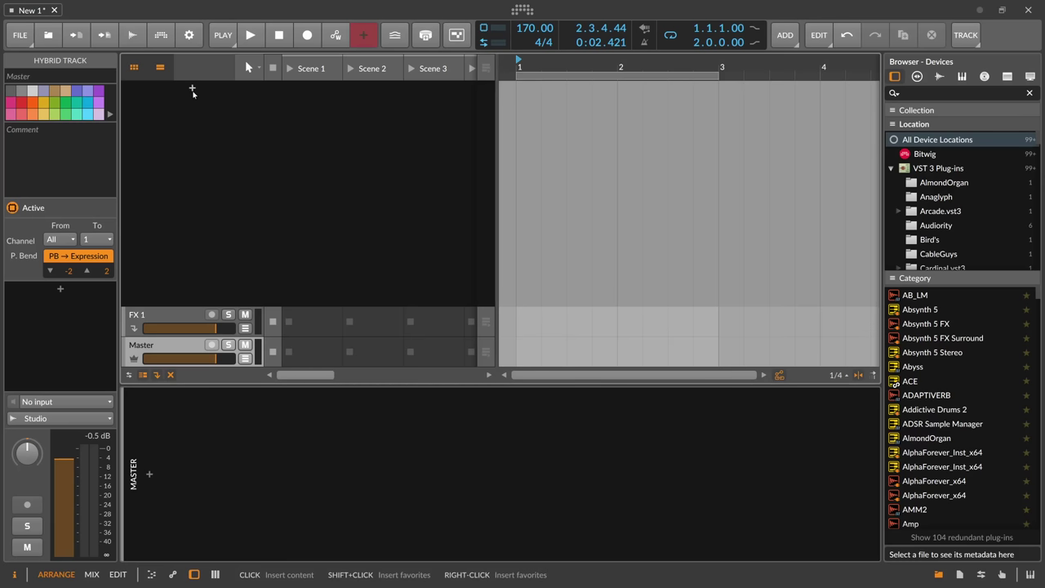
Add an instrument track with the E-Kick drum device.
click(193, 91)
text(kick)
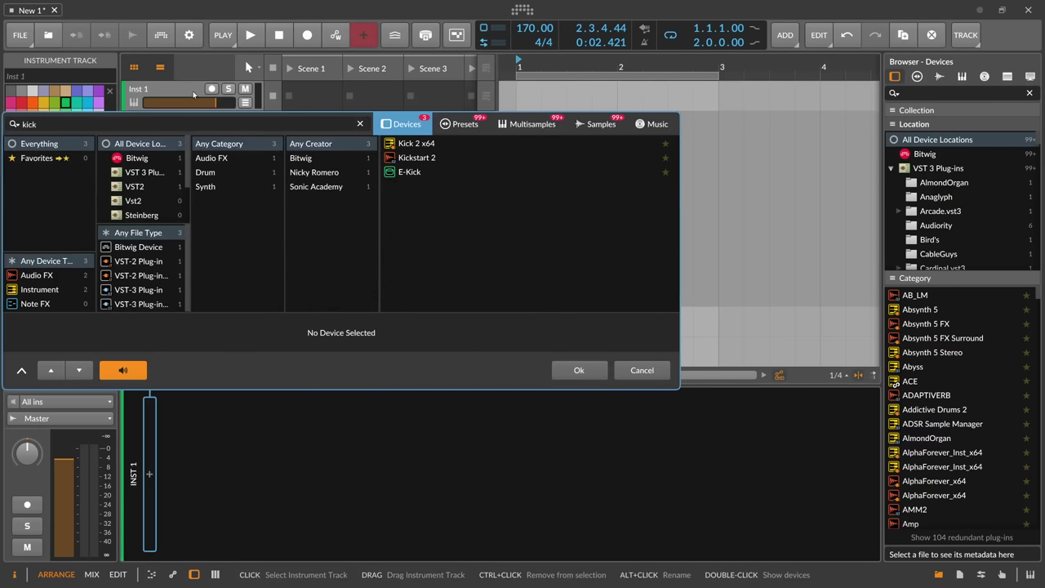
key(Down)
key(Down)
key(Down)
key(Return)
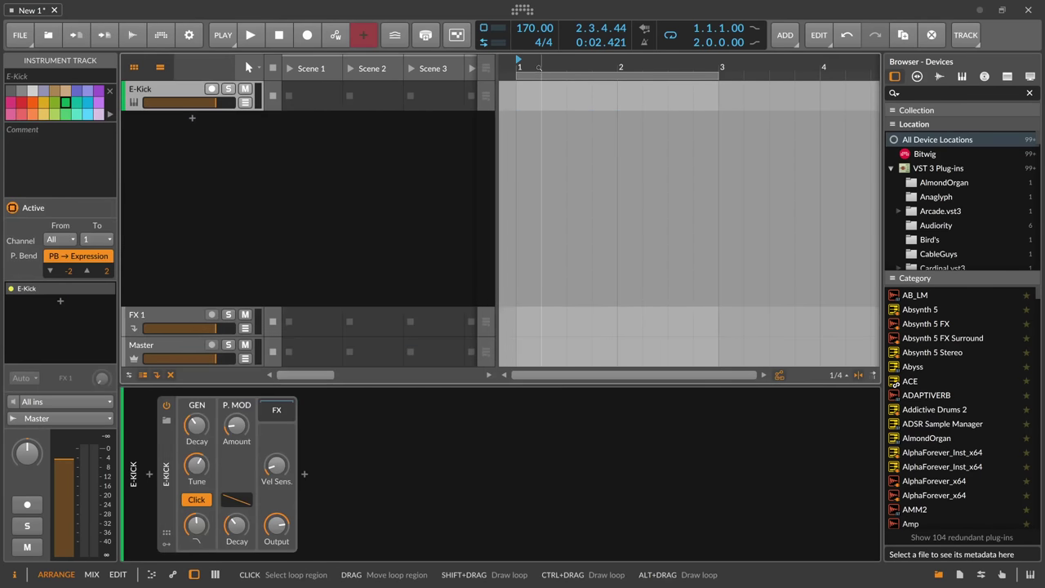
Create a one-bar clip at bar 1 on the E-Kick track and set the project tempo to 120 BPM.
drag(539, 68, 539, 57)
double_click(519, 88)
double_click(531, 29)
text(1)
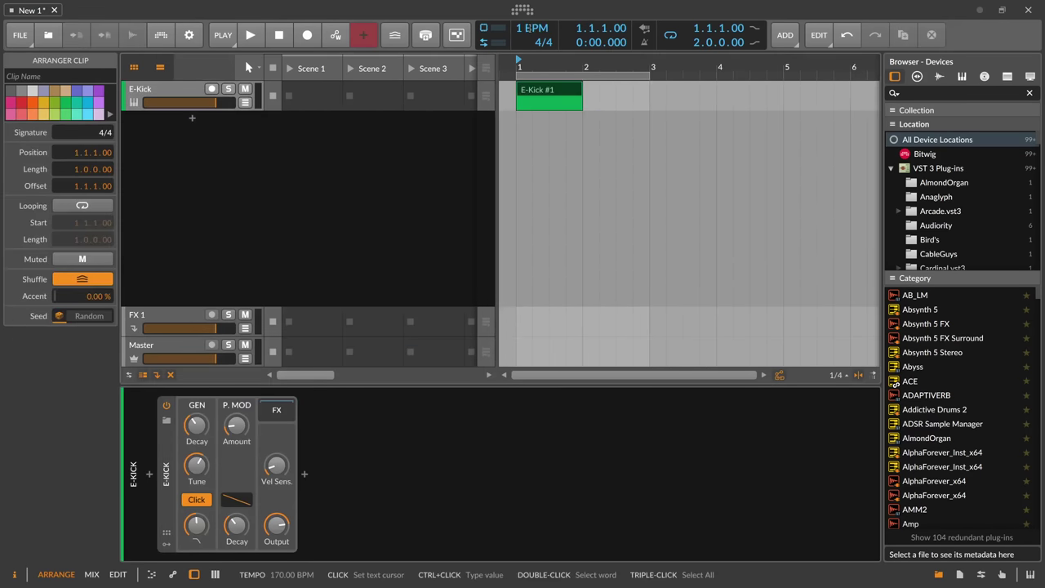
text(20)
key(Return)
Extend the E-Kick clip to bar 3, draw a 1/32 C4 note at its start and play the pattern.
drag(582, 92, 650, 102)
double_click(599, 98)
double_click(265, 398)
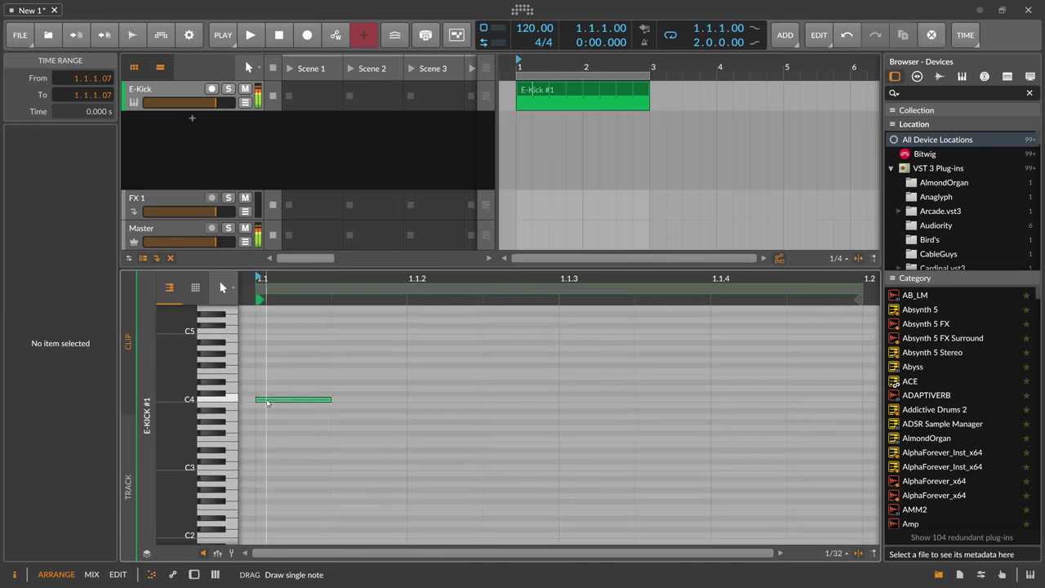
drag(331, 282, 331, 245)
key(space)
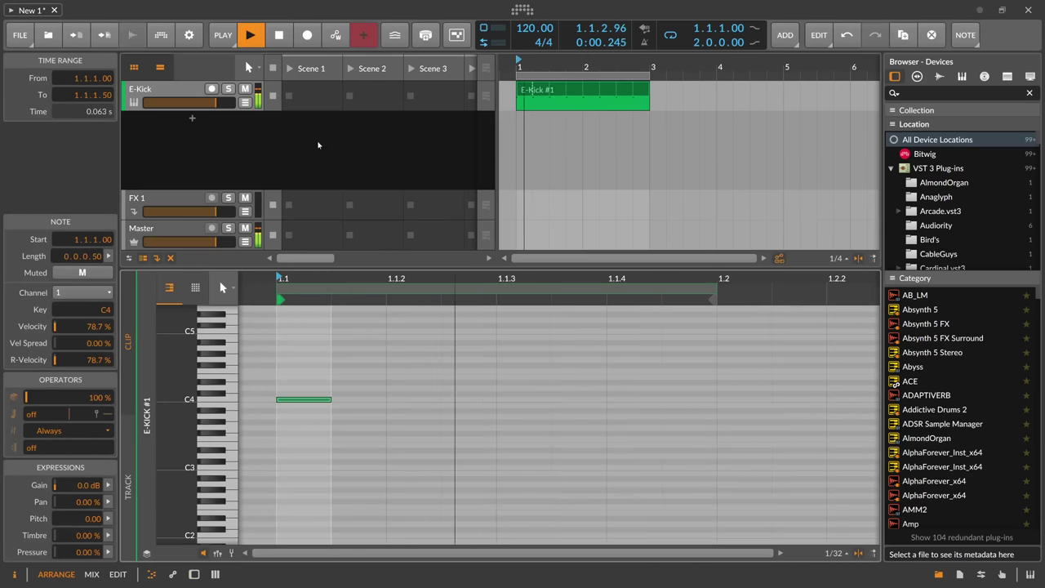
Show the E-Kick track's devices and add an EQ-5 in the FX chain of E-Kick.
double_click(169, 90)
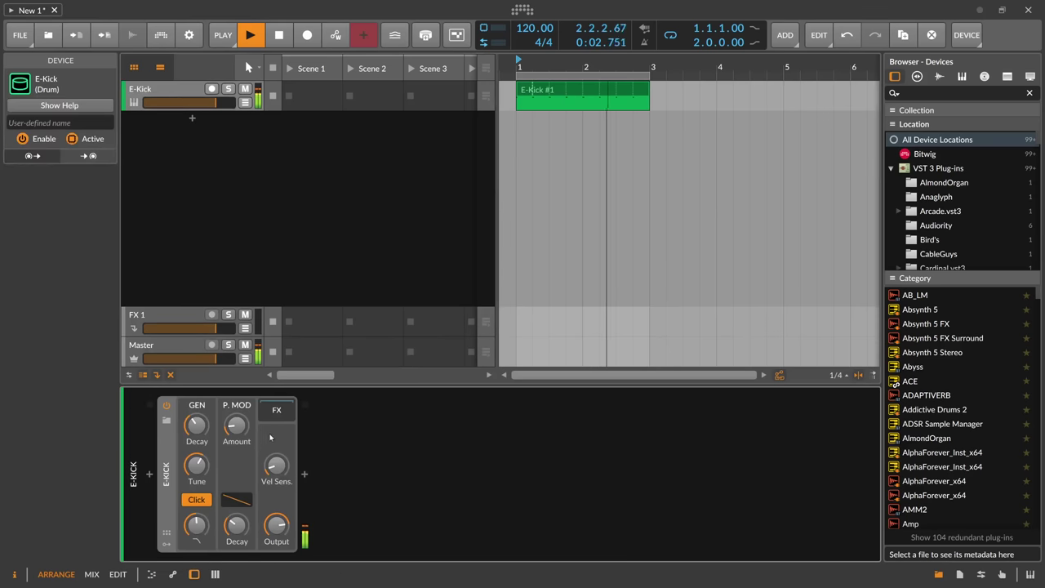
click(304, 474)
text(eq)
key(Down)
key(Down)
key(Return)
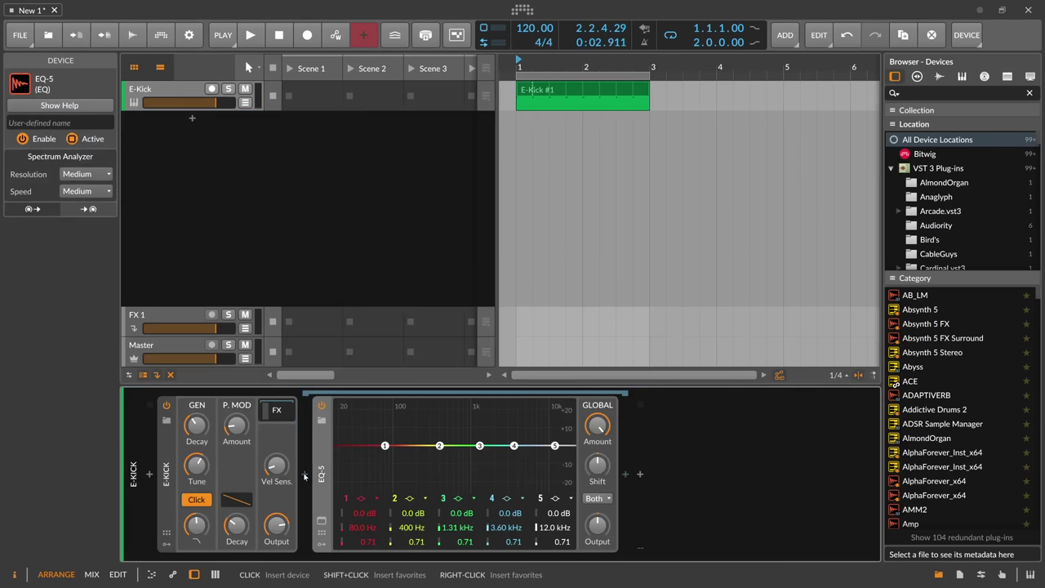
Boost EQ-5 band 1 by about 6.2 dB at 59.8 Hz and band 3 by about 5.2 dB at 1.01 kHz, checking during playback.
drag(376, 436, 374, 434)
key(space)
drag(479, 446, 471, 436)
key(space)
Insert Multiband FX-2 after the EQ-5 and add an EQ-2 to its high band chain.
click(623, 474)
text(fx-2)
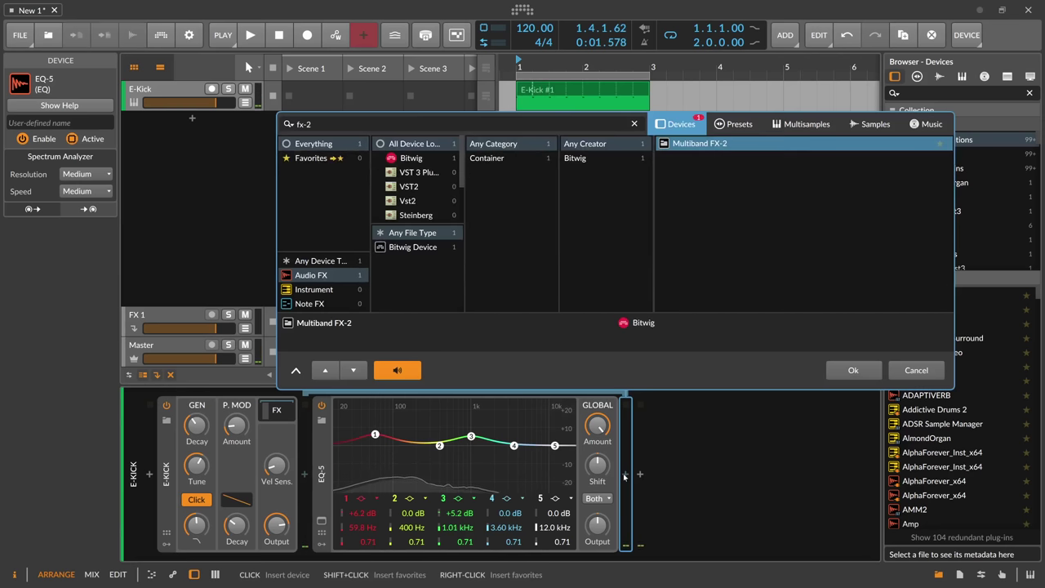
key(Return)
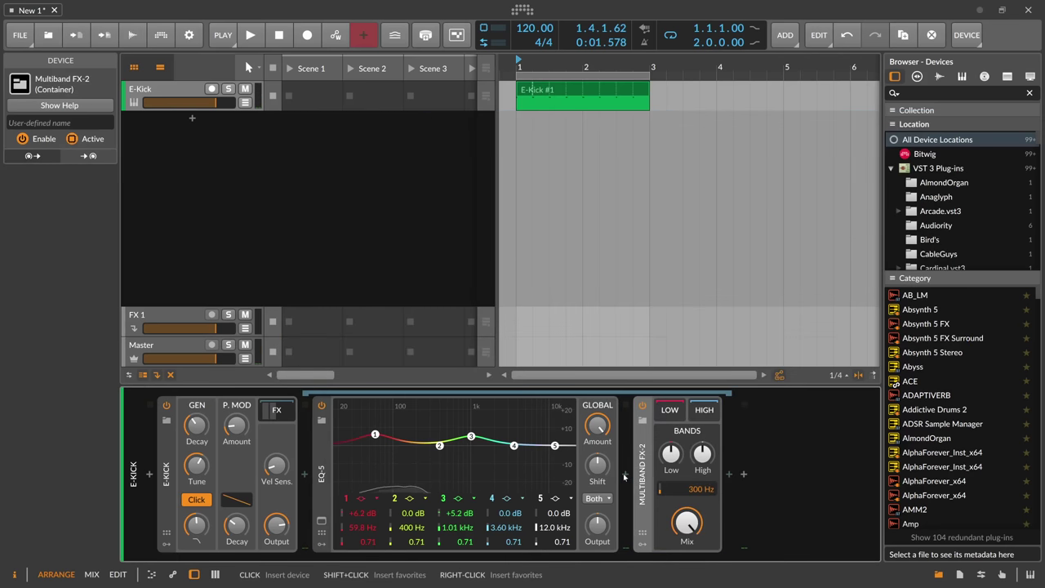
click(730, 474)
text(eq)
key(Down)
key(Down)
key(Return)
Set the EQ-2's low band to a 4-pole high-pass at about 804 Hz, then collapse the high band chain.
click(788, 499)
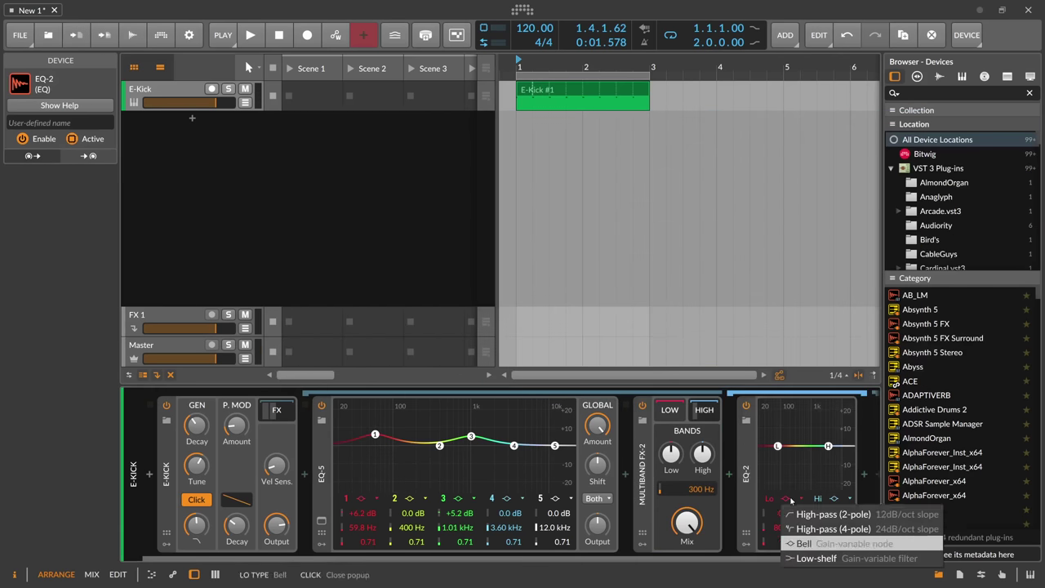
click(825, 528)
drag(782, 529, 780, 519)
key(space)
drag(791, 558, 831, 558)
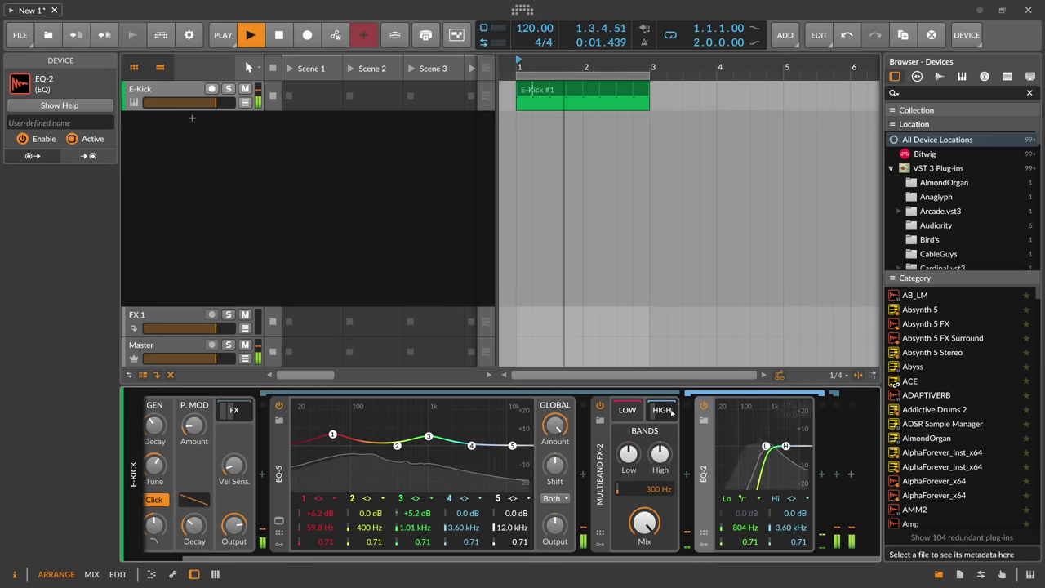
click(671, 413)
Insert a Distortion device after Multiband FX-2.
click(729, 476)
text(dis)
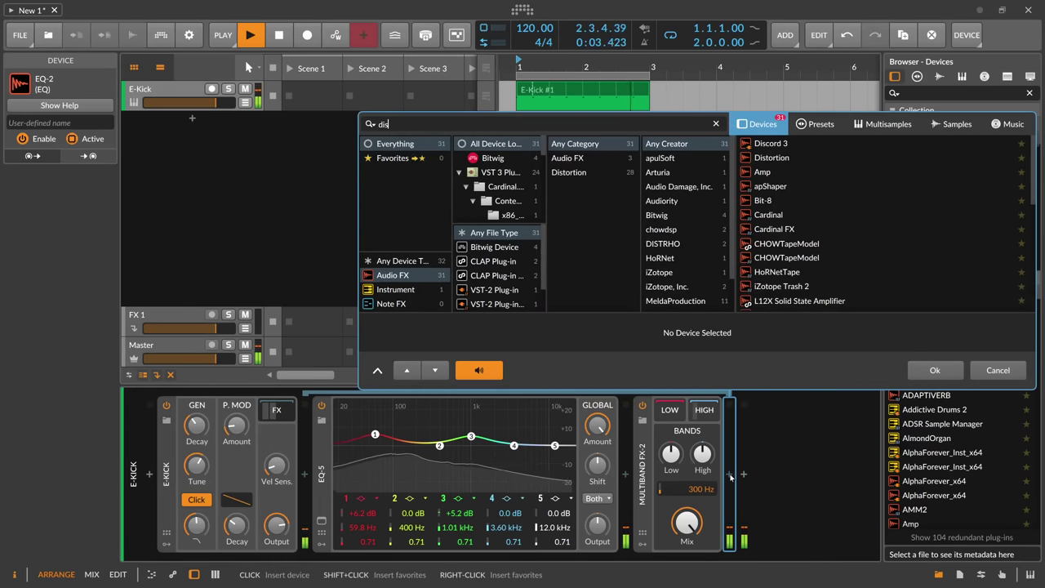
key(Down)
key(Return)
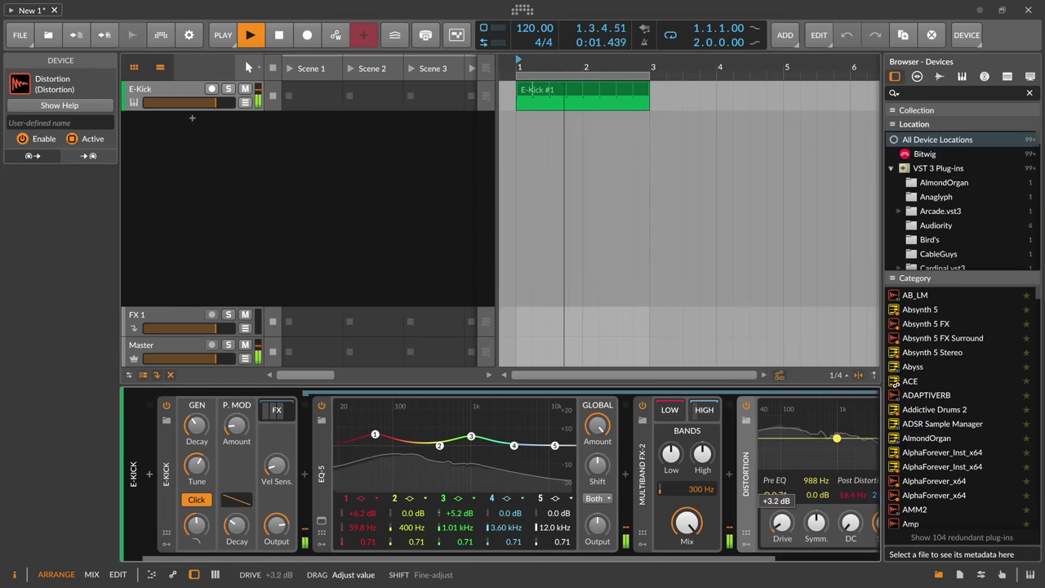
Set the Distortion's pre EQ to 1.16 kHz with about 1.9 dB boost and its drive to about 1.7 dB.
scroll(706, 445, down, 1)
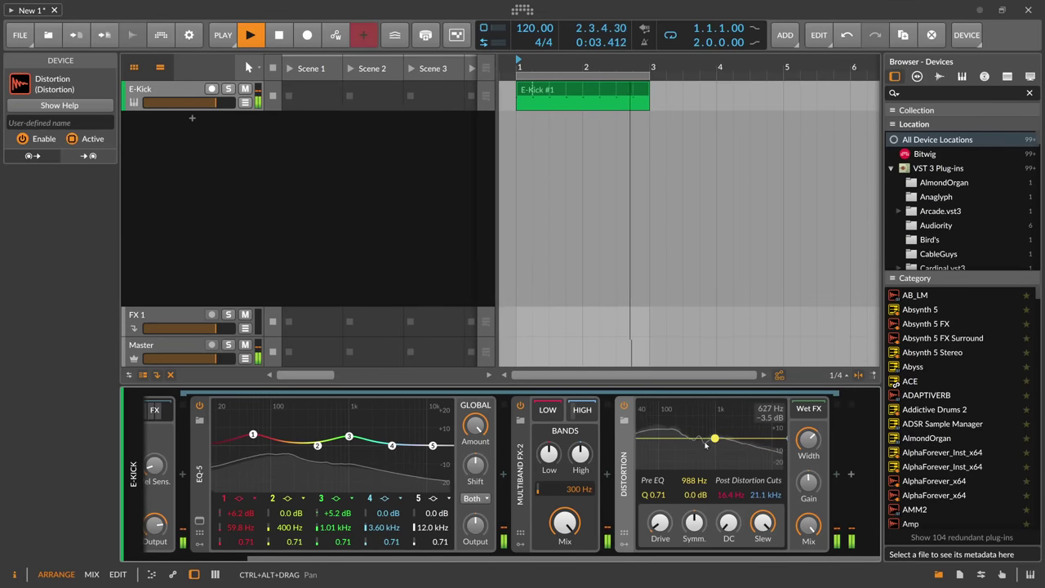
drag(715, 439, 719, 433)
drag(660, 523, 659, 516)
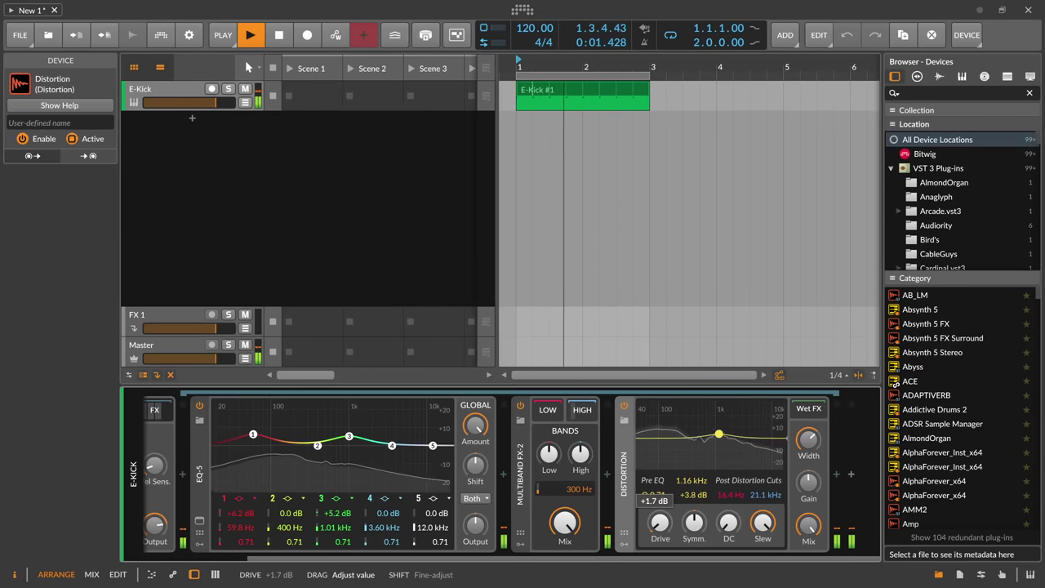
scroll(269, 419, up, 1)
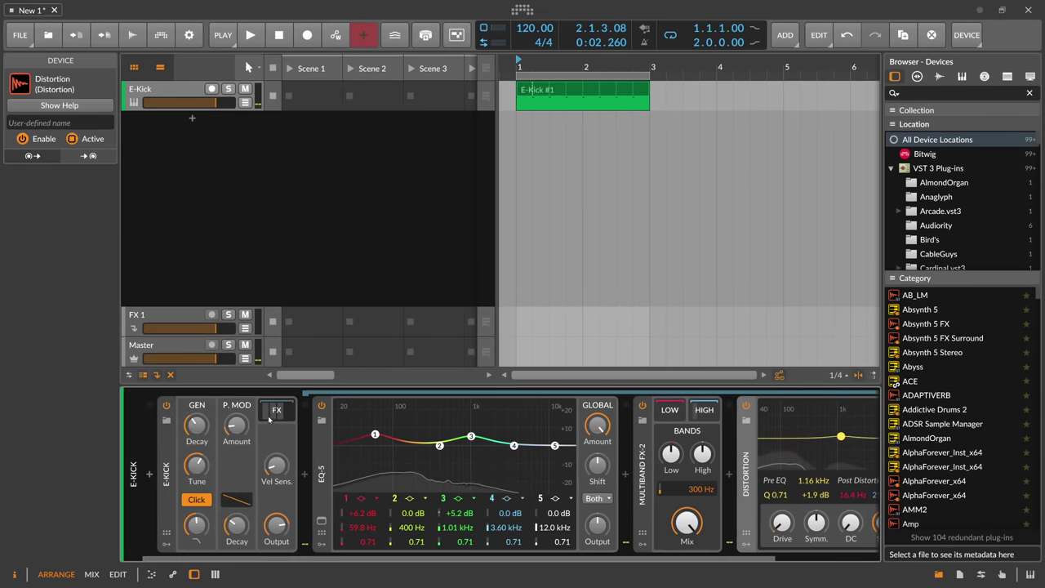
click(269, 419)
Add a second instrument track with the Bitwig Polysynth device.
double_click(225, 167)
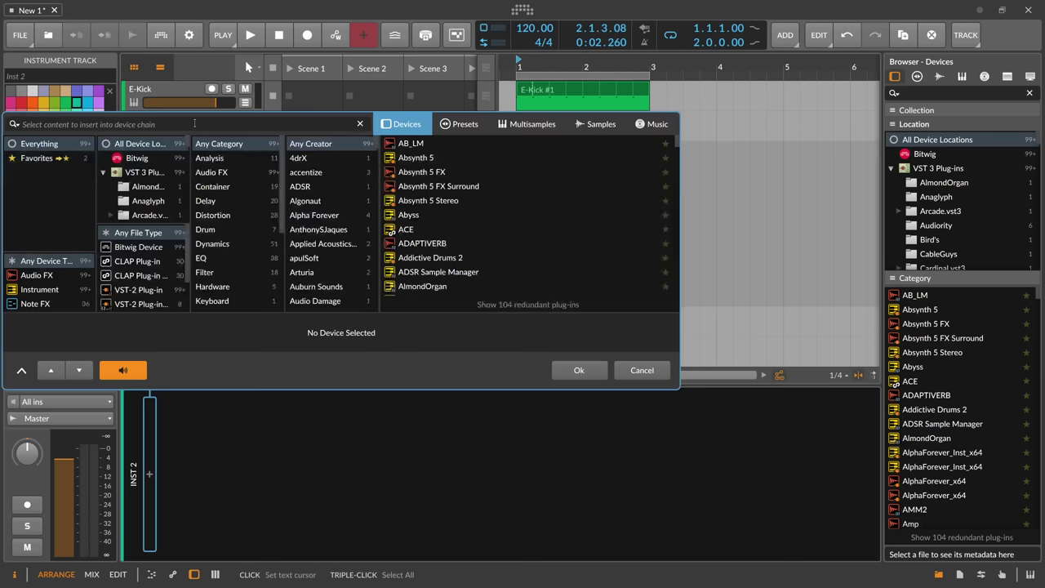
text(poly)
key(Down)
key(Down)
key(Down)
key(Down)
key(Down)
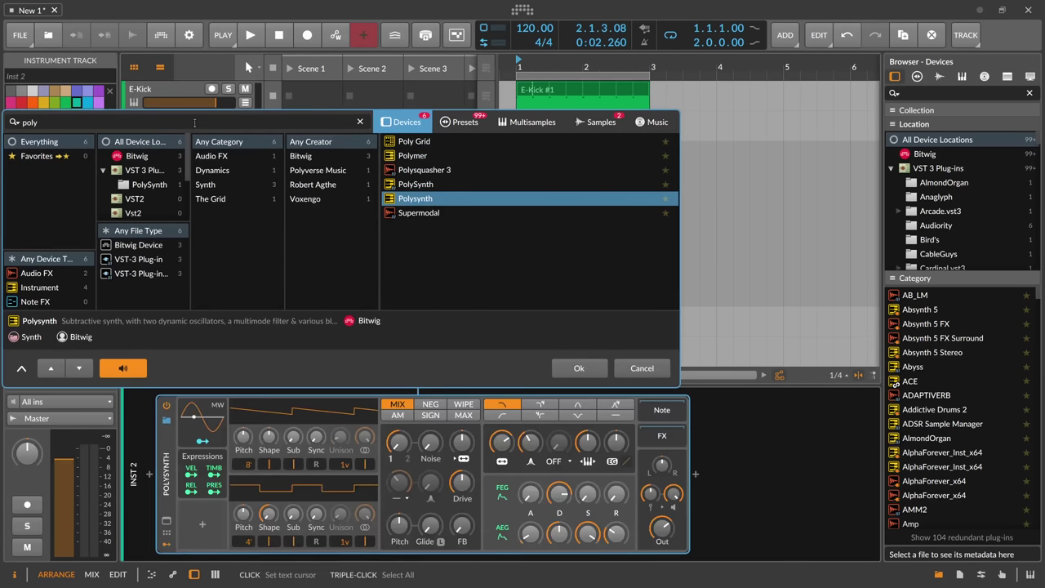
key(Return)
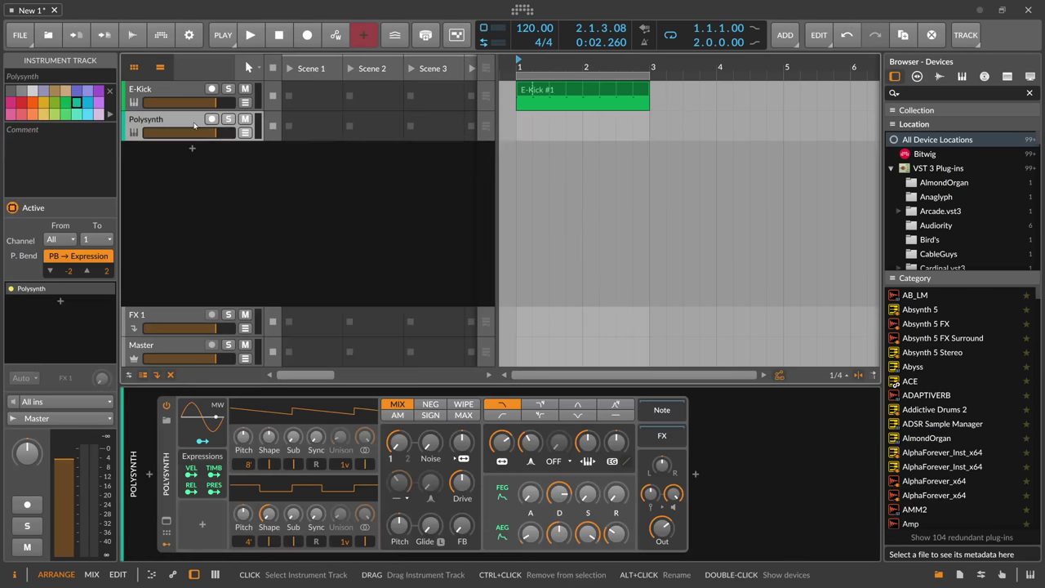
Create a clip from bar 1 to bar 3 on the Polysynth track and open it for note editing.
double_click(521, 120)
drag(581, 122, 650, 123)
double_click(545, 125)
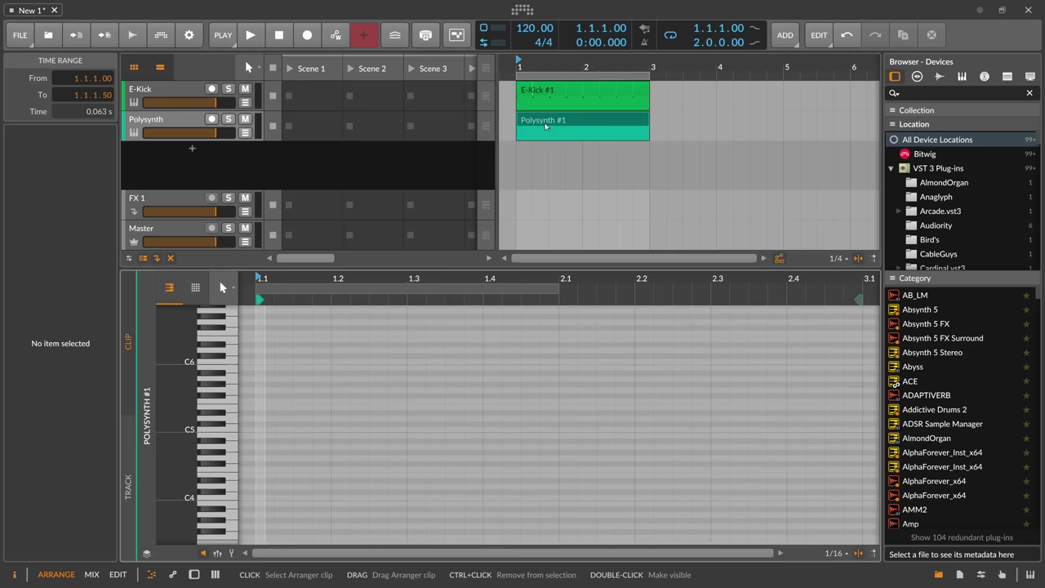
Draw a note at the start of the Polysynth clip, transpose it to G0 and lengthen it to two full bars.
scroll(326, 409, down, 3)
double_click(264, 400)
key(shift+Down)
key(shift+Down)
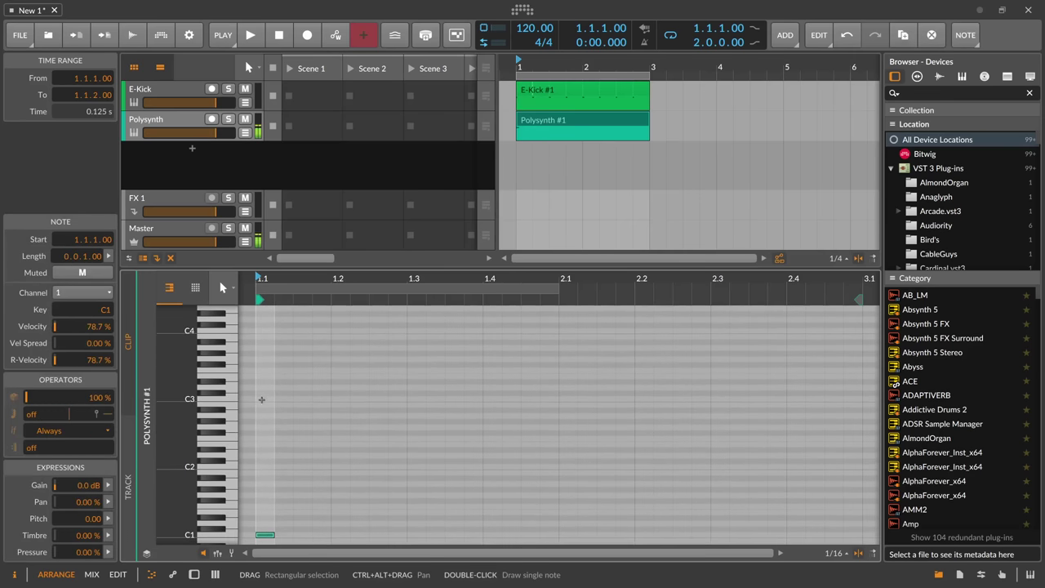
key(Down)
key(Up)
key(Up)
key(Up)
key(Up)
key(Down)
key(Down)
key(Down)
key(Down)
key(Down)
key(Down)
key(Down)
key(Down)
key(Down)
key(Down)
key(Down)
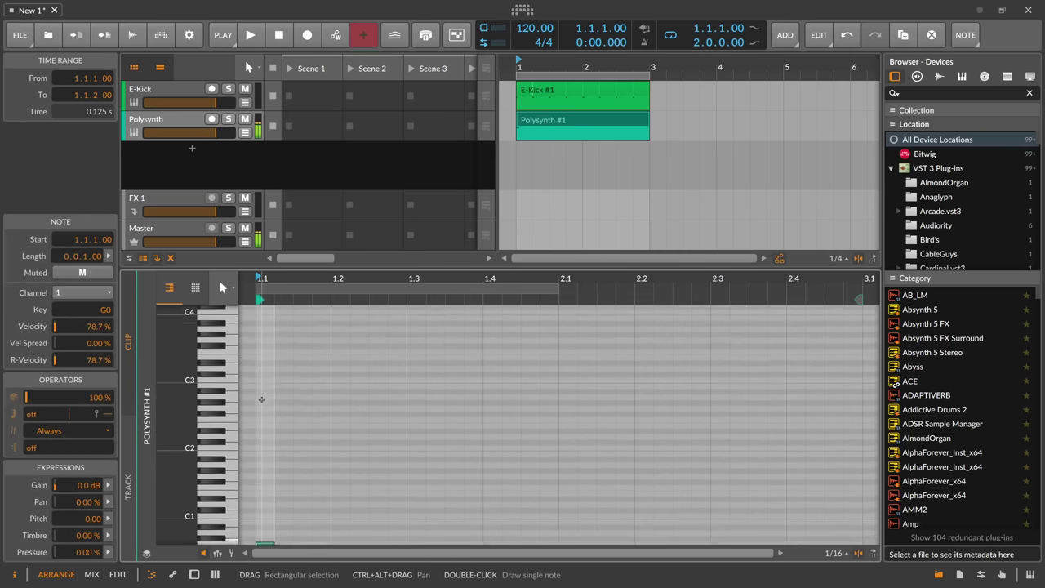
drag(273, 433, 653, 454)
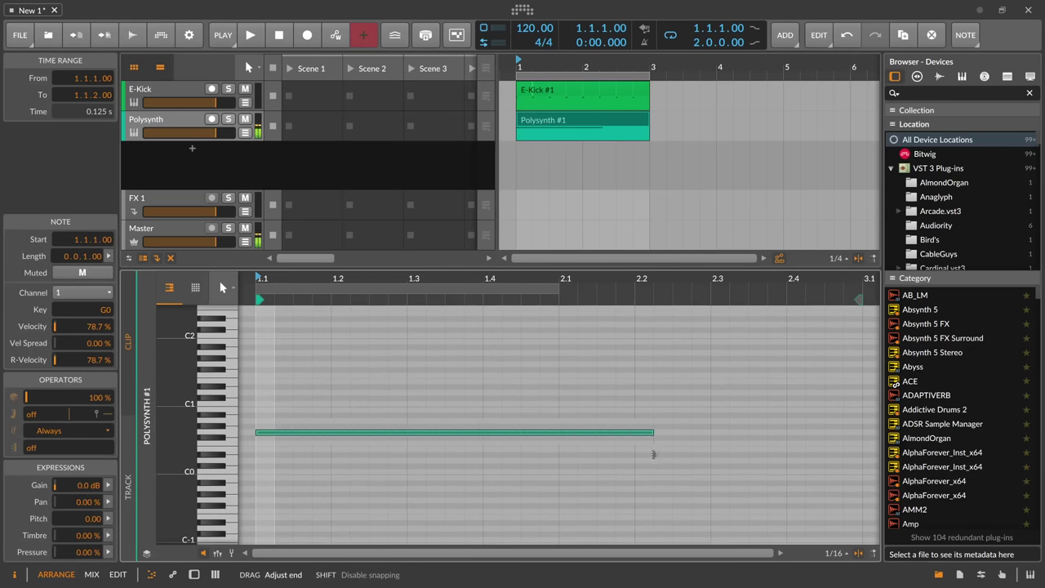
drag(857, 456, 858, 456)
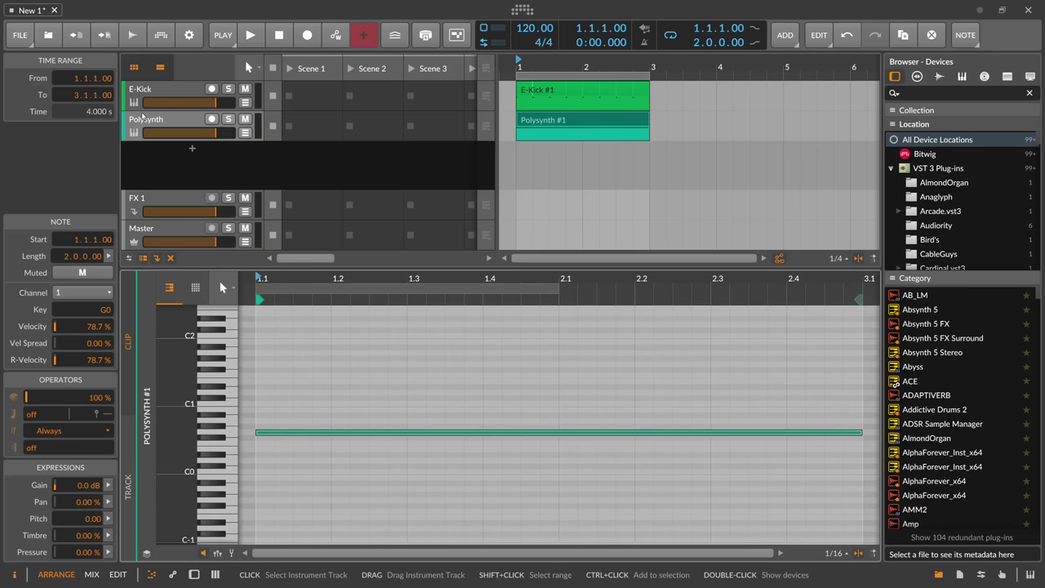
Show the Polysynth track's devices, insert Note Repeats before the synth and start playback.
double_click(144, 120)
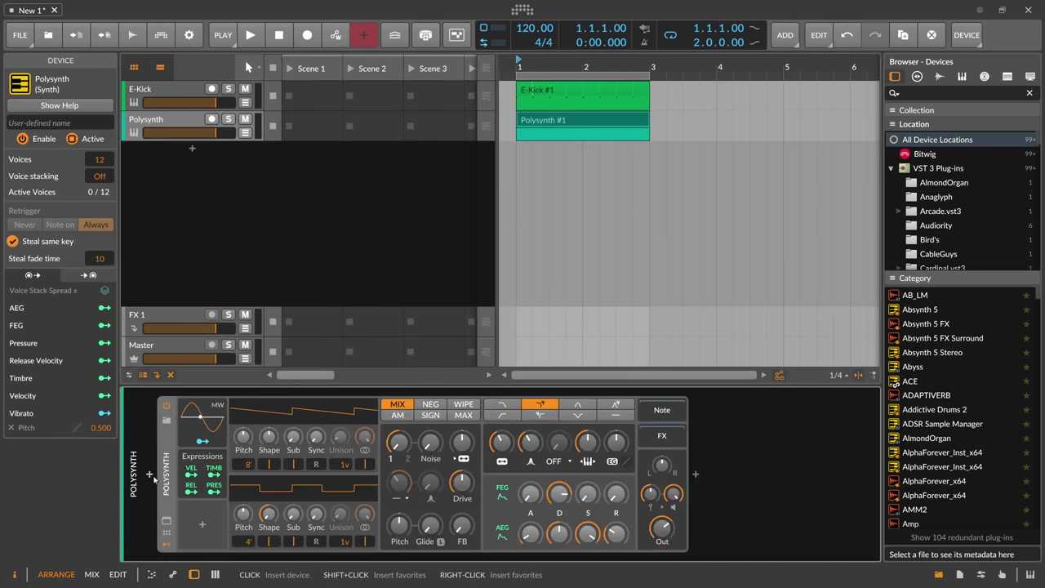
click(151, 476)
text(re)
key(Down)
key(Down)
key(Return)
key(space)
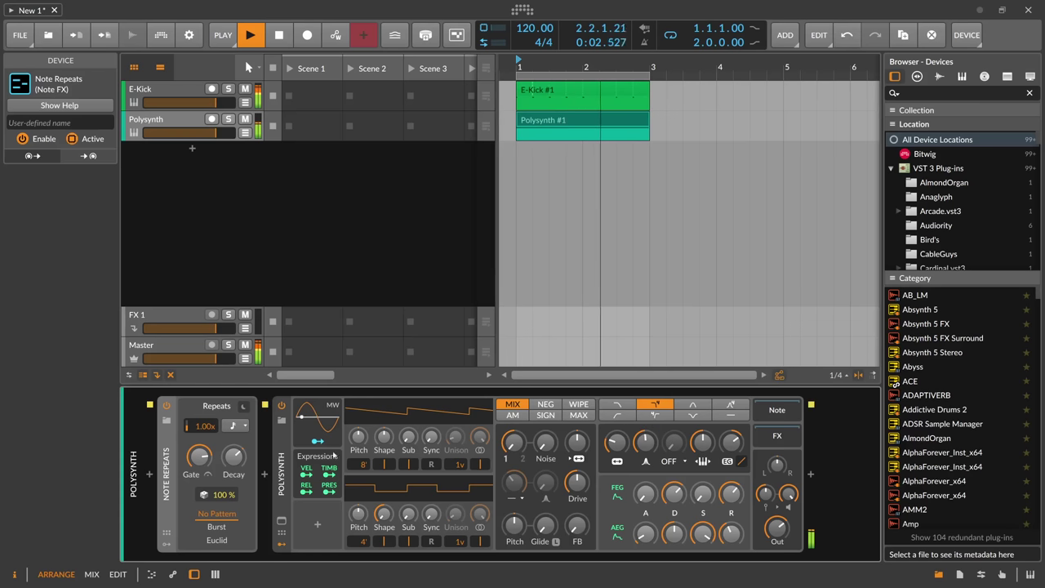
Insert a Quantize device between Note Repeats and Polysynth and raise the repeat rate to about 1.43x during playback.
key(space)
click(264, 474)
text(qua)
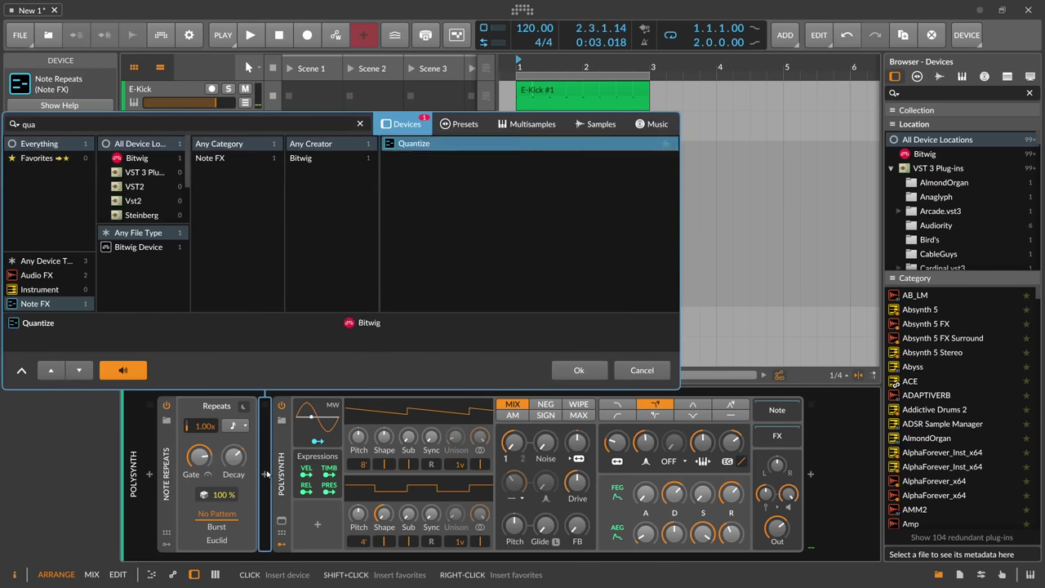
key(Return)
key(space)
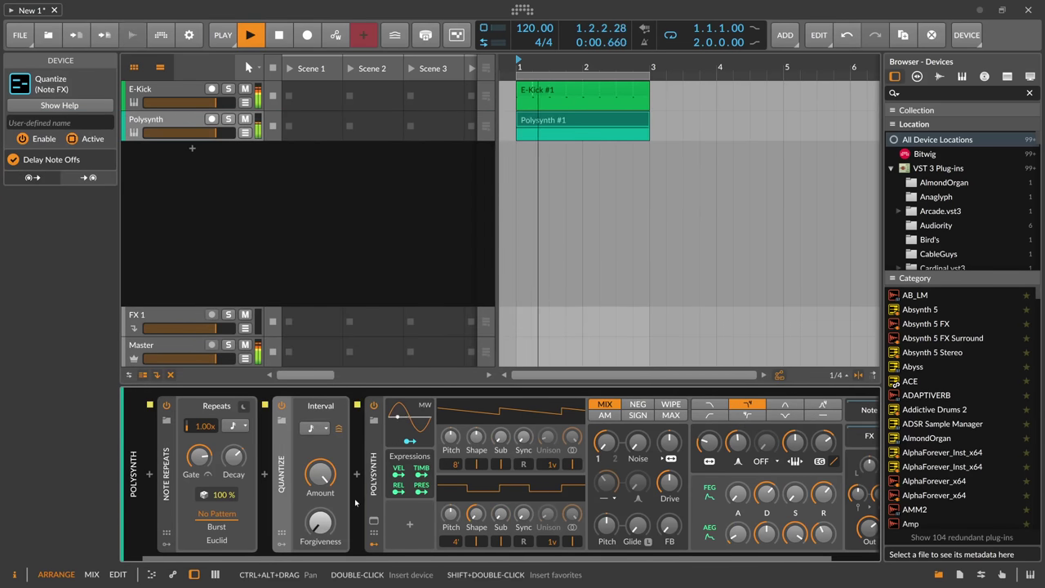
drag(205, 425, 204, 414)
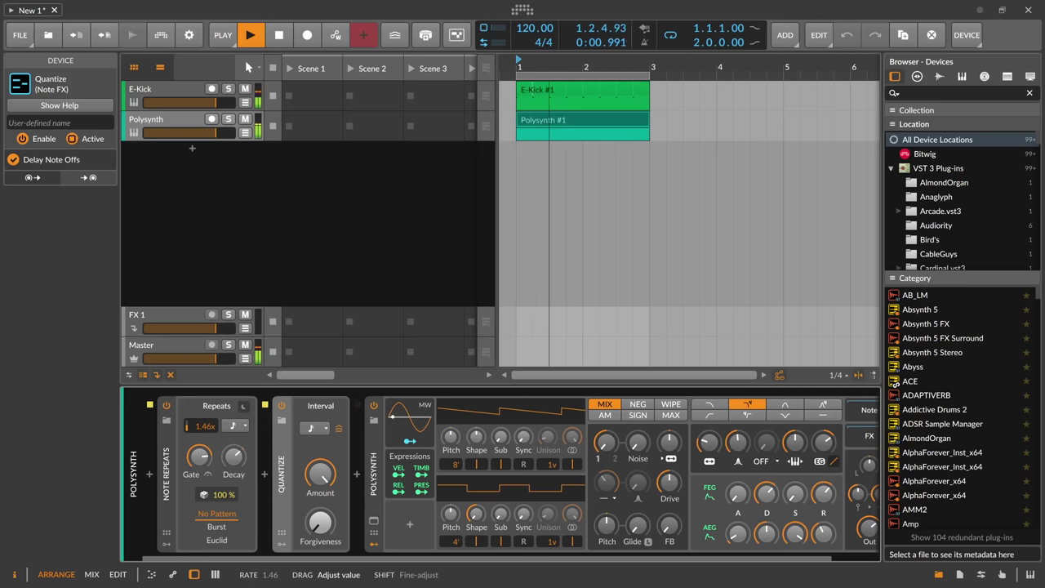
Set the Polysynth's filter envelope depth to about +44.43 st and adjust the filter envelope's decay during playback.
drag(297, 559, 360, 558)
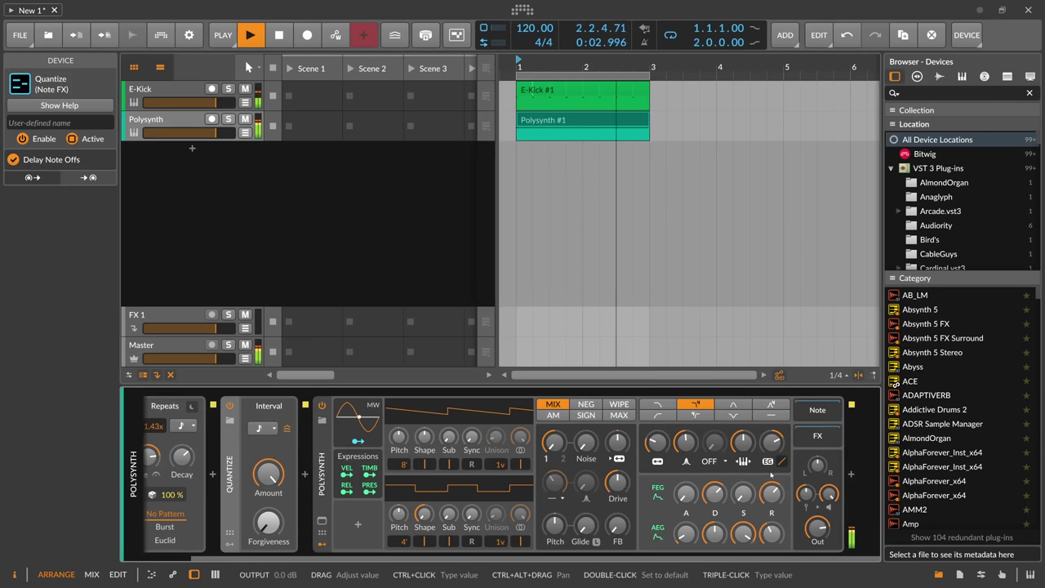
click(770, 443)
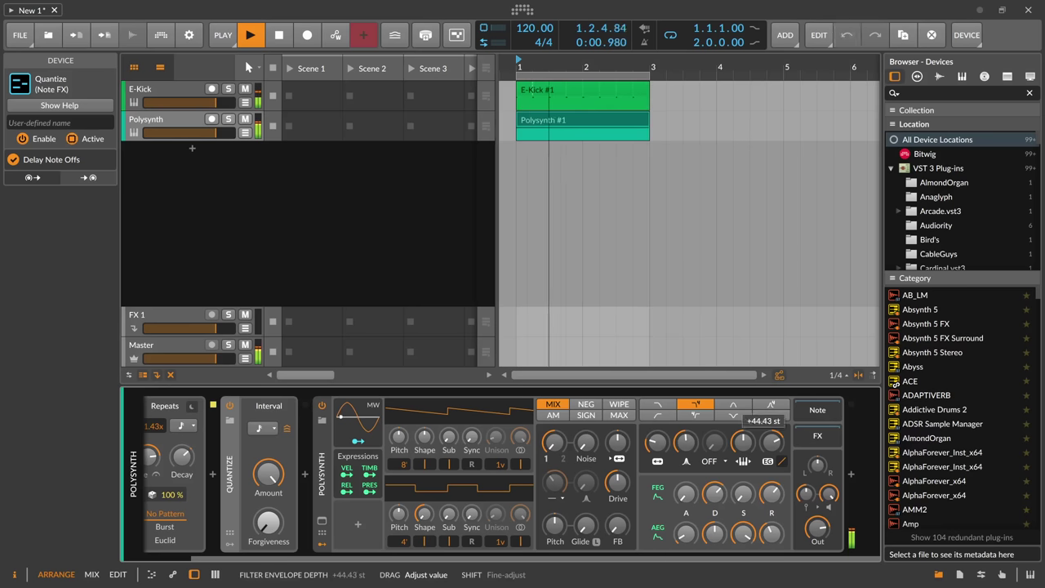
drag(715, 494, 713, 486)
key(space)
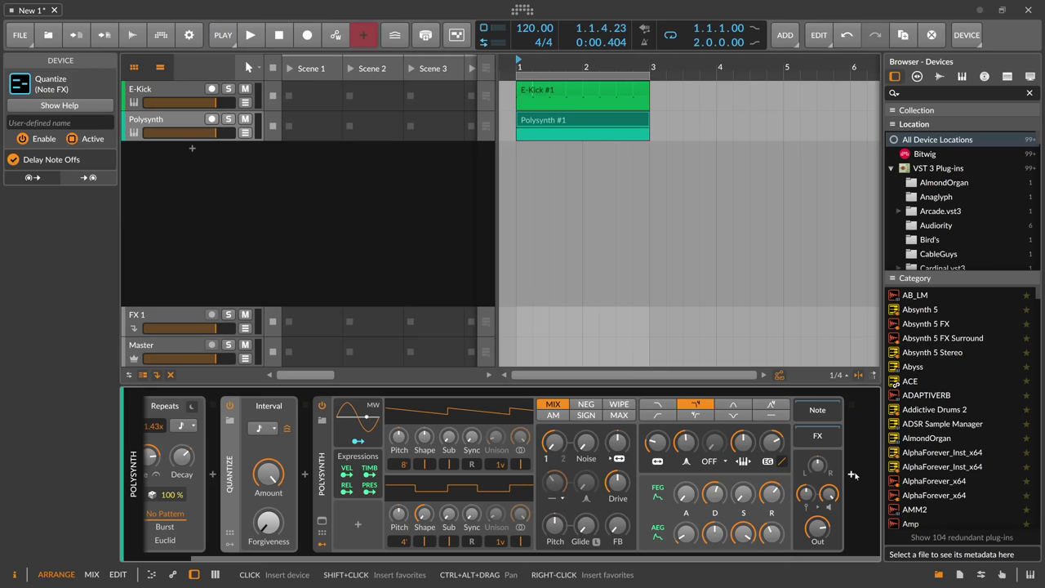
Insert a Dynamics device after the Polysynth.
click(852, 475)
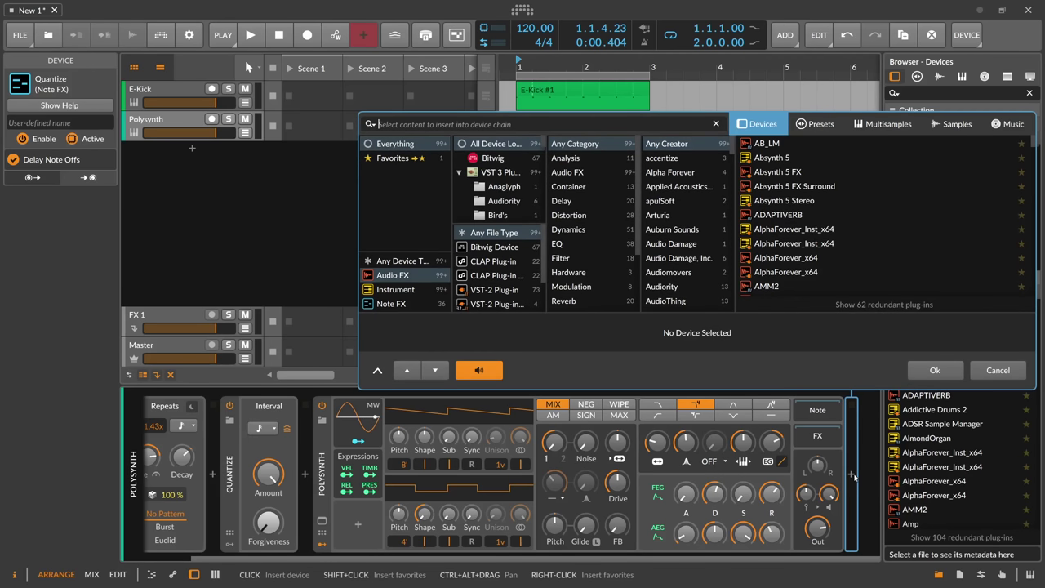
text(dyn)
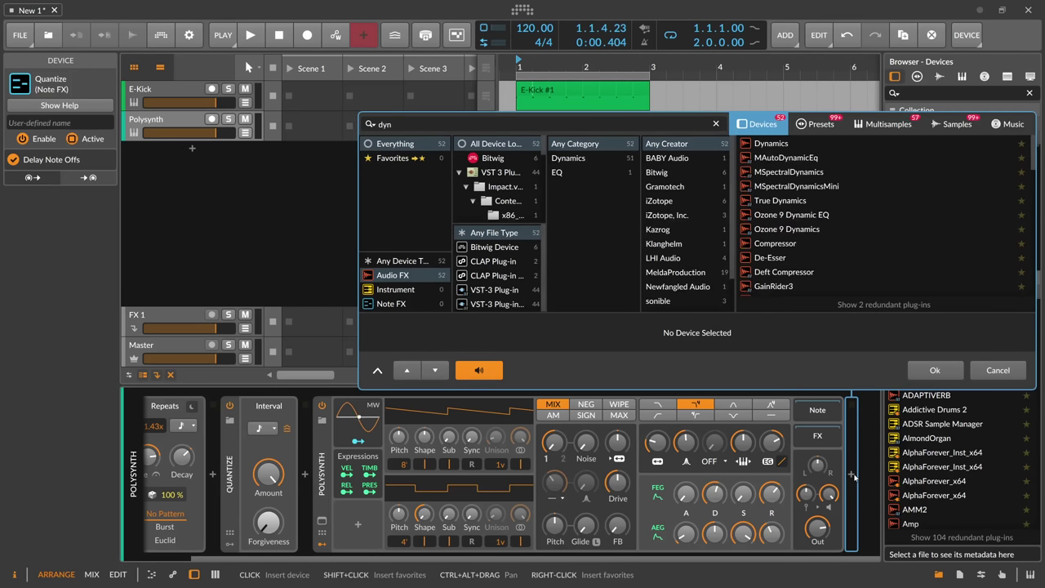
key(Return)
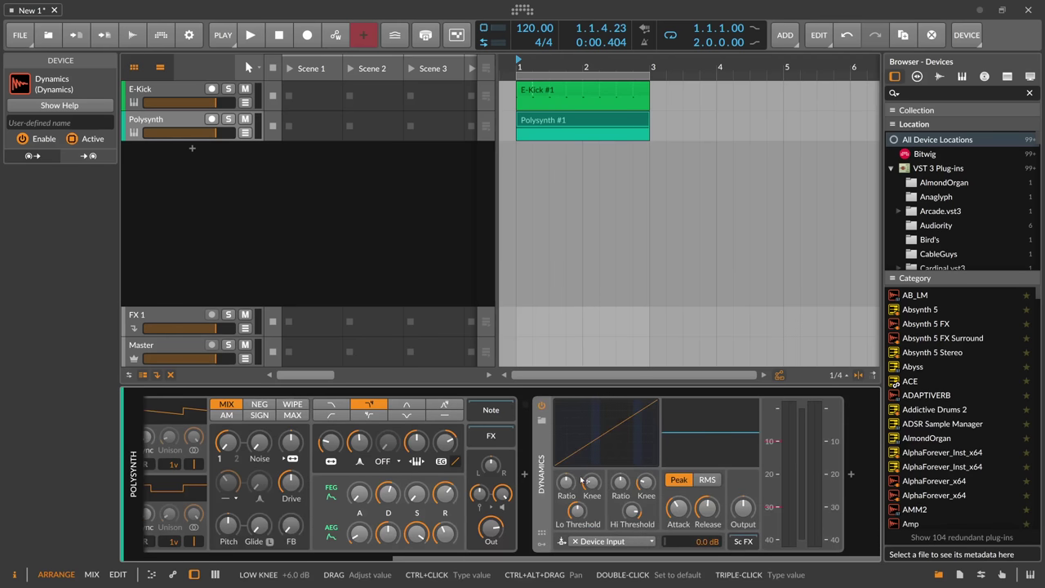
Set the Dynamics device's sidechain source to E-Kick (POST) and start playback.
click(611, 542)
mouse_move(637, 489)
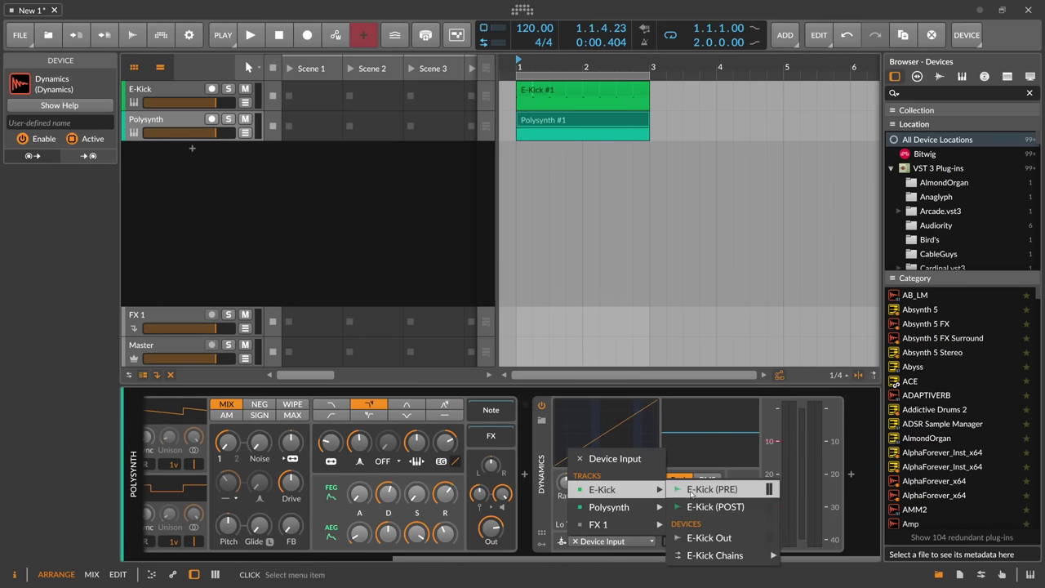
click(715, 506)
key(space)
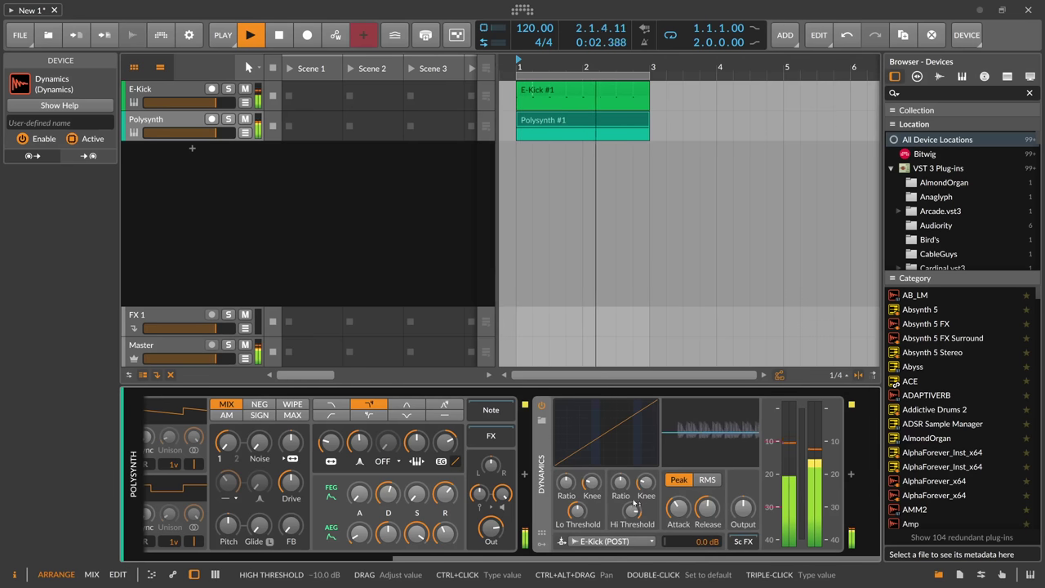
Lower the Dynamics high threshold to about -18.4 dB and adjust the high ratio during playback.
drag(634, 503, 634, 524)
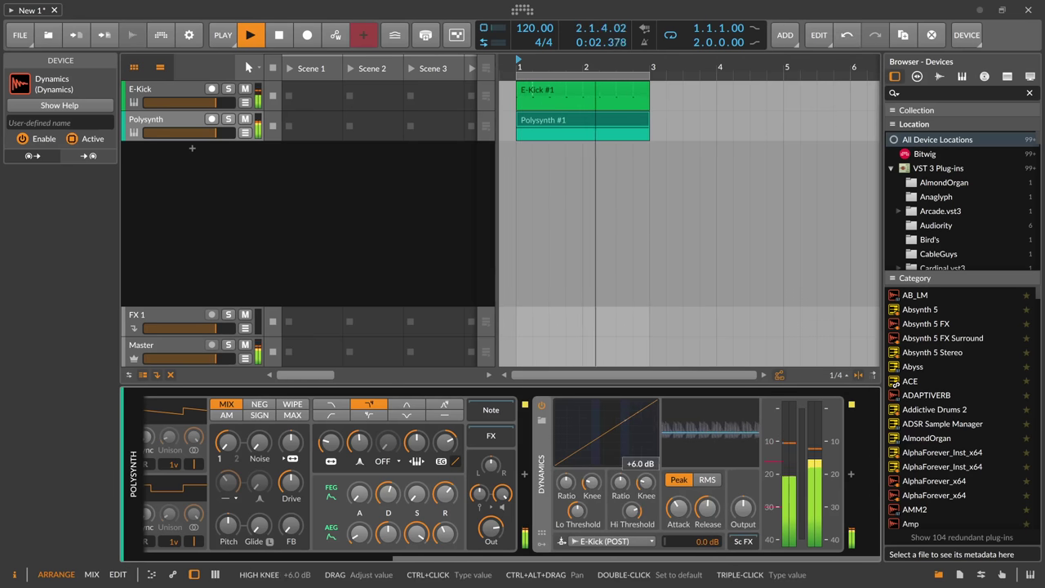
drag(646, 482, 621, 474)
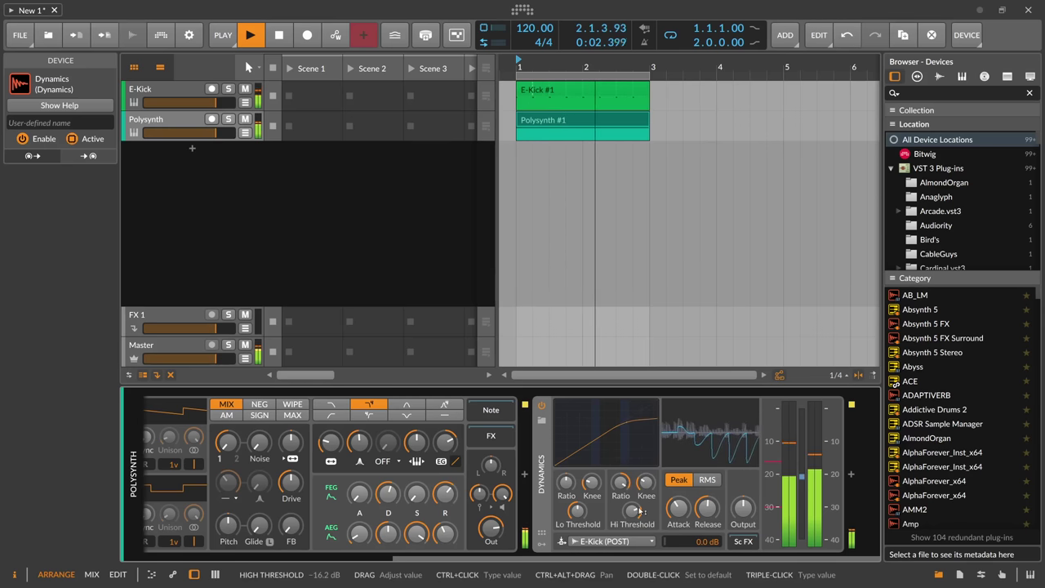
drag(633, 512, 633, 517)
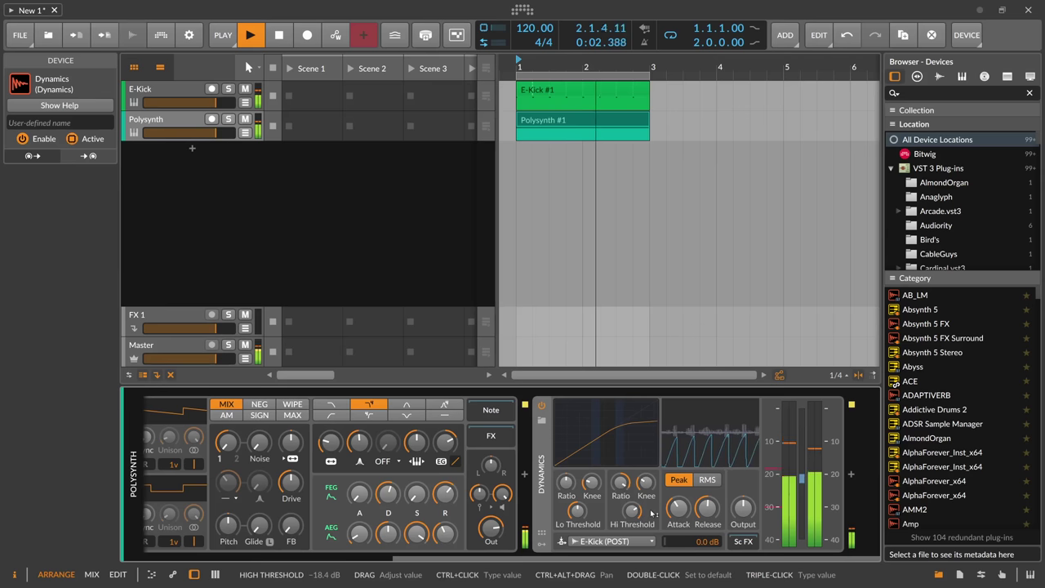
Try the Dynamics release at about 383 ms, shorten it to about 158 ms during playback, and stop.
key(space)
drag(712, 509, 712, 518)
key(space)
key(space)
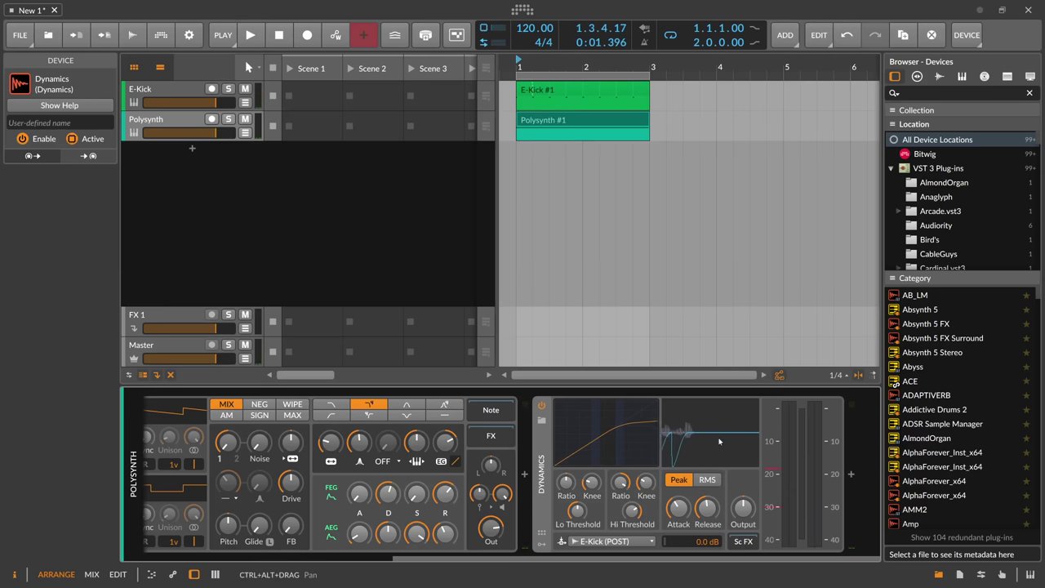
mouse_move(712, 504)
mouse_down()
mouse_move(712, 515)
mouse_move(707, 476)
mouse_move(708, 506)
mouse_up()
key(space)
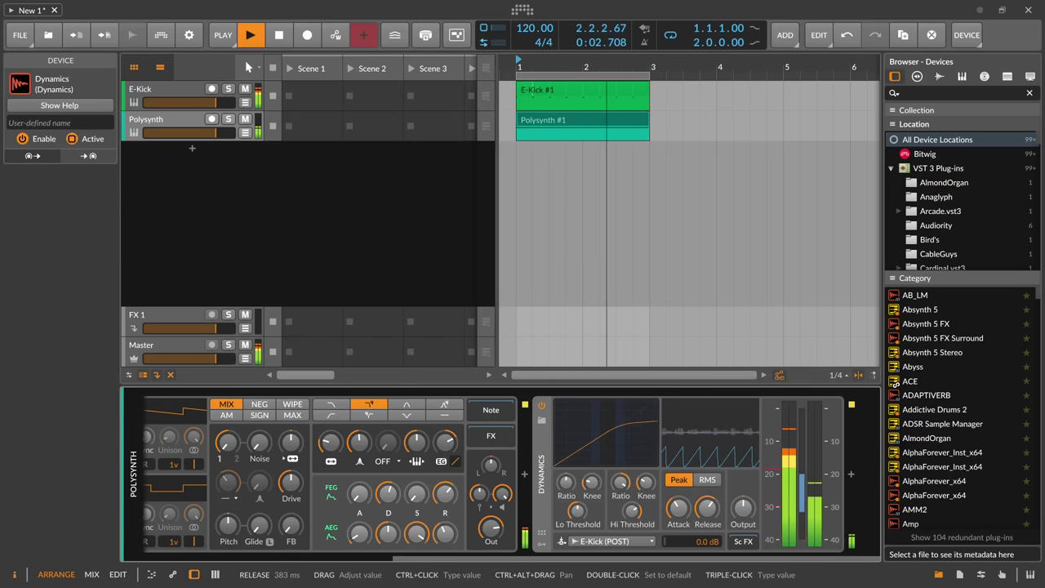
mouse_move(707, 507)
mouse_down()
mouse_move(707, 536)
mouse_move(716, 512)
mouse_up()
key(space)
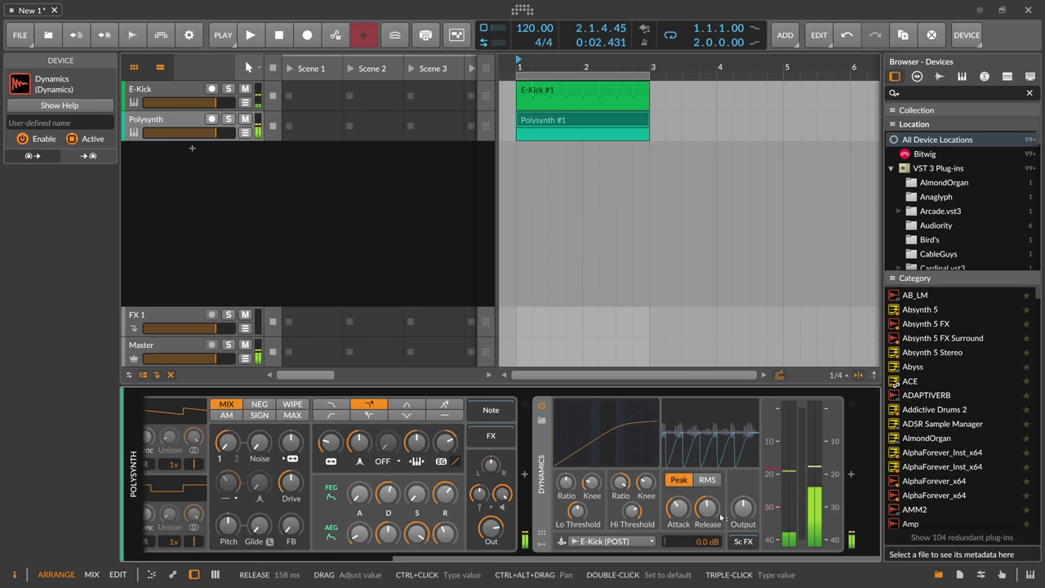
Set the Dynamics attack to about 0.80 ms and audition the ducking with a short playback.
ctrl+click(709, 510)
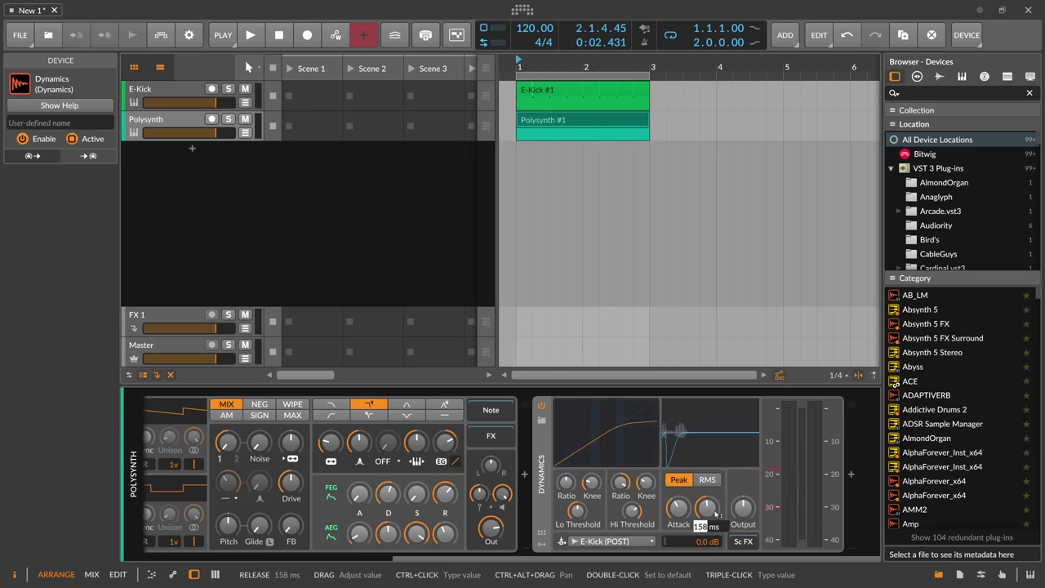
key(Escape)
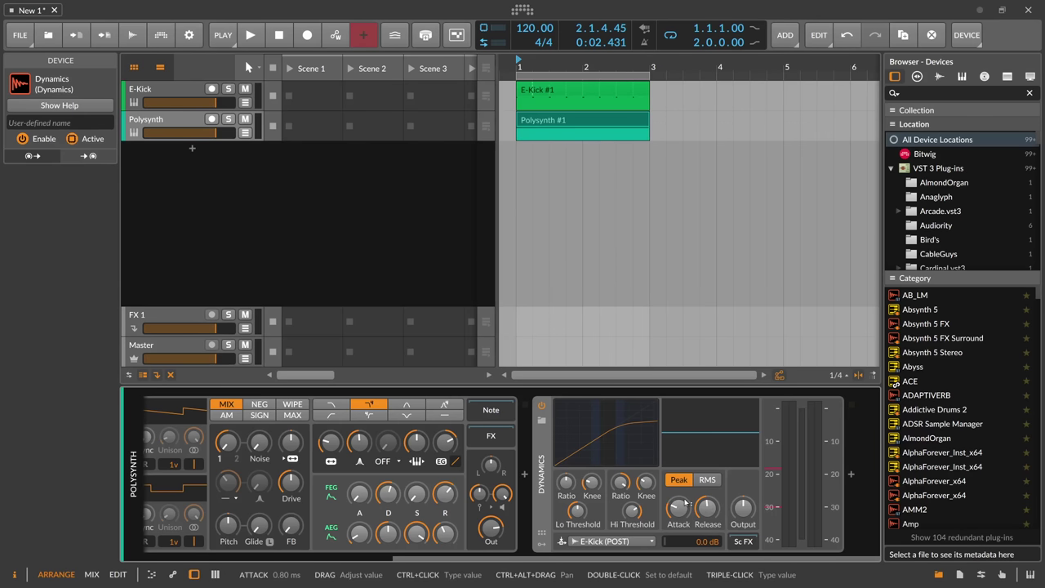
key(space)
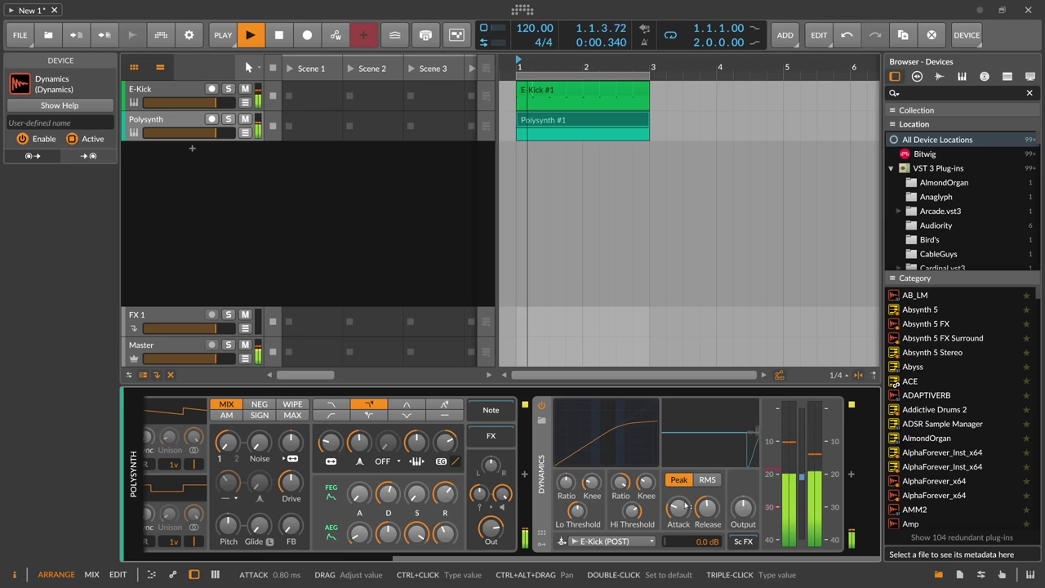
key(space)
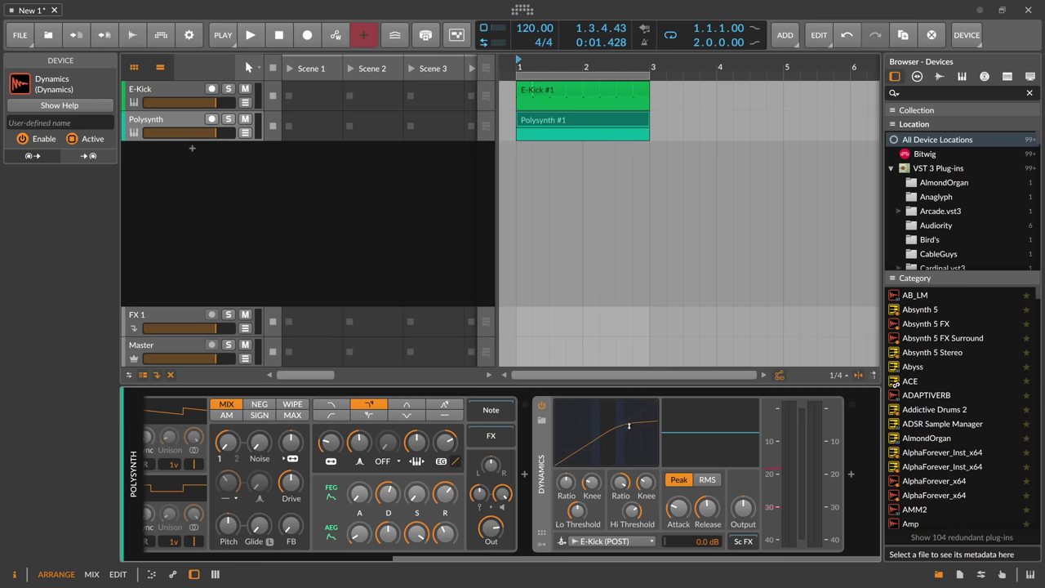
drag(626, 424, 624, 487)
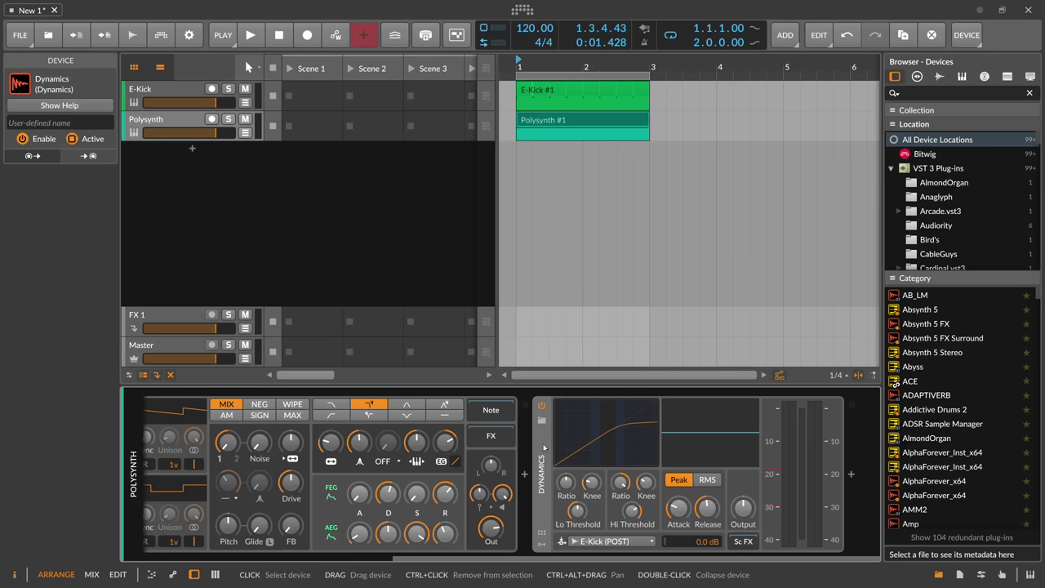
click(185, 92)
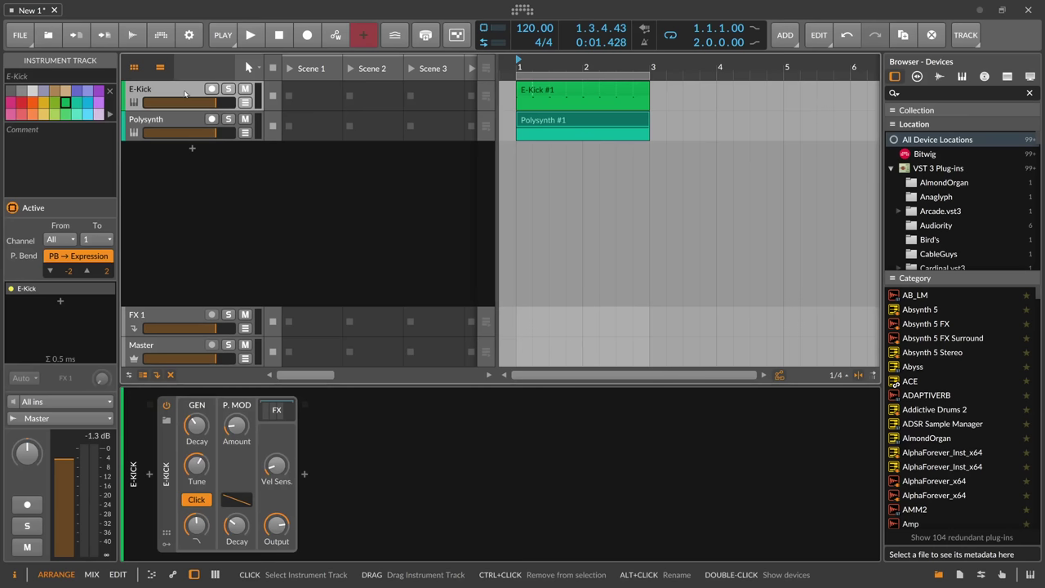
click(305, 474)
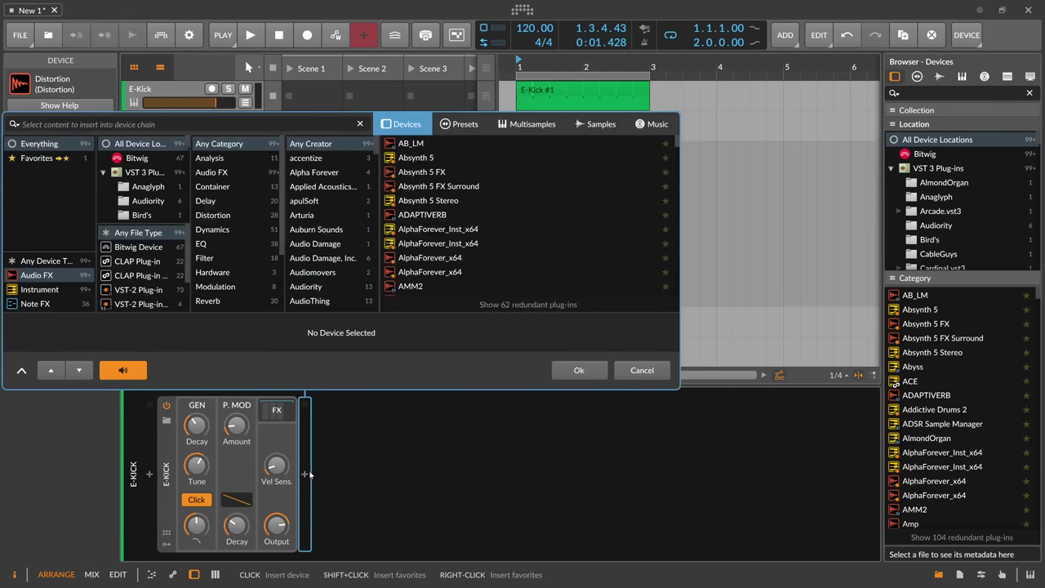
key(Escape)
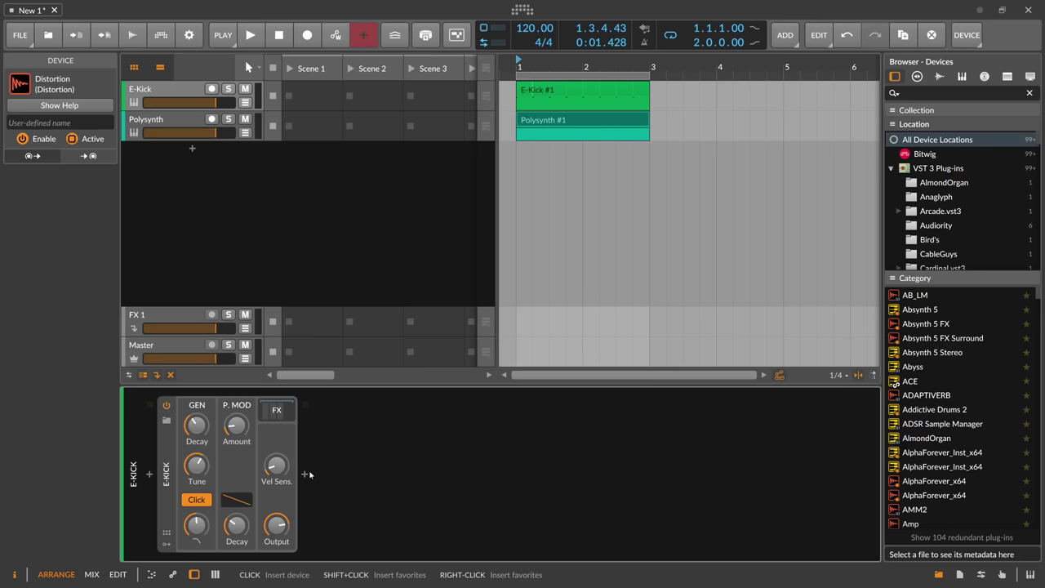
Delete the Dynamics device from the Polysynth track and insert a Tool device after the Polysynth.
click(172, 120)
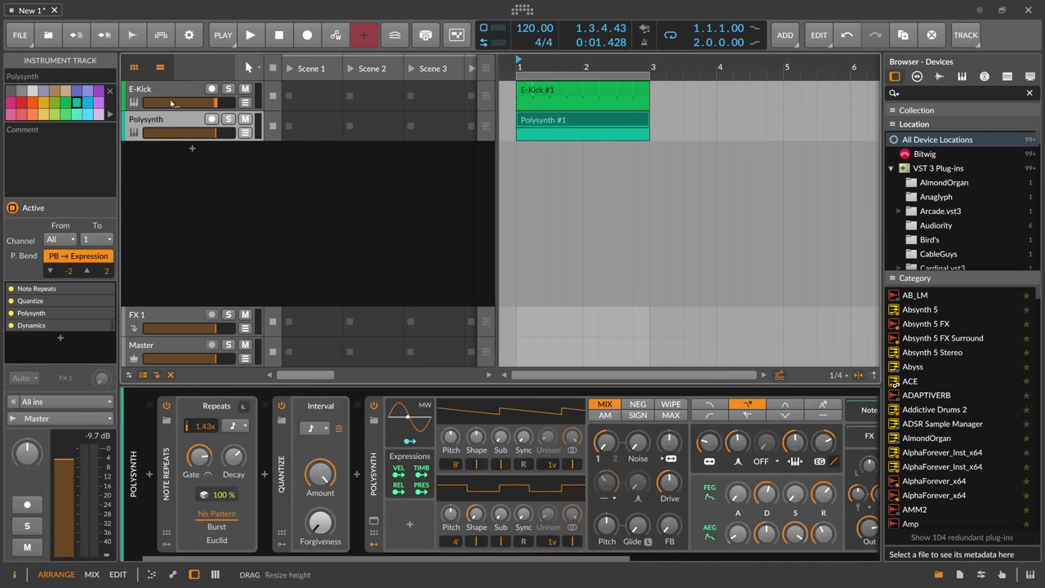
click(171, 93)
click(173, 120)
scroll(571, 473, right, 5)
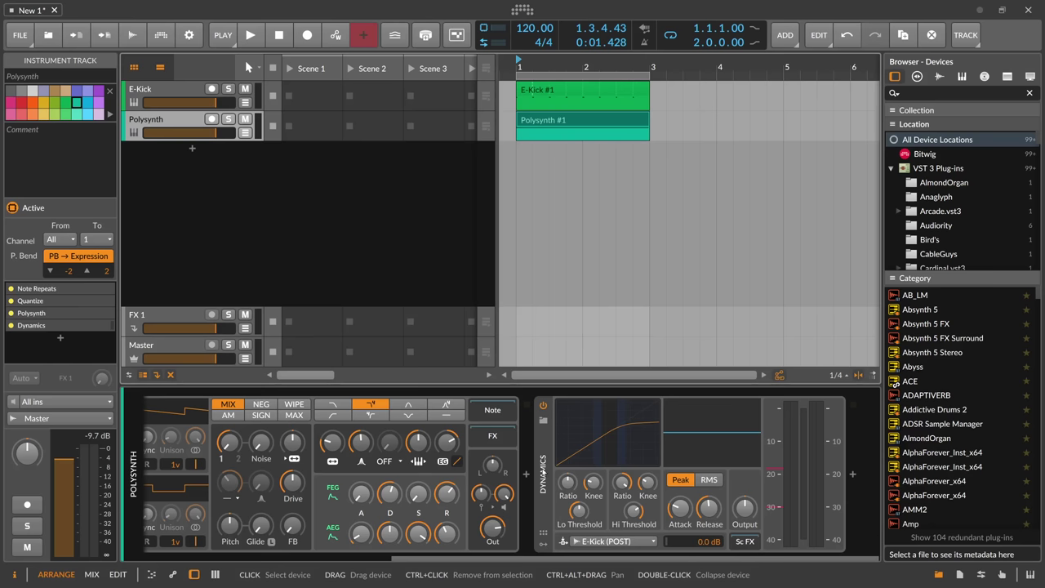
click(543, 471)
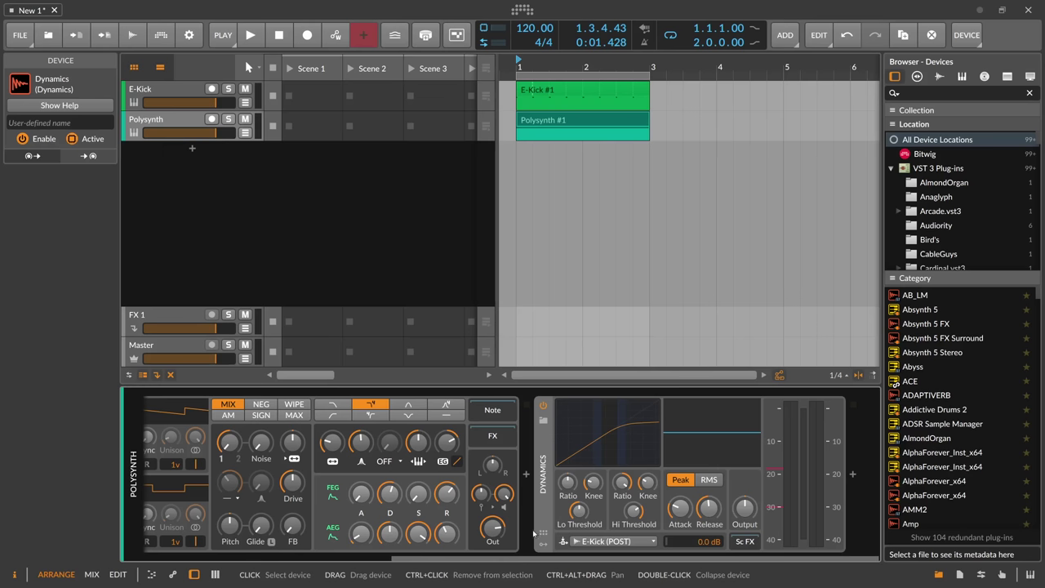
drag(547, 558, 553, 560)
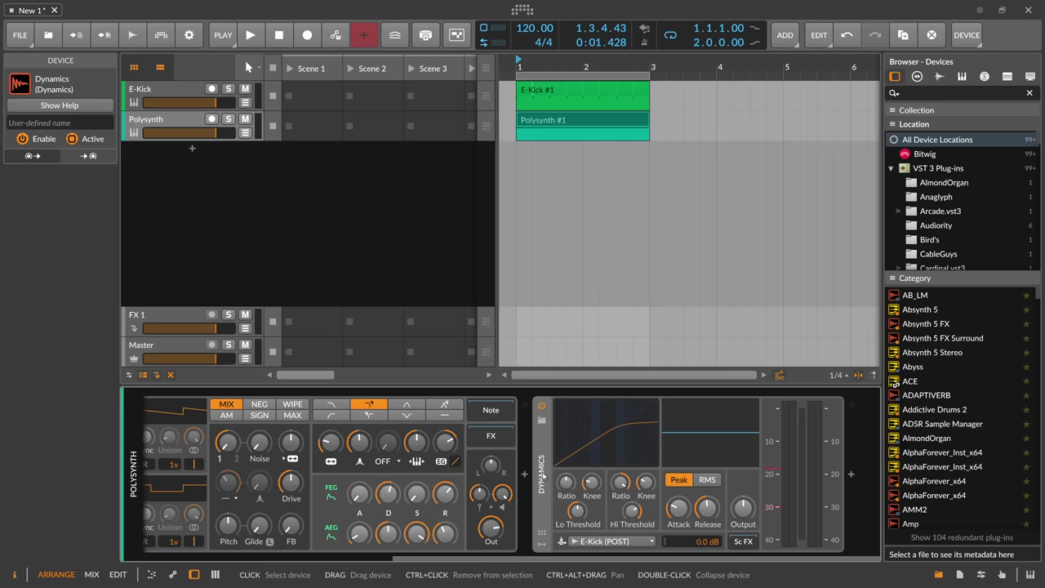
drag(545, 559, 540, 558)
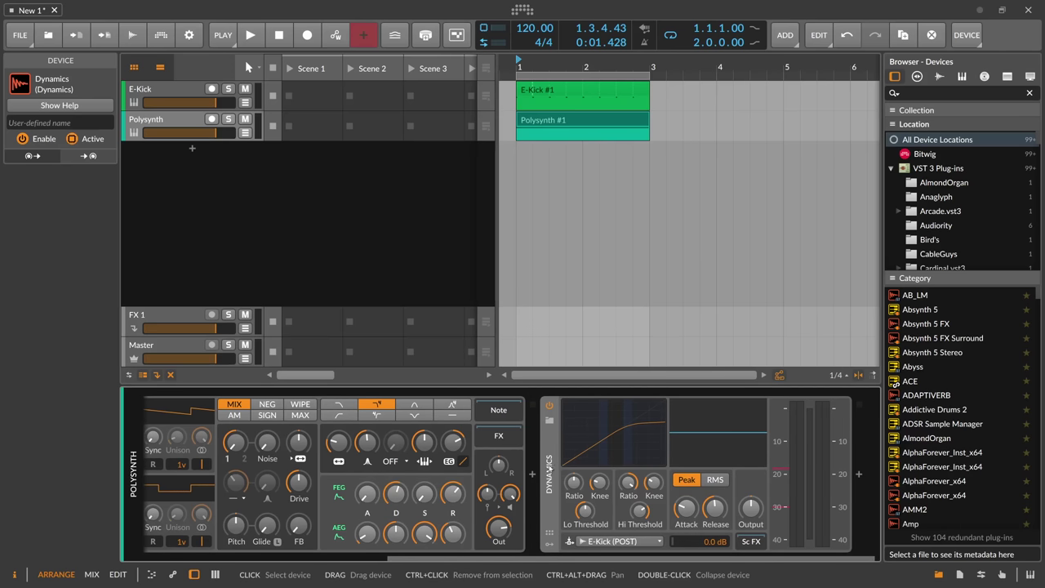
key(Delete)
click(852, 476)
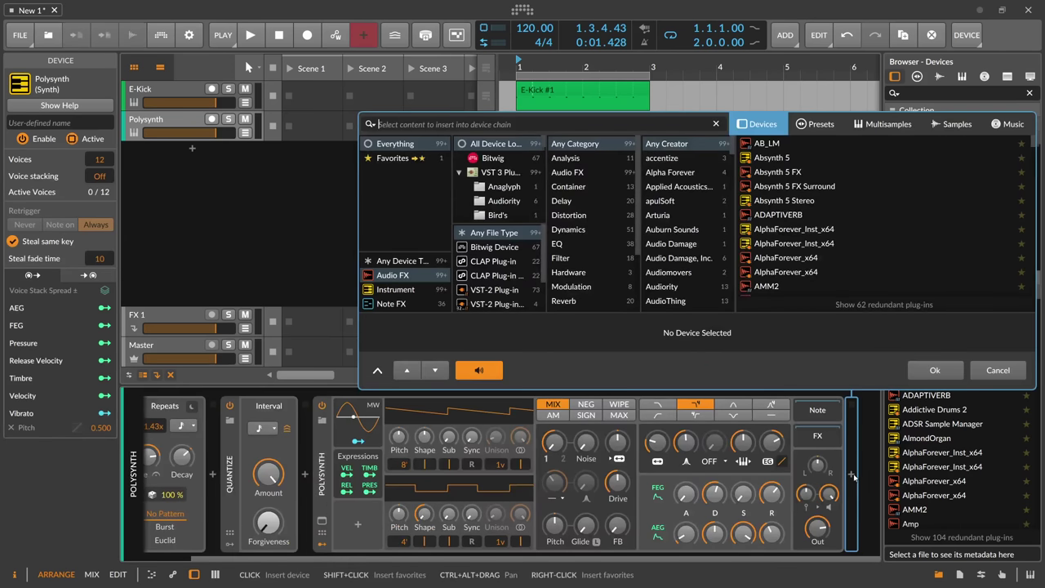
text(tool)
key(Return)
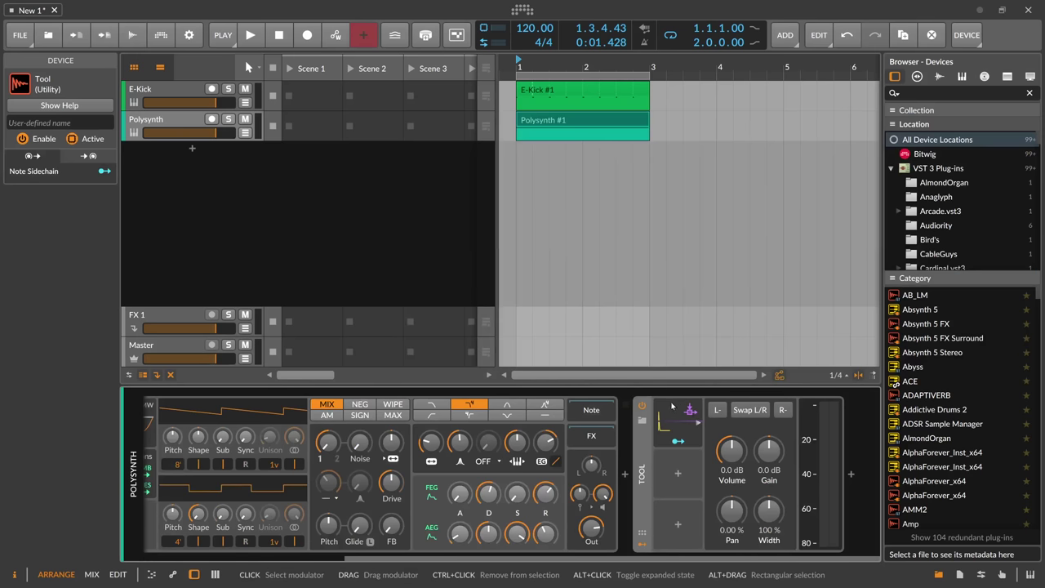
Expand the Tool's Note Sidechain modulator and inspect the first C4 note in the E-Kick clip.
click(672, 406)
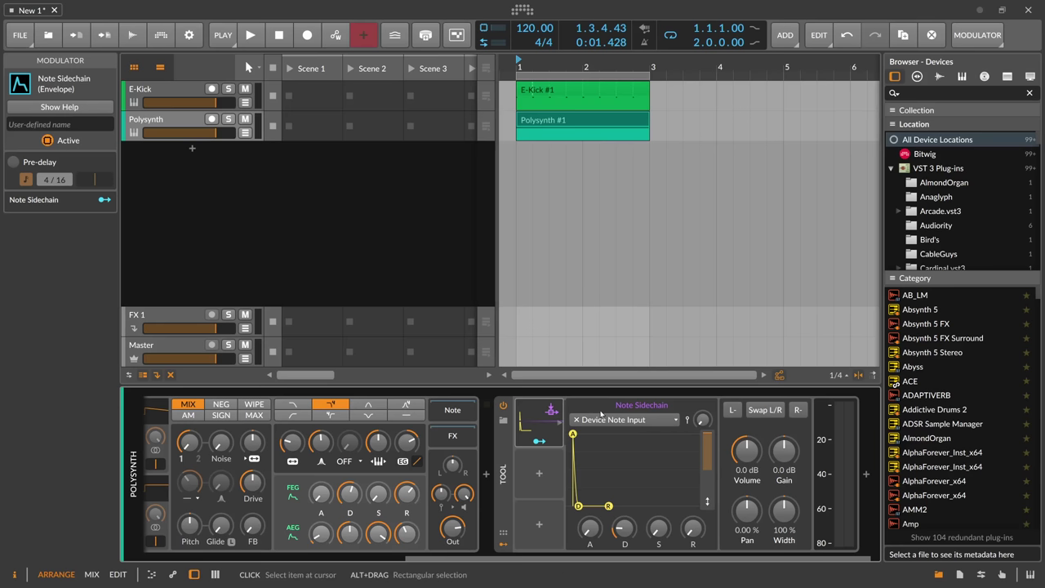
double_click(527, 93)
click(303, 382)
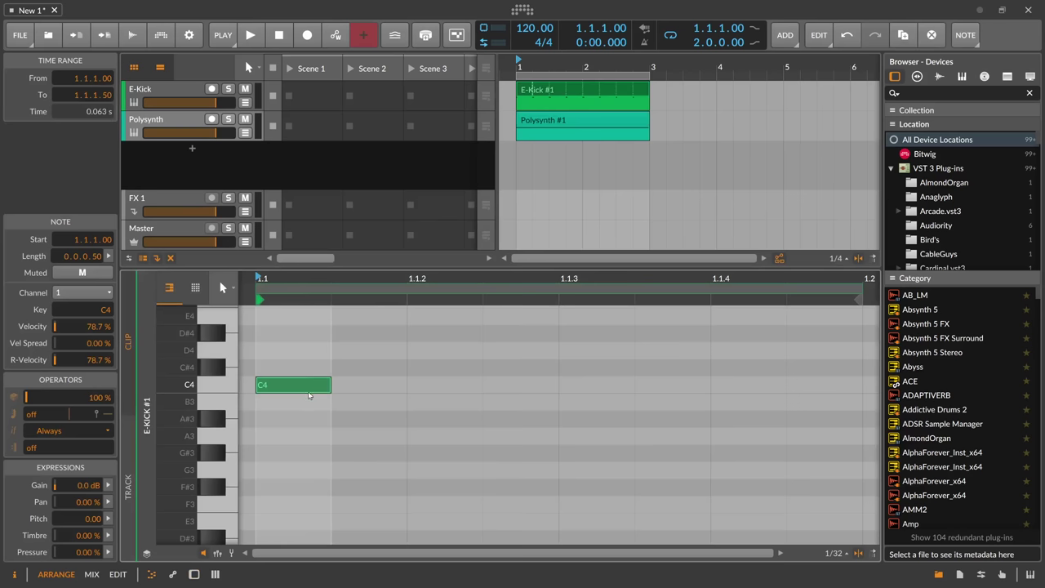
Return to the Polysynth track's devices and set the Note Sidechain modulator's source to E-Kick.
double_click(190, 120)
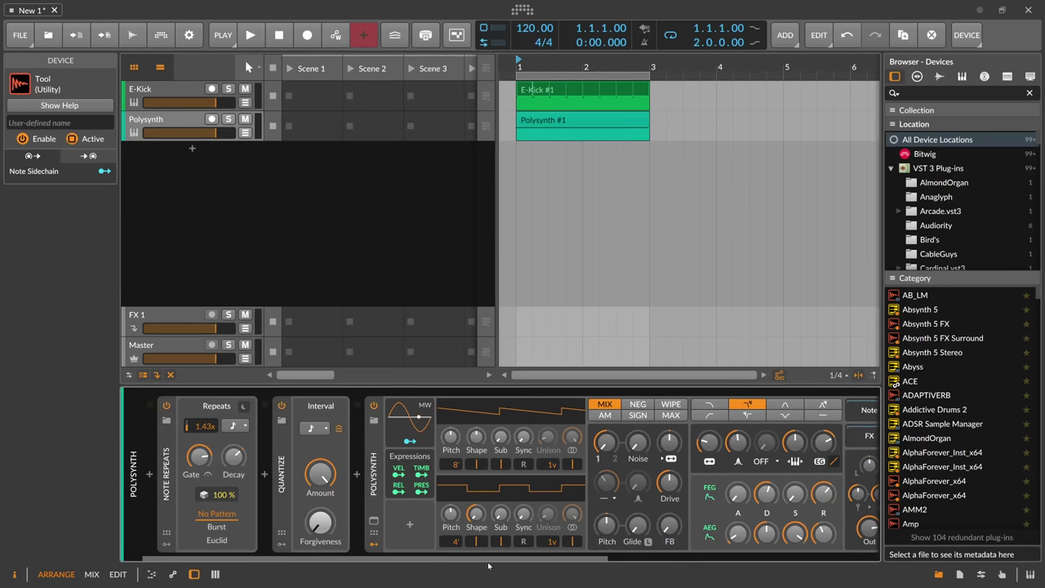
scroll(488, 565, down, 5)
click(604, 420)
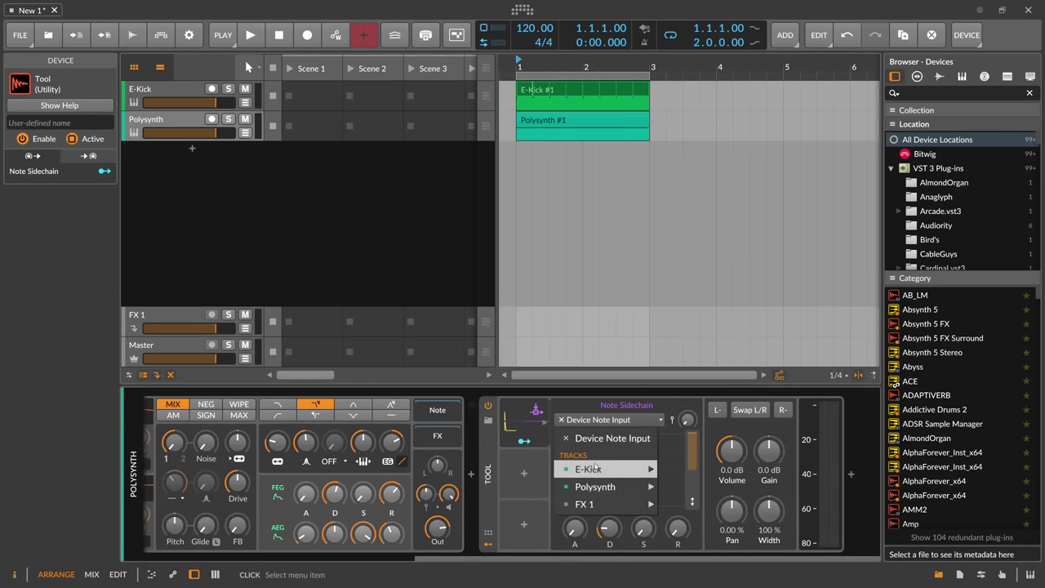
mouse_move(595, 467)
click(677, 469)
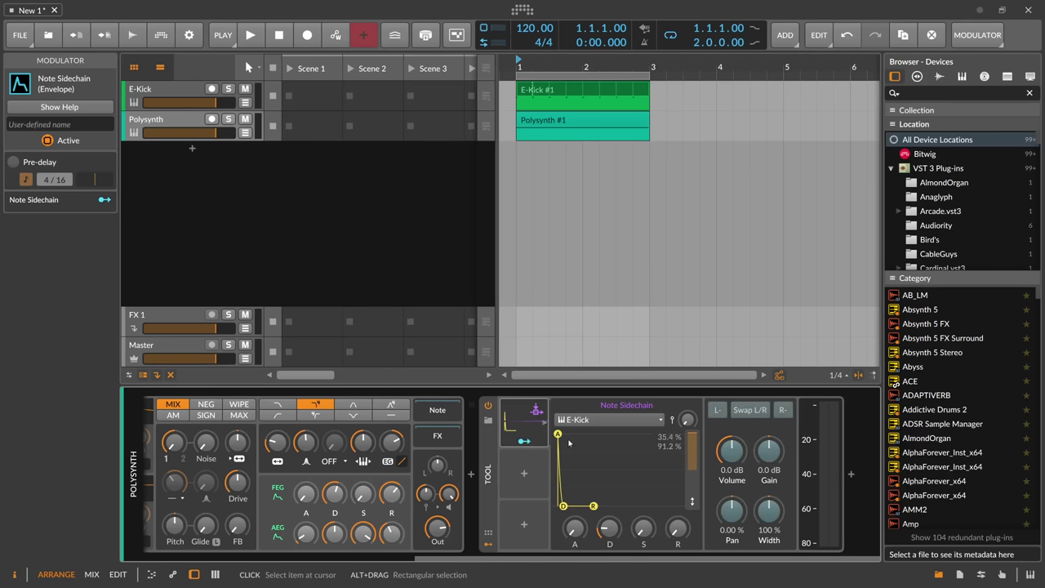
Modulate the Tool's volume by -1.01 with the Note Sidechain and adjust its envelope decay during playback.
drag(730, 451, 677, 448)
key(space)
drag(609, 529, 573, 507)
key(space)
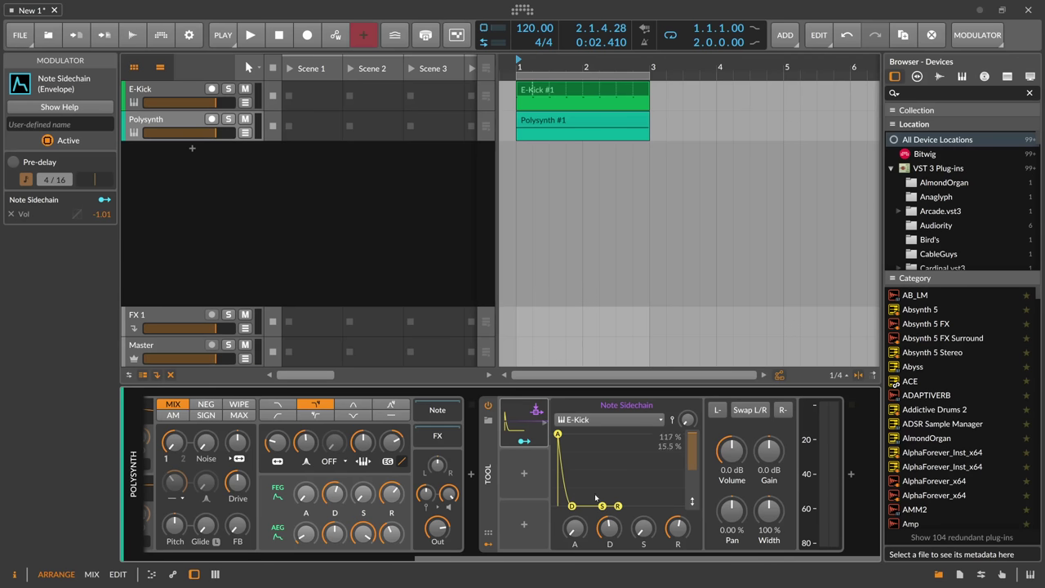
Examine the Note Sidechain's source choices for the E-Kick track and close the list.
click(588, 419)
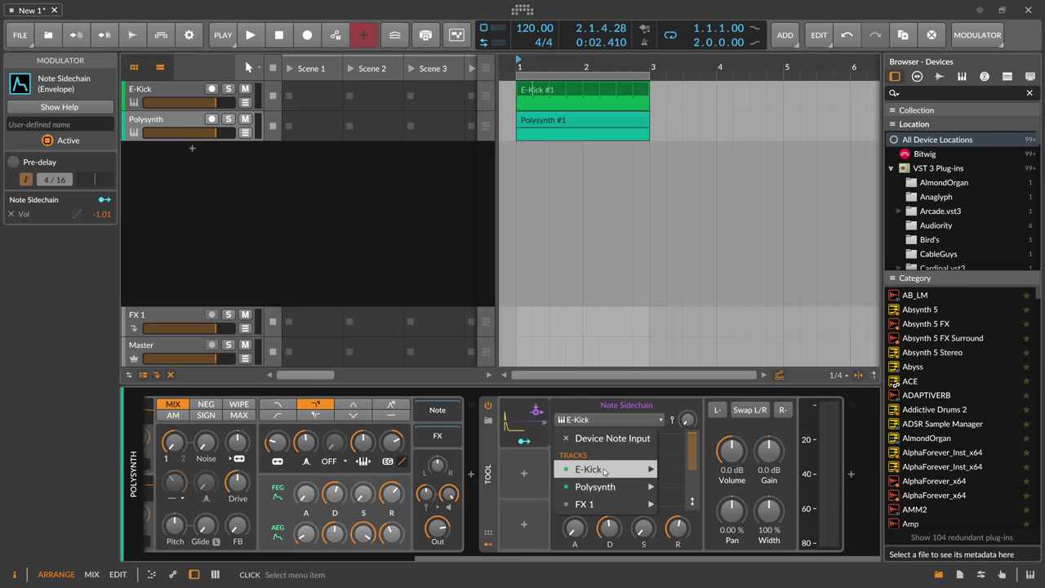
mouse_move(604, 471)
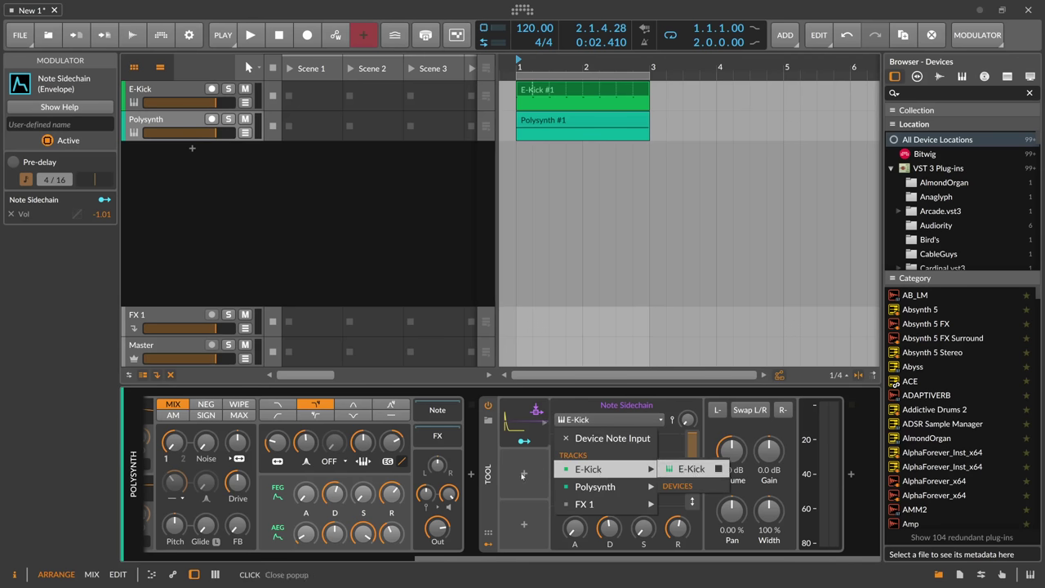
click(490, 473)
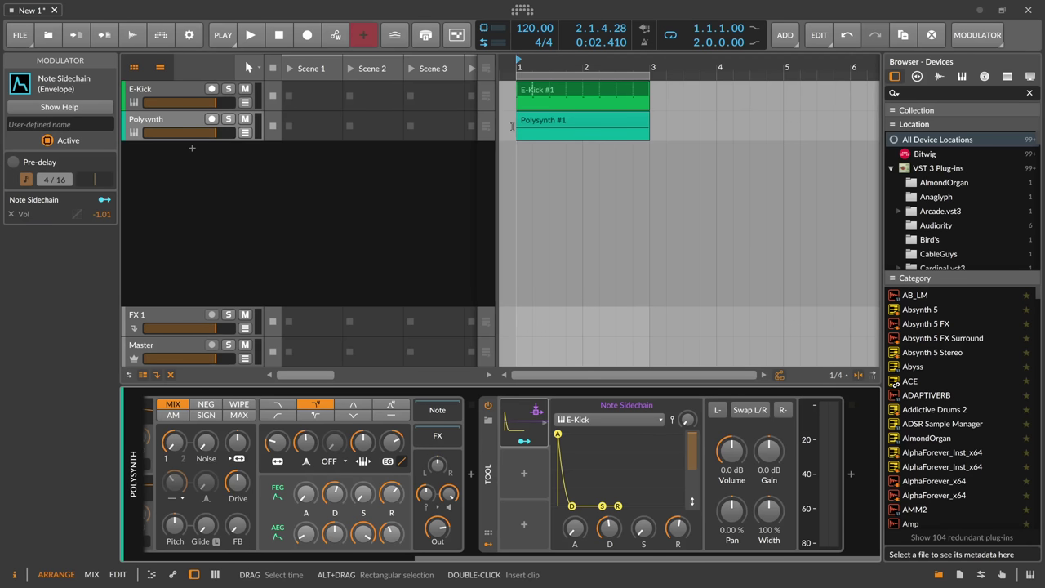
Delete the Tool's Note Sidechain modulator and add a Classic LFO modulator in its place.
click(527, 409)
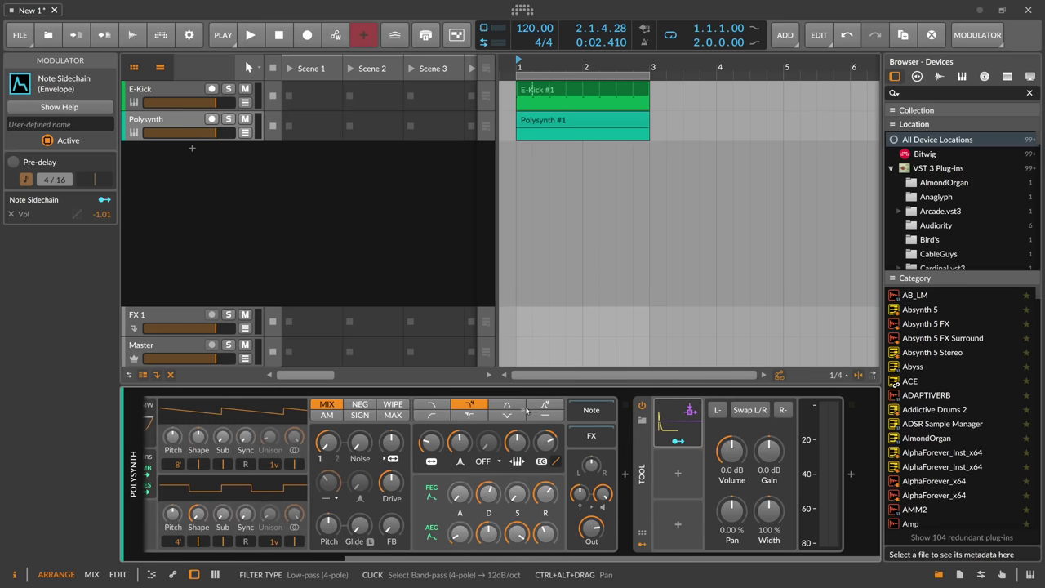
key(Delete)
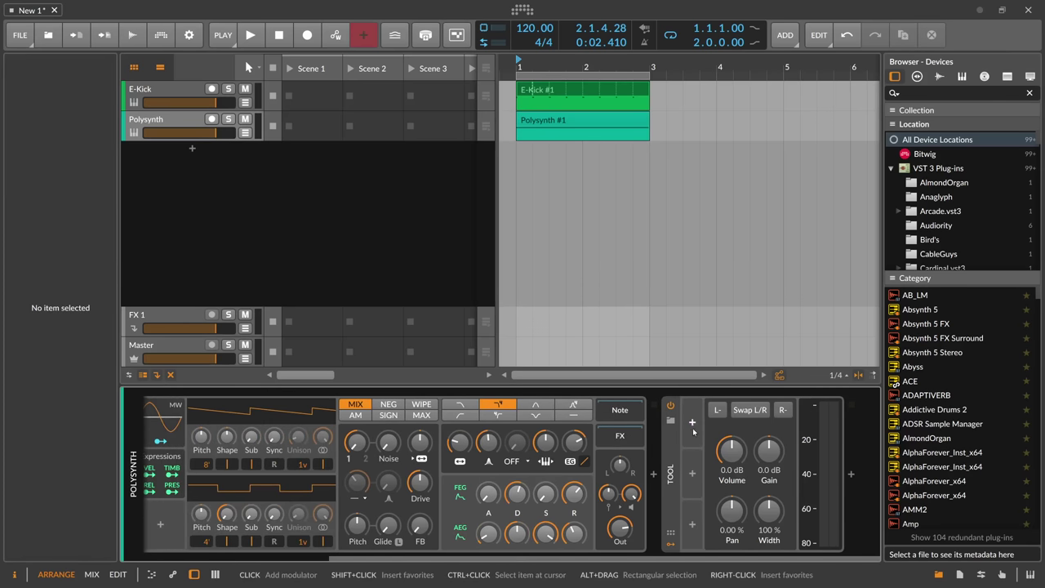
click(693, 425)
text(lfo)
key(Down)
key(Down)
key(Down)
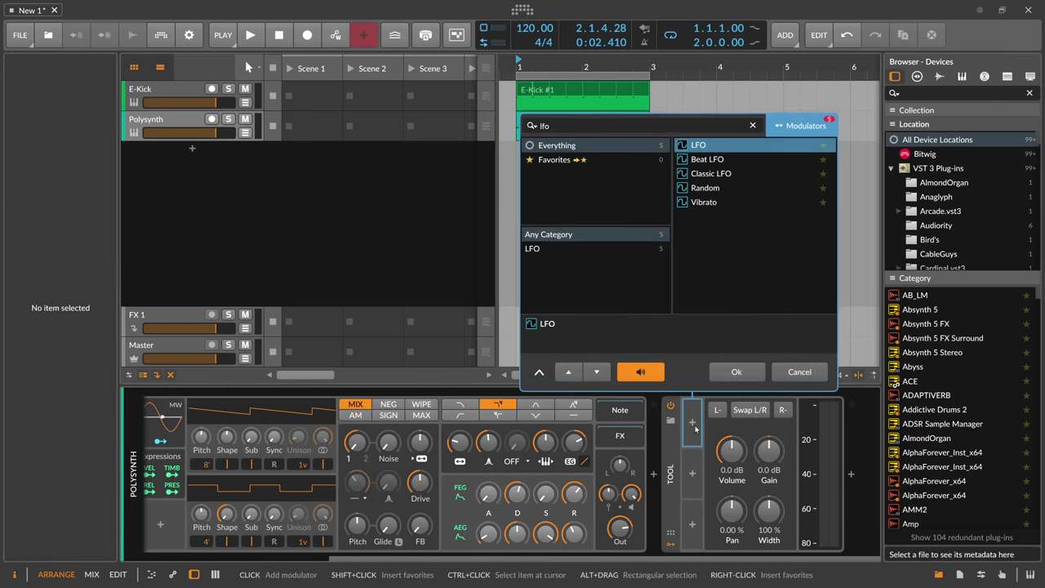
key(Return)
drag(630, 558, 658, 558)
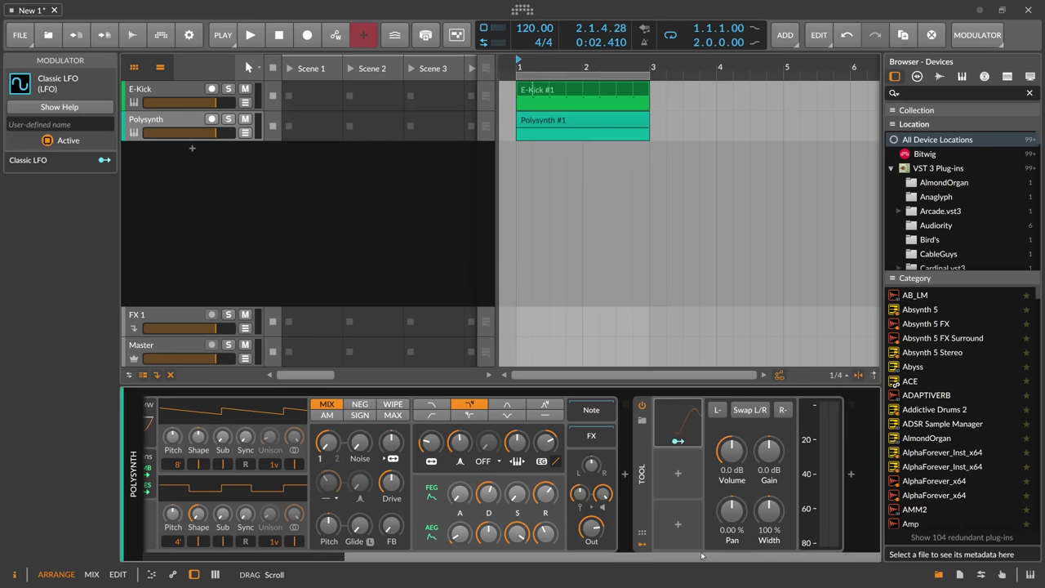
Set the Classic LFO to a 1/4-note timebase with a descending Saw waveform and turn Bipolar off.
click(672, 418)
drag(760, 559, 838, 559)
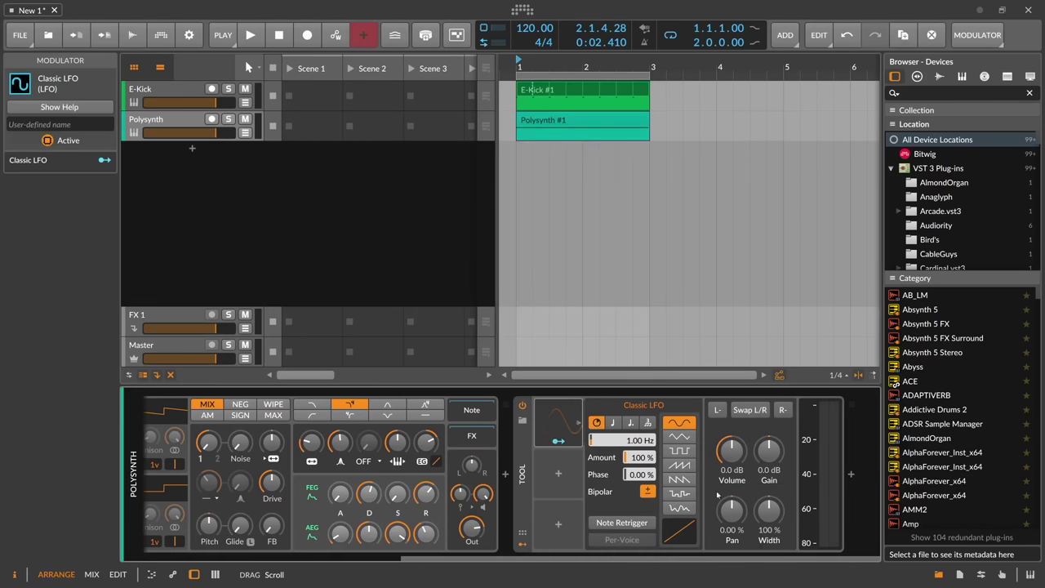
click(612, 422)
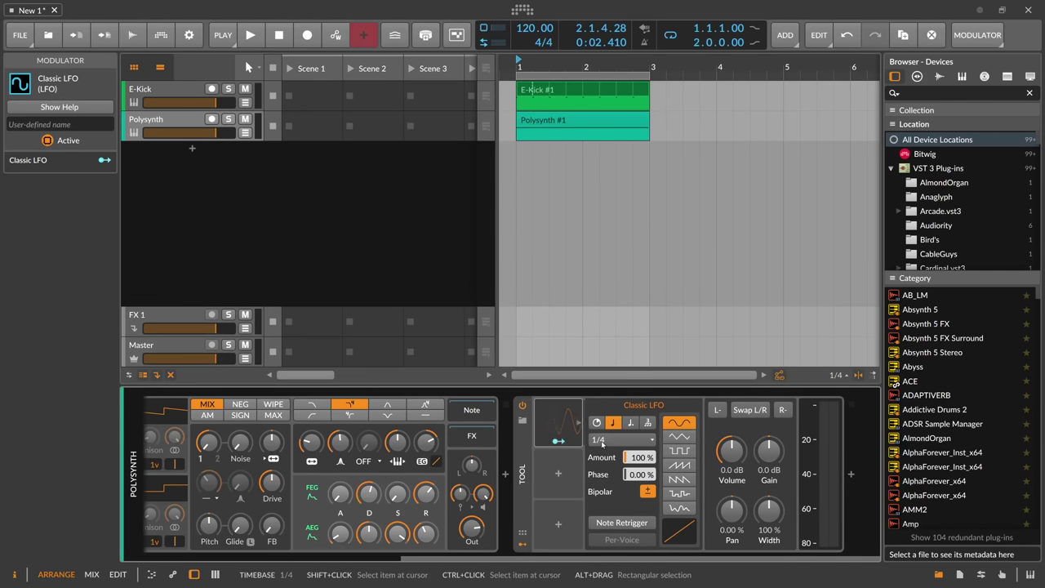
click(668, 482)
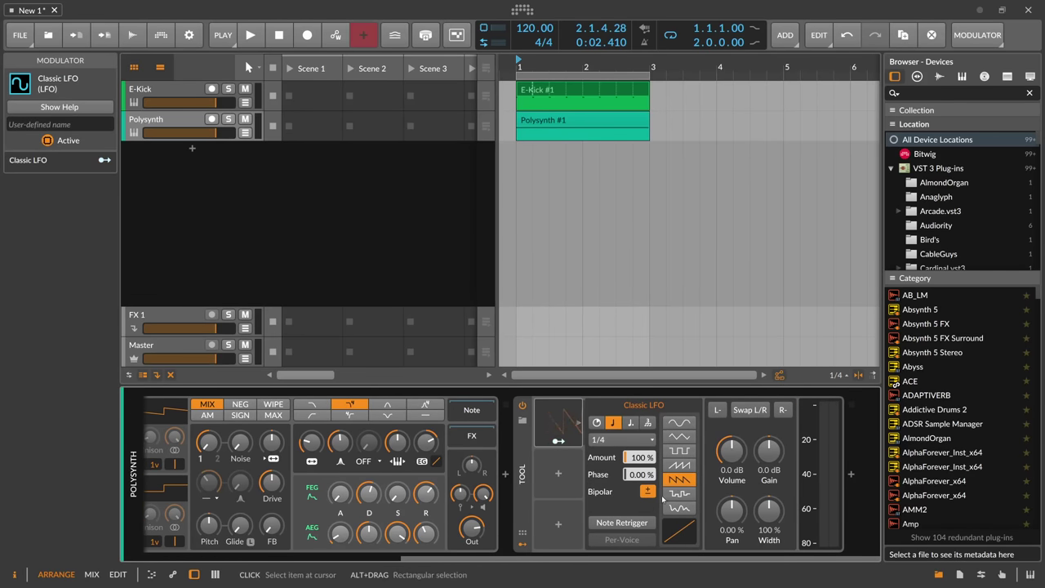
click(645, 492)
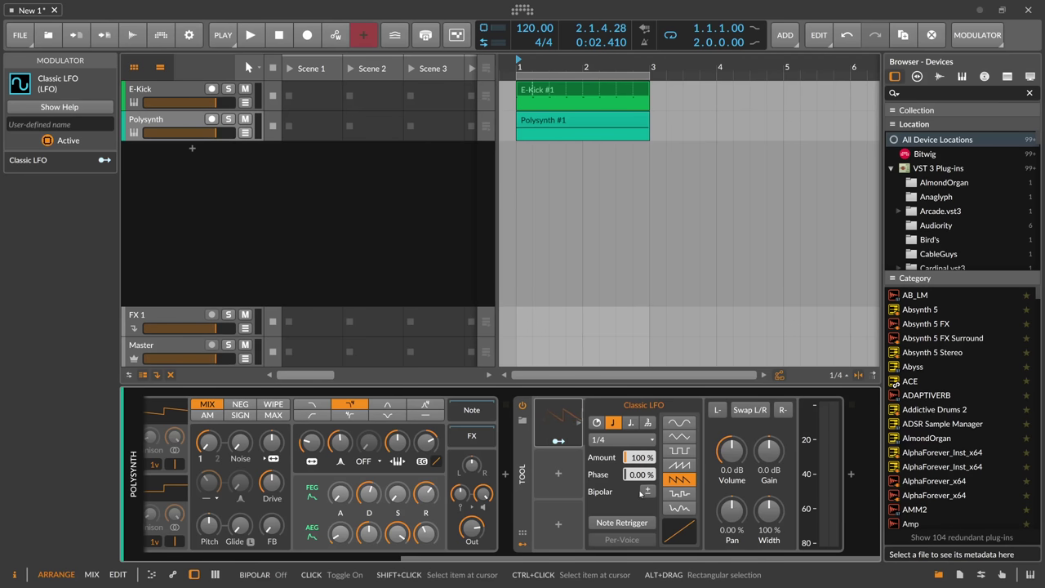
Modulate the Tool's volume by -0.90 with the Classic LFO and play the loop.
click(558, 441)
drag(731, 452, 731, 531)
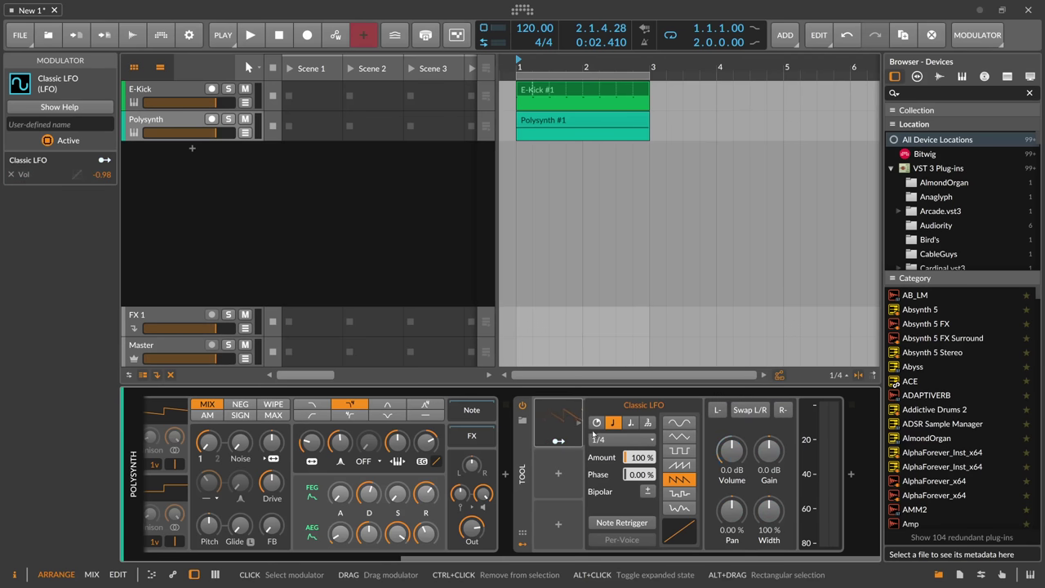
key(space)
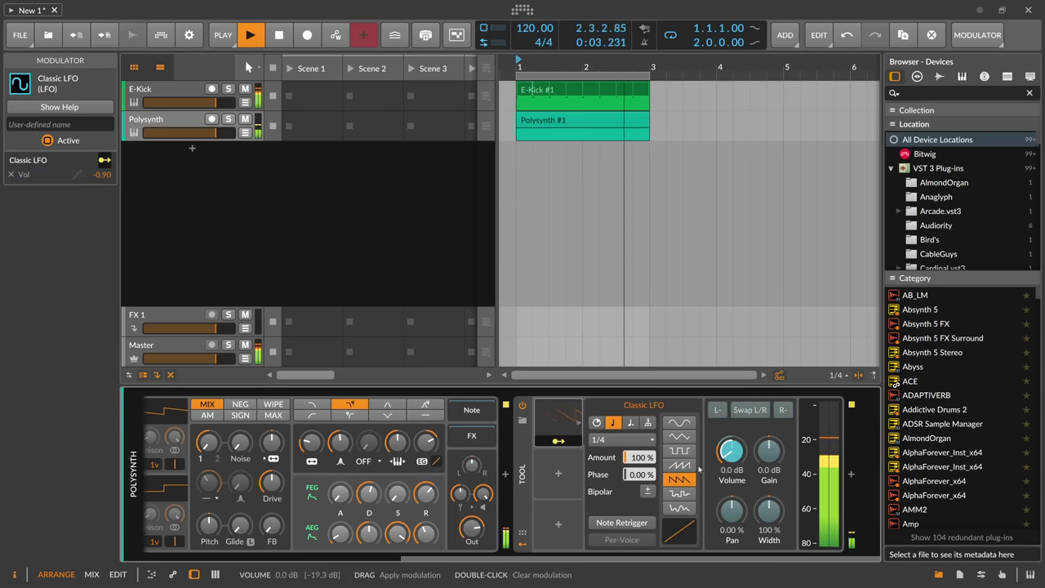
key(space)
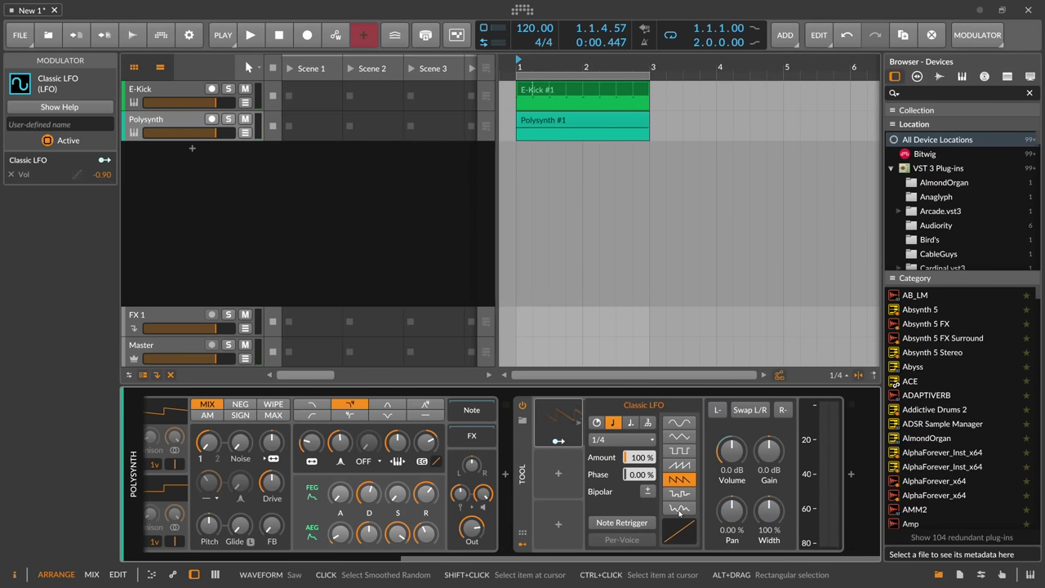
Bend the Classic LFO's curve so its output sags and set its volume modulation to -0.64 during playback.
click(679, 510)
drag(679, 531, 680, 459)
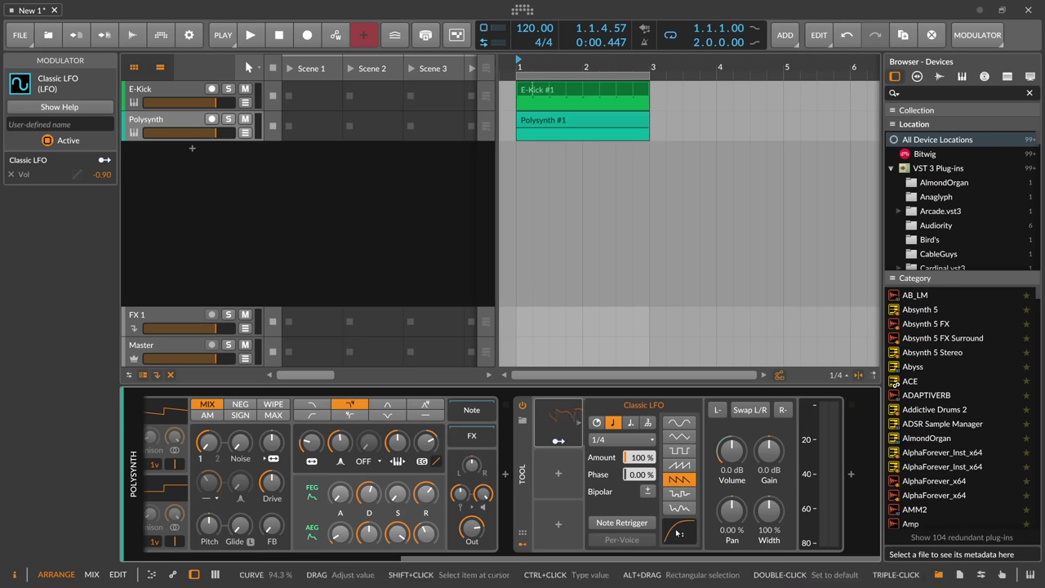
key(space)
drag(680, 533, 679, 531)
drag(680, 432, 689, 539)
key(space)
key(space)
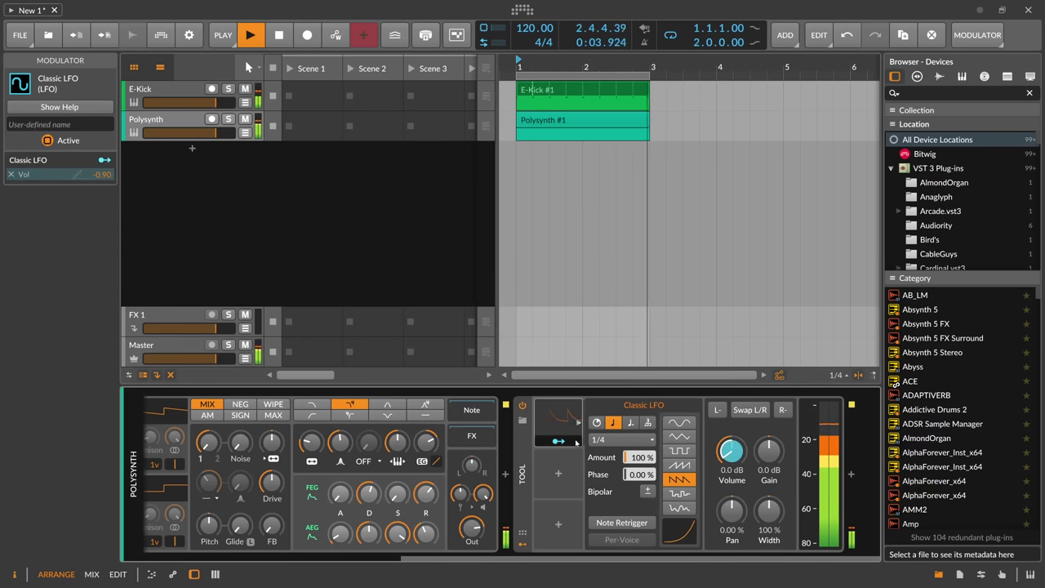
click(561, 440)
drag(732, 451, 731, 444)
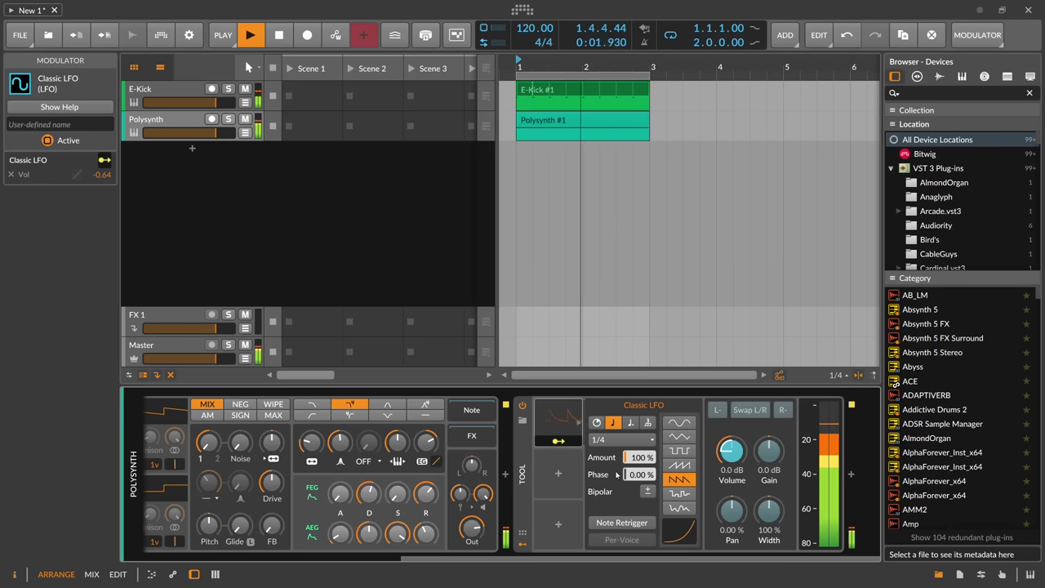
Set the project tempo to 125 BPM and play the loop.
key(space)
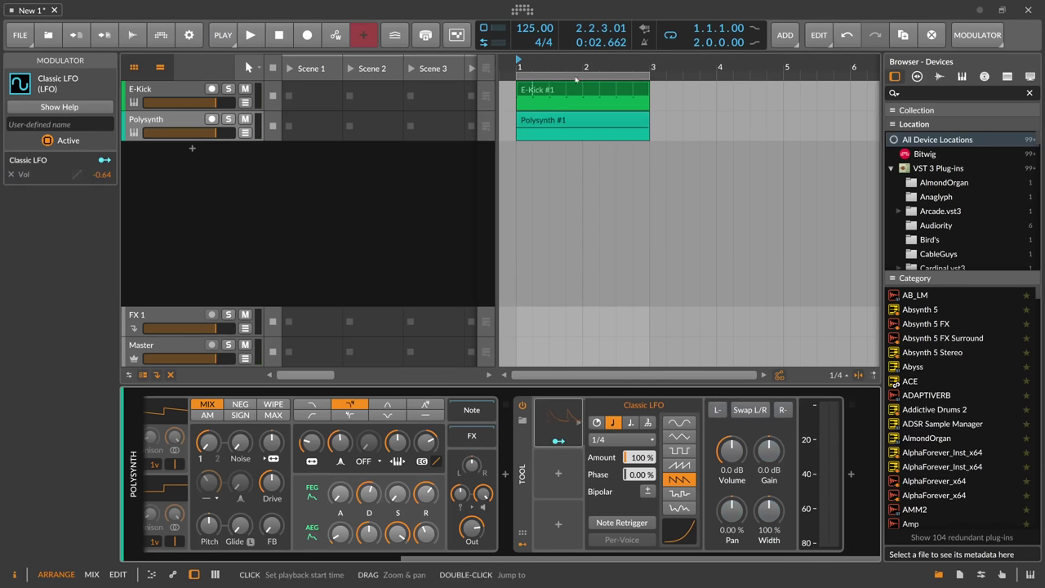
key(space)
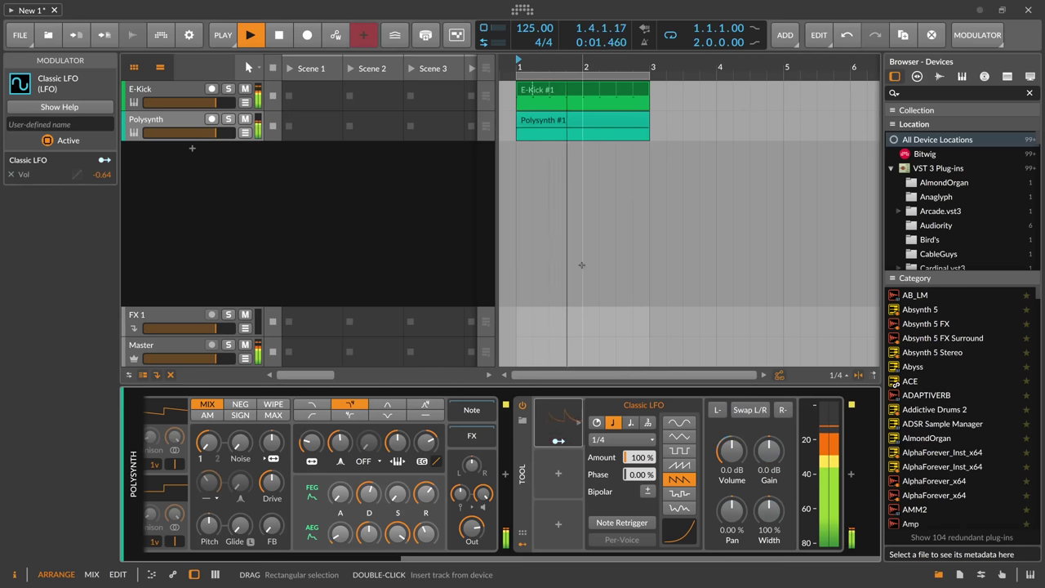
key(space)
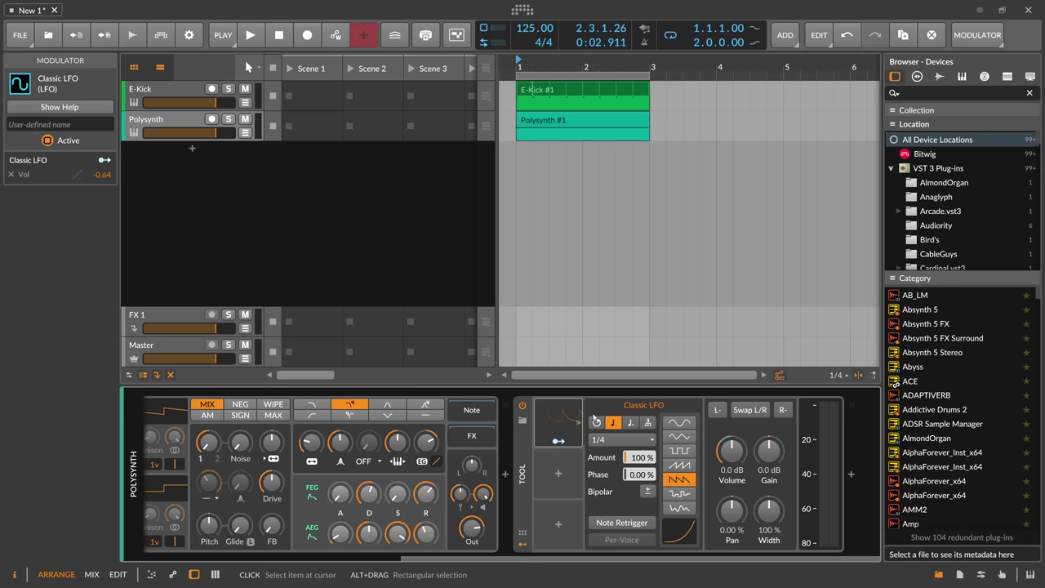
Select the E-Kick clip, play the loop and set the project tempo to 121 BPM.
click(520, 96)
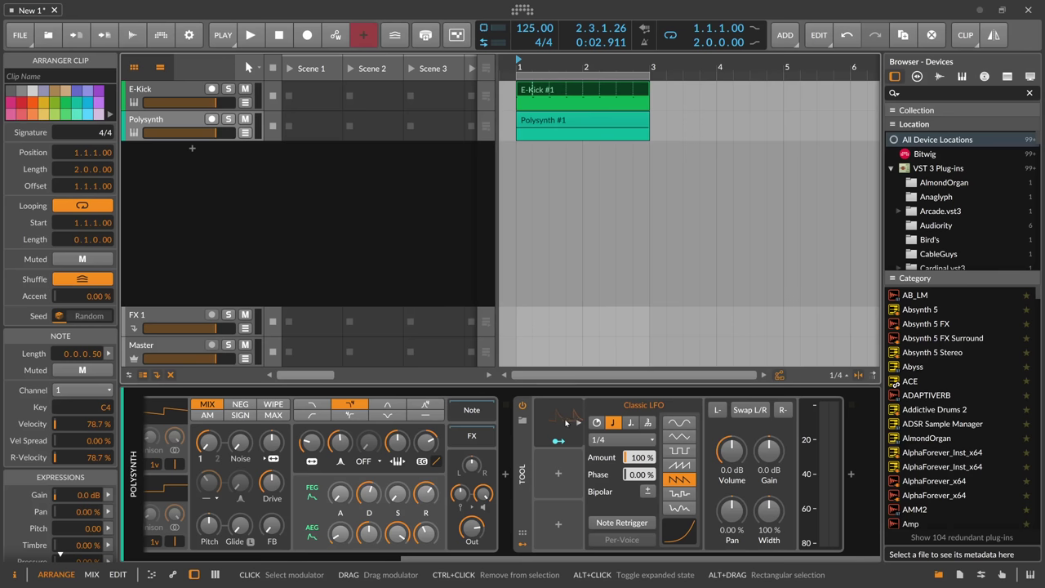
key(space)
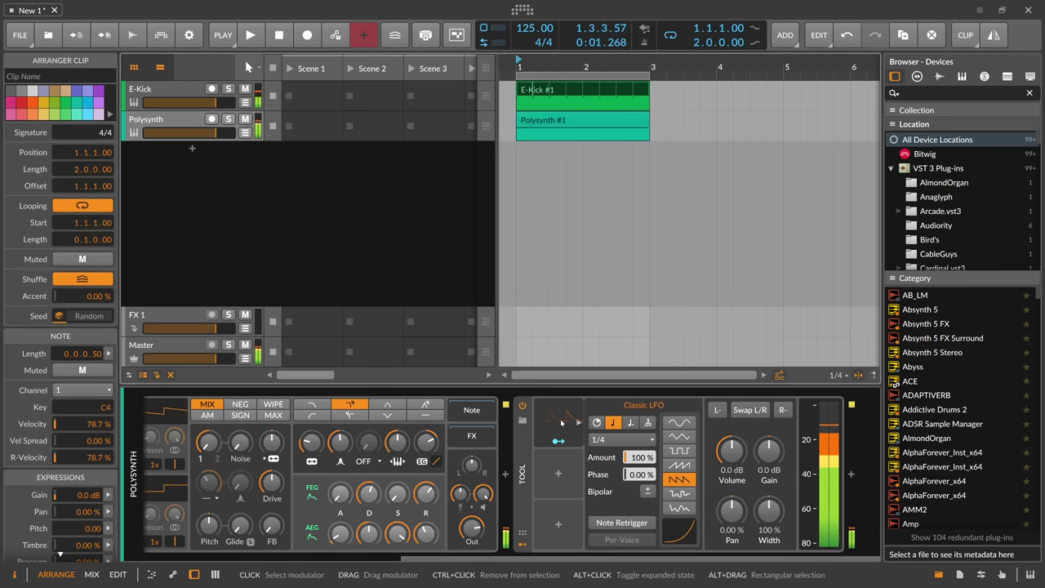
drag(531, 27, 530, 33)
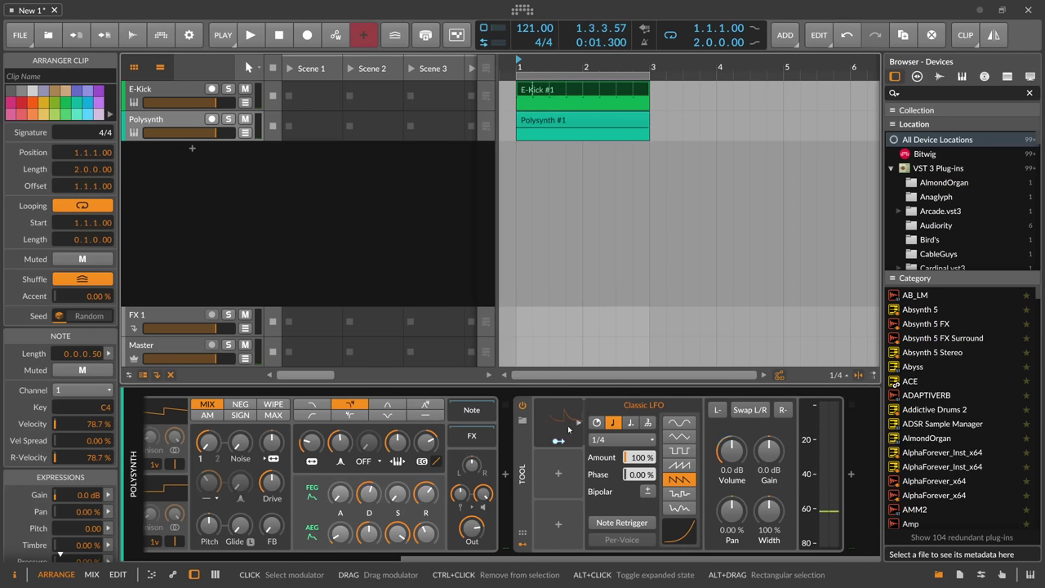
Group the E-Kick and Polysynth tracks into a group track.
drag(526, 463, 196, 123)
click(194, 89)
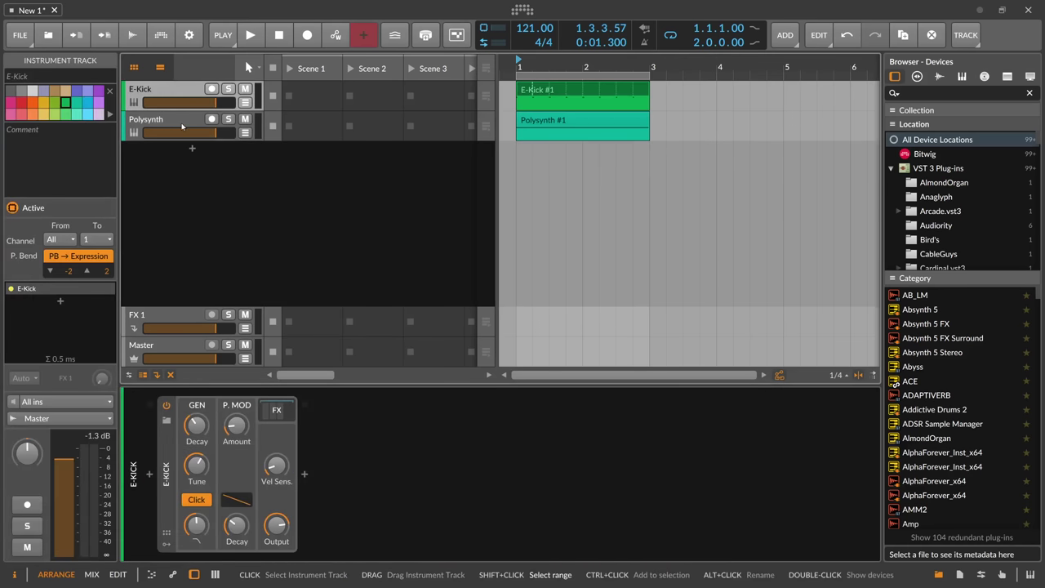
shift+click(182, 126)
key(ctrl+g)
Move the Tool device with its Classic LFO from the Polysynth track to the Group 1 track.
click(170, 149)
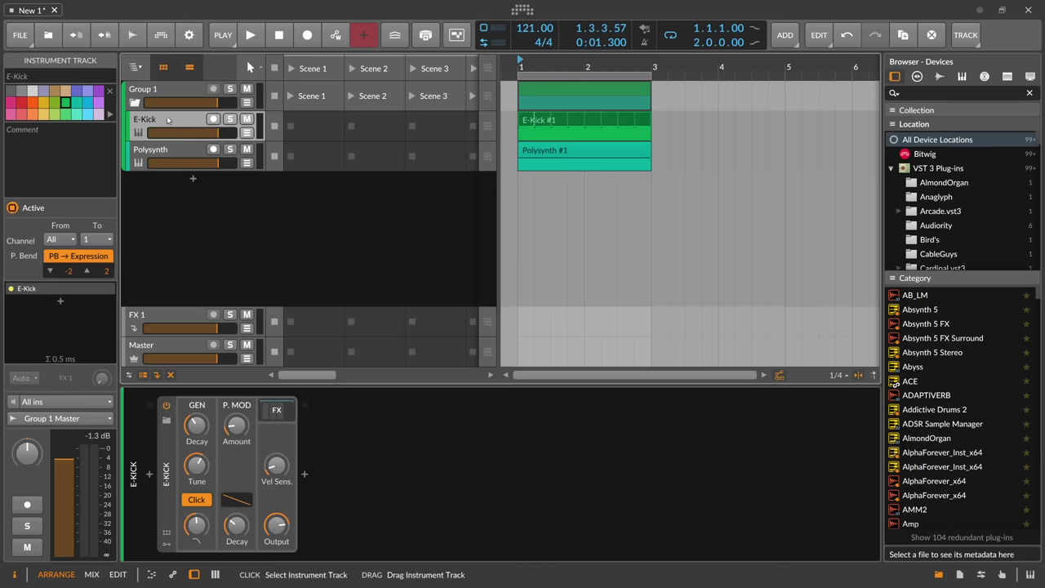
scroll(523, 467, down, 5)
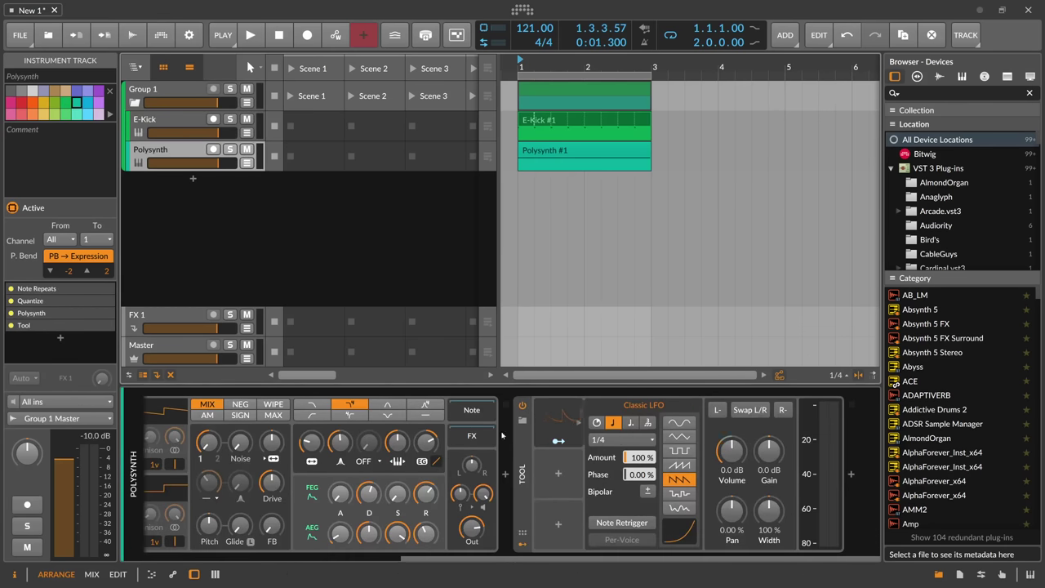
drag(523, 462, 183, 93)
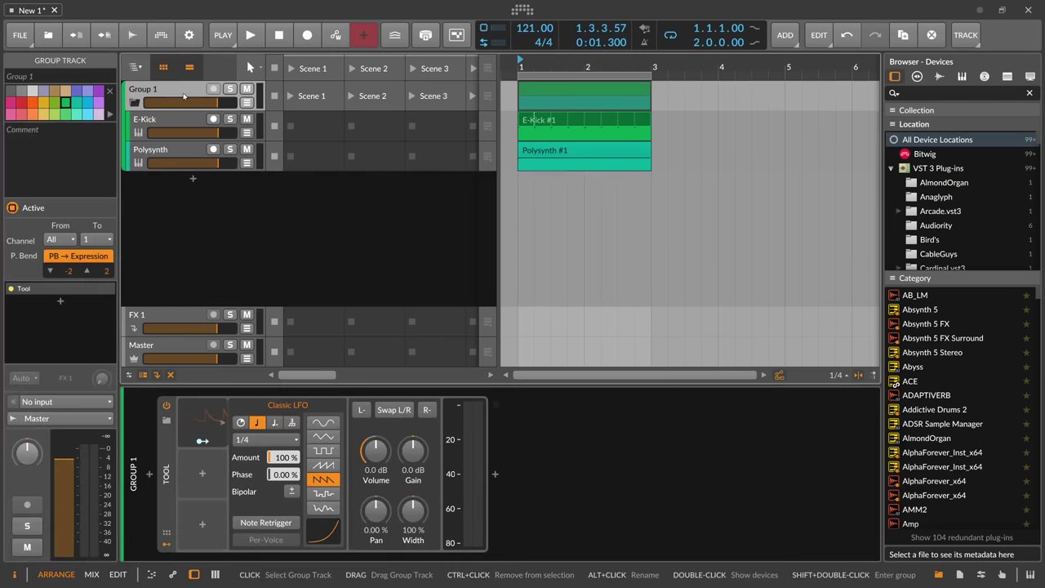
Rename the Polysynth track to Bass.
click(162, 149)
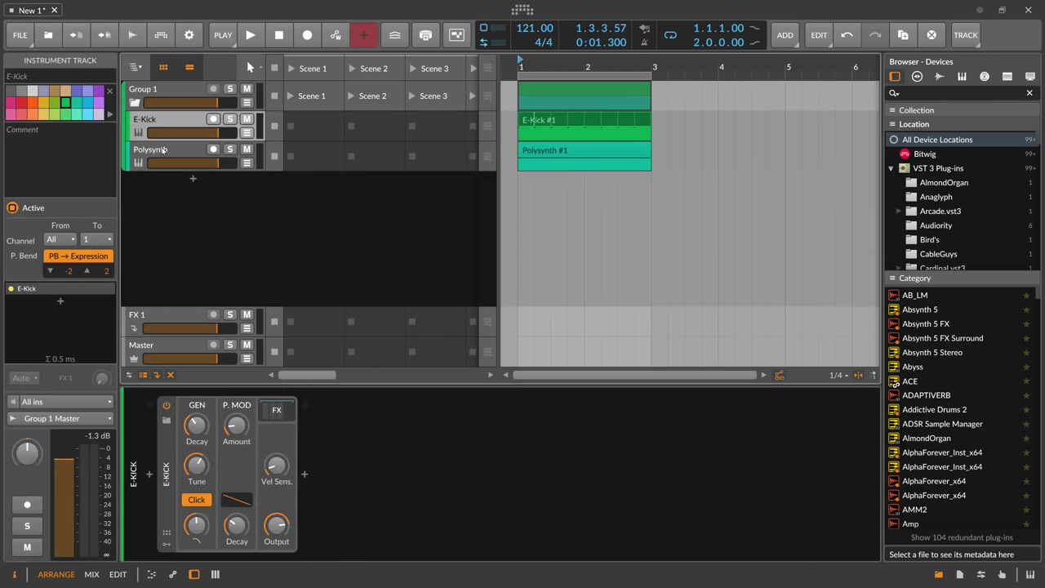
double_click(162, 148)
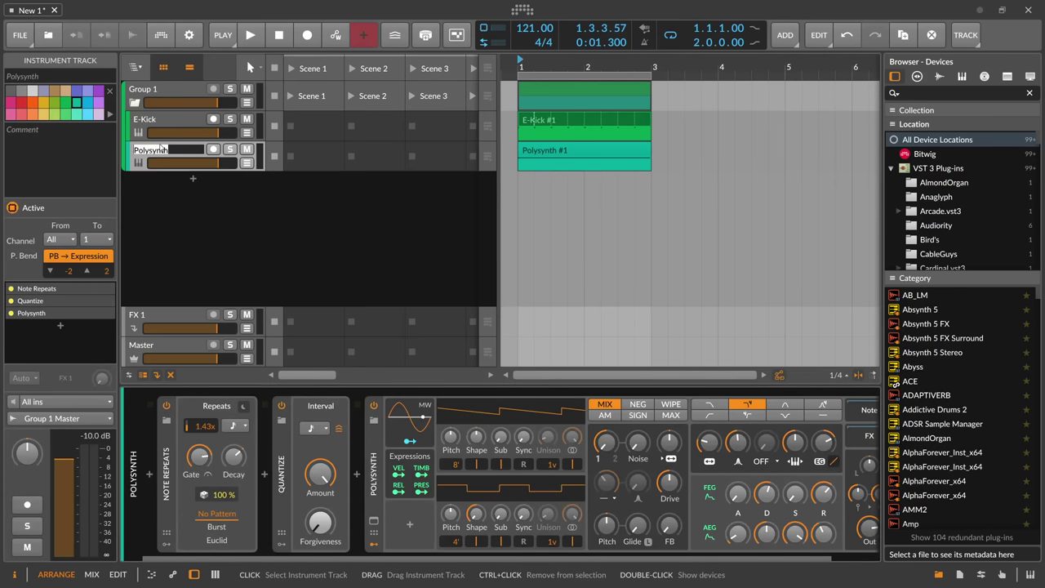
text(Bass)
key(Return)
Insert an Oscilloscope after the Tool device on the Group 1 track.
click(186, 90)
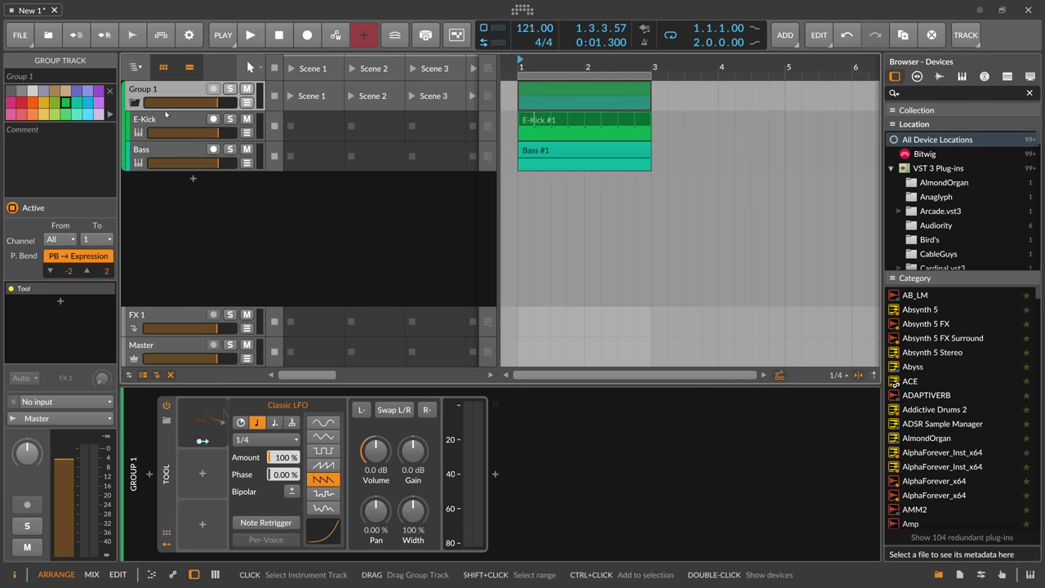
click(494, 477)
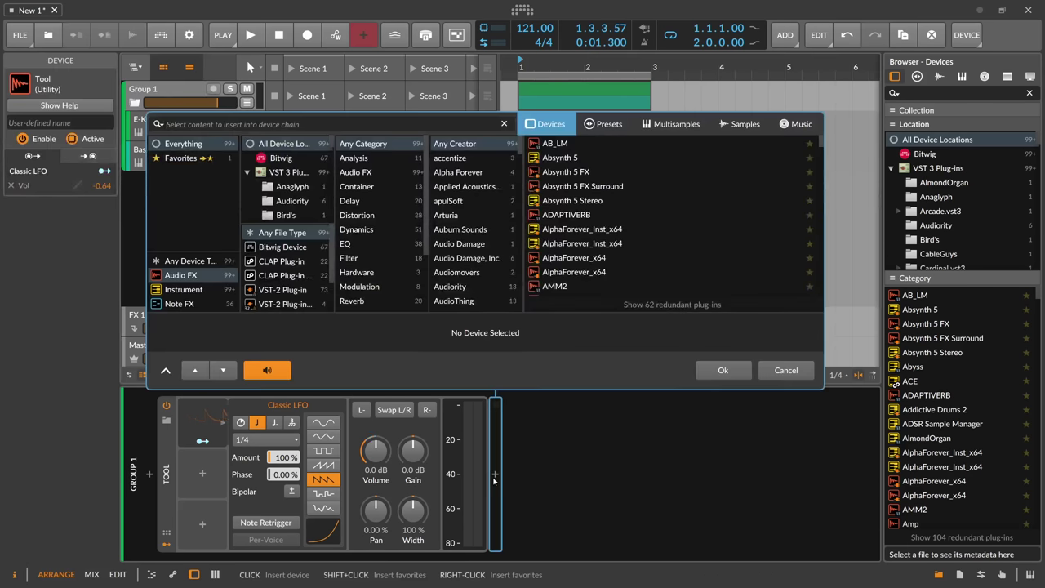
text(osc)
key(Down)
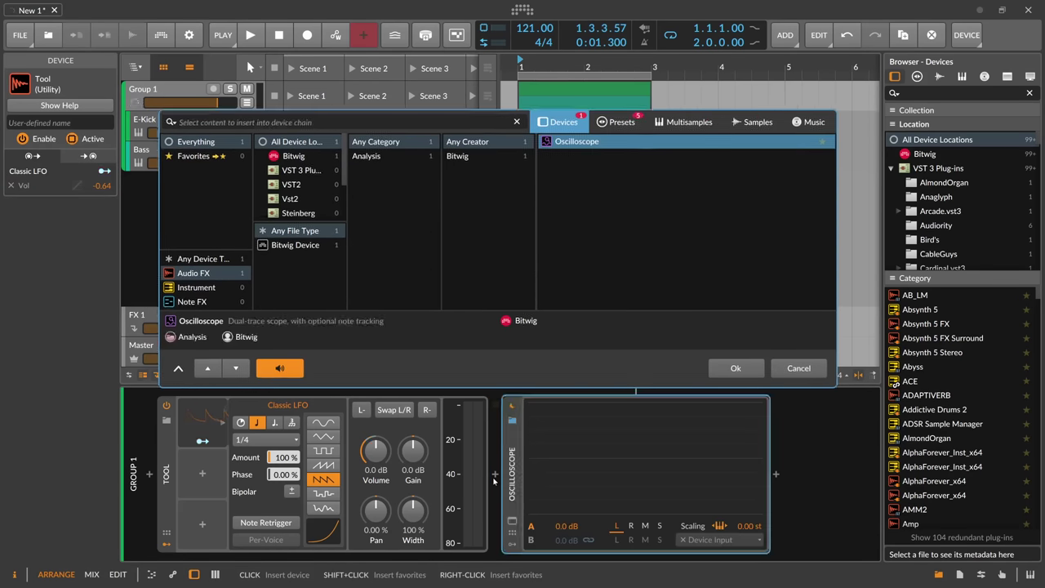
key(Return)
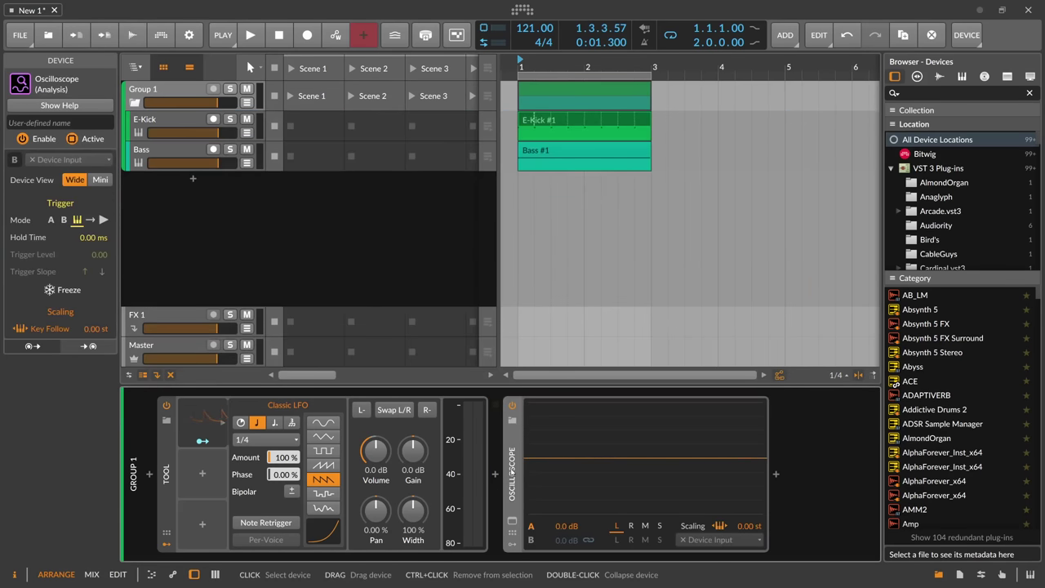
Switch the Oscilloscope's trigger mode to the thin right arrow and set its scaling to -22.00 st during playback.
click(91, 220)
key(space)
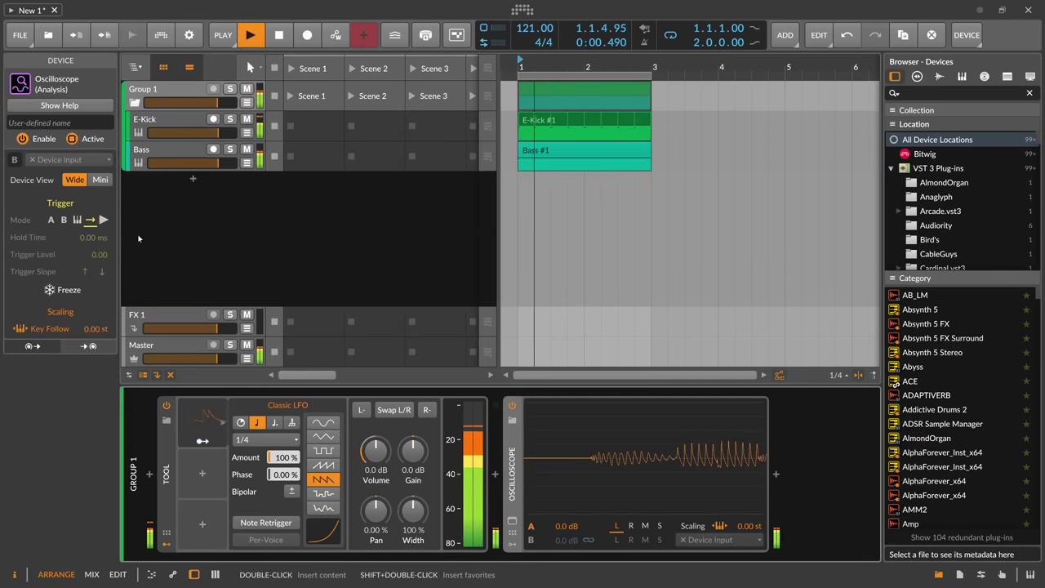
key(space)
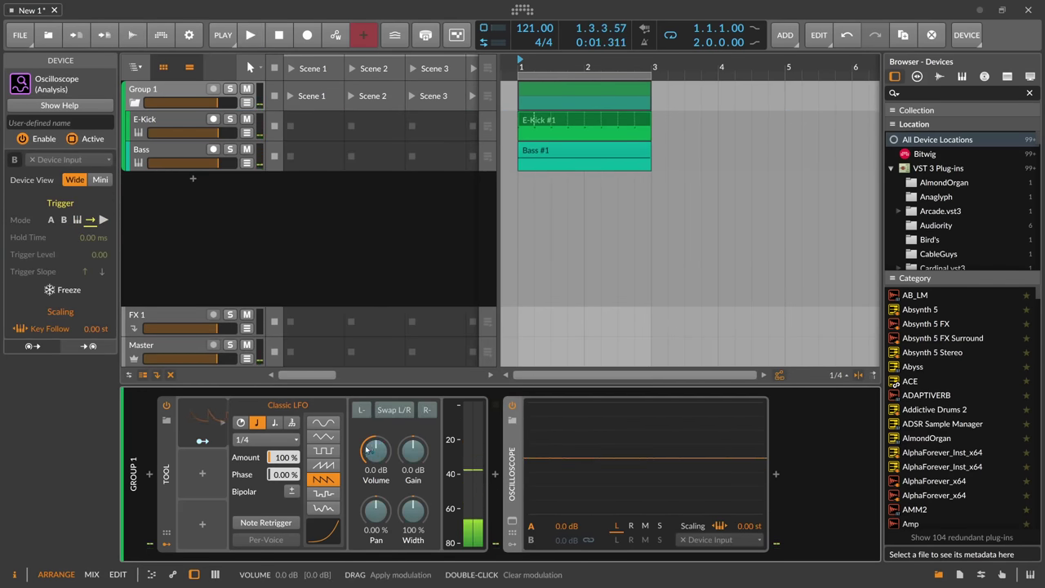
key(space)
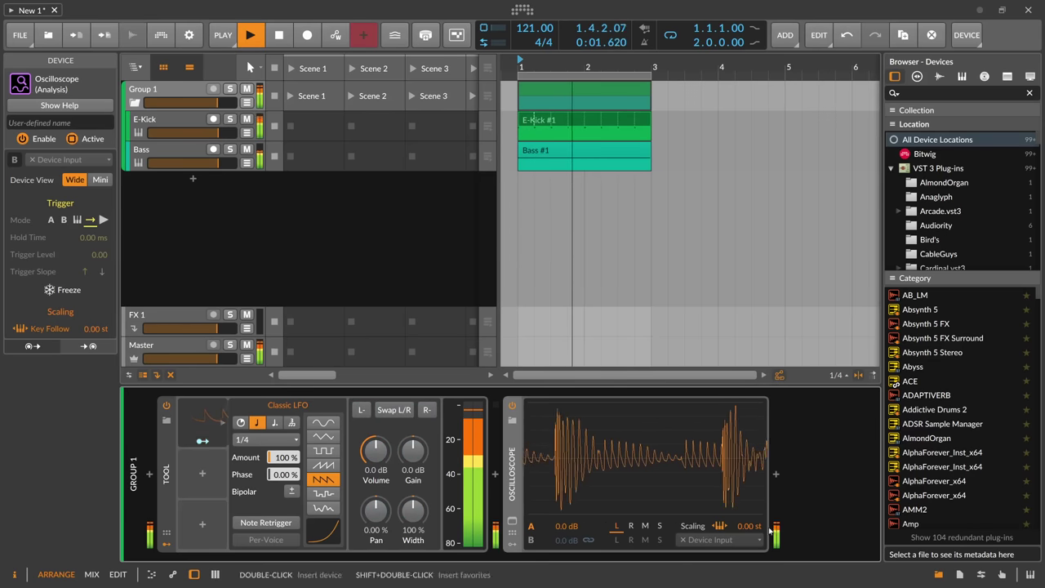
drag(747, 526, 746, 561)
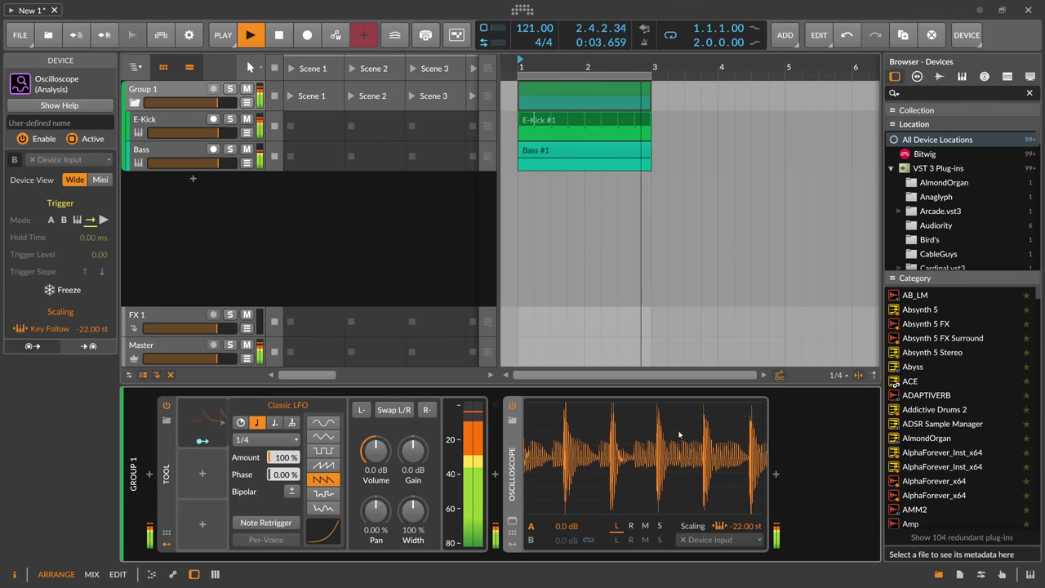
key(space)
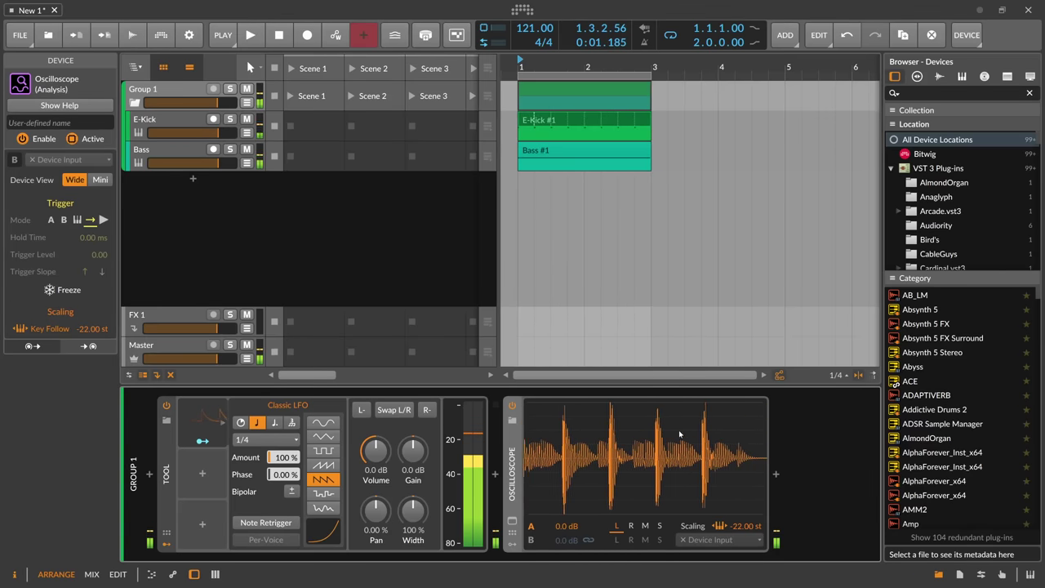
Insert a Compressor before the Tool device on the Group 1 track and start playback.
click(150, 474)
text(comp)
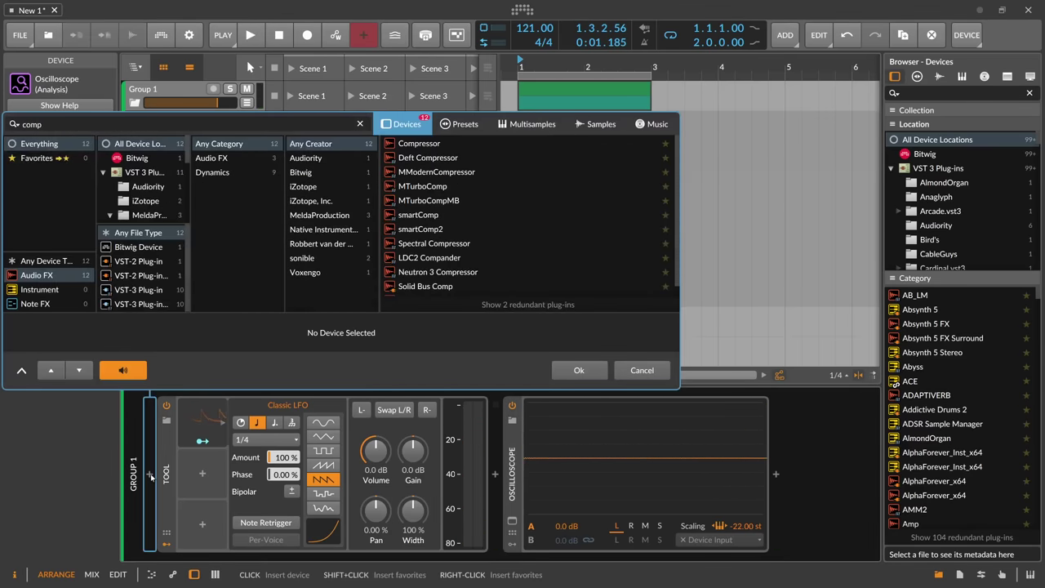
key(Return)
key(space)
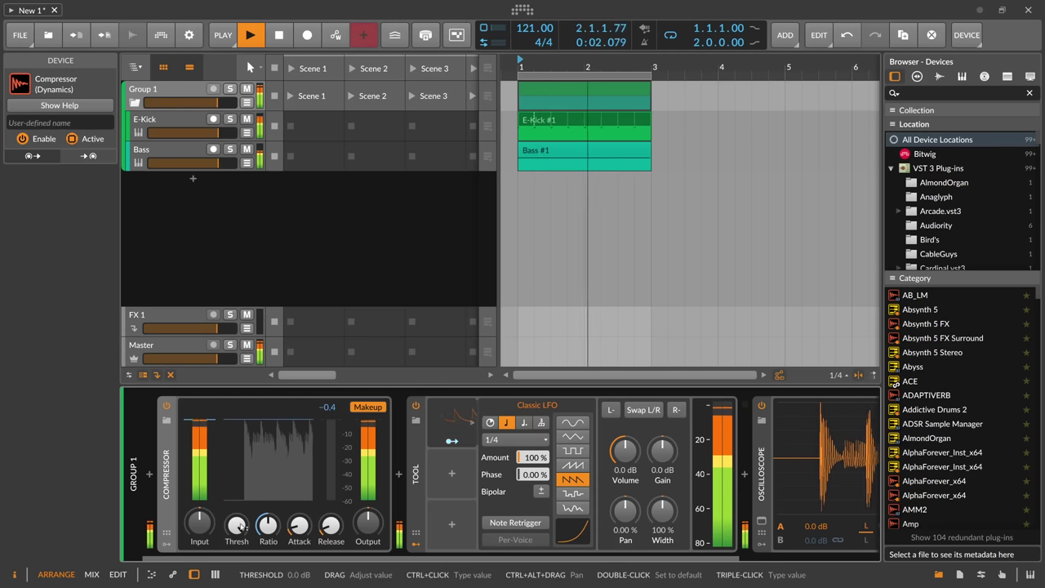
Lower the Compressor's threshold, adjust its attack and release, and turn off makeup gain while listening to the group.
drag(239, 530, 331, 514)
click(369, 408)
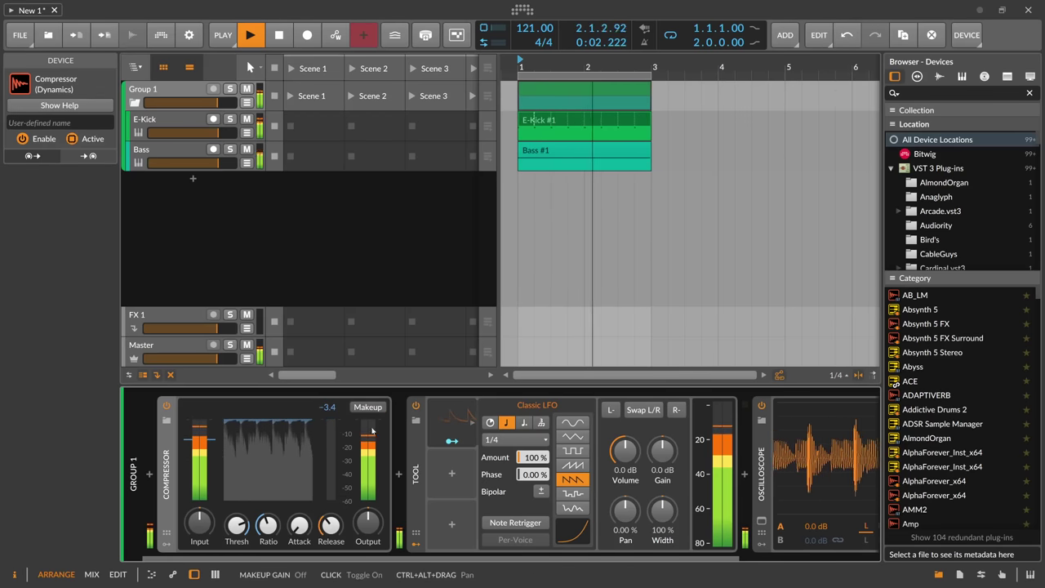
drag(318, 560, 341, 560)
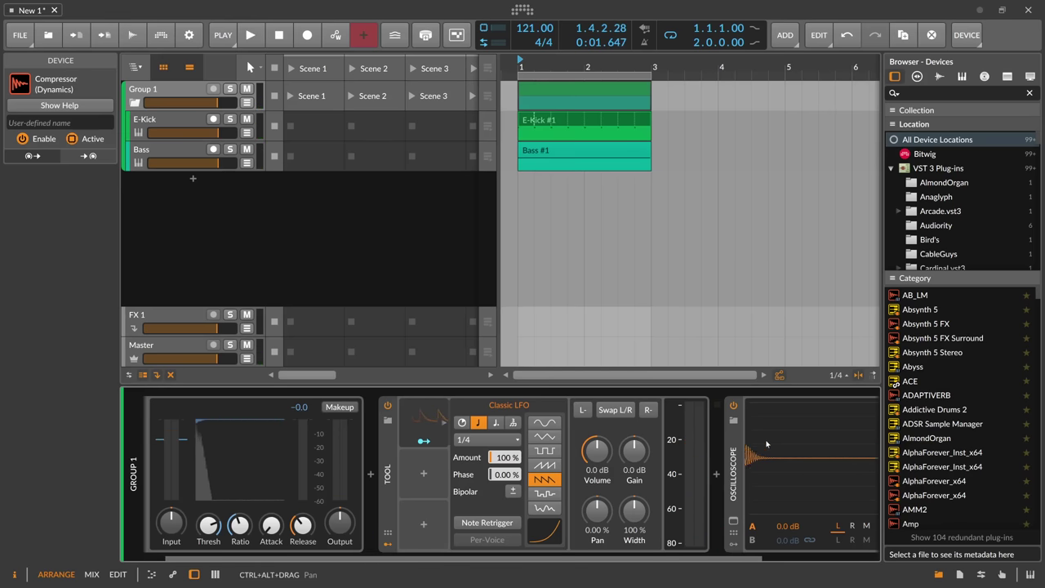
key(space)
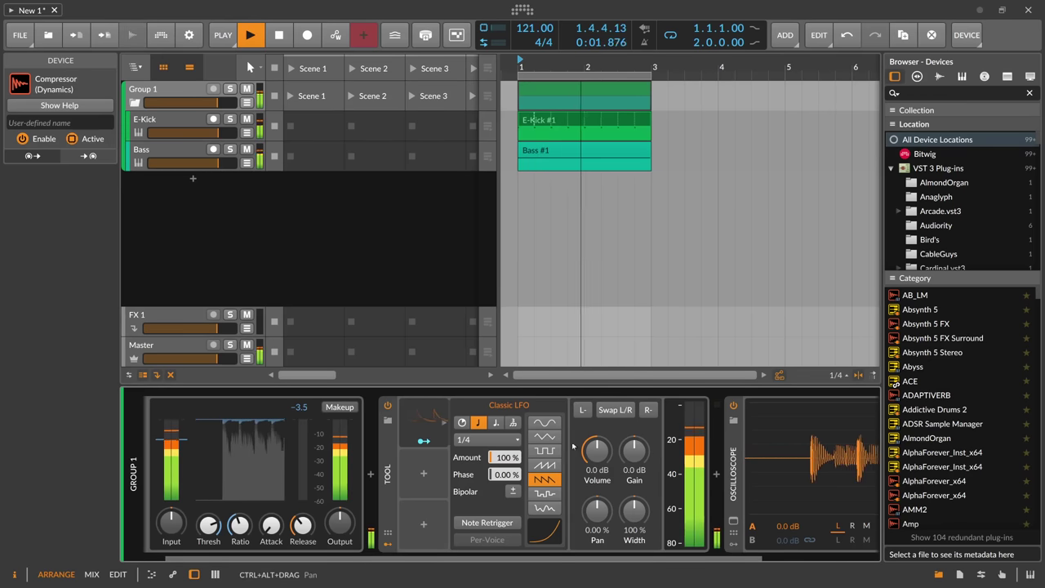
Re-enable the Compressor's makeup gain, reset its output level, and delete the Compressor from the Group 1 track.
click(335, 407)
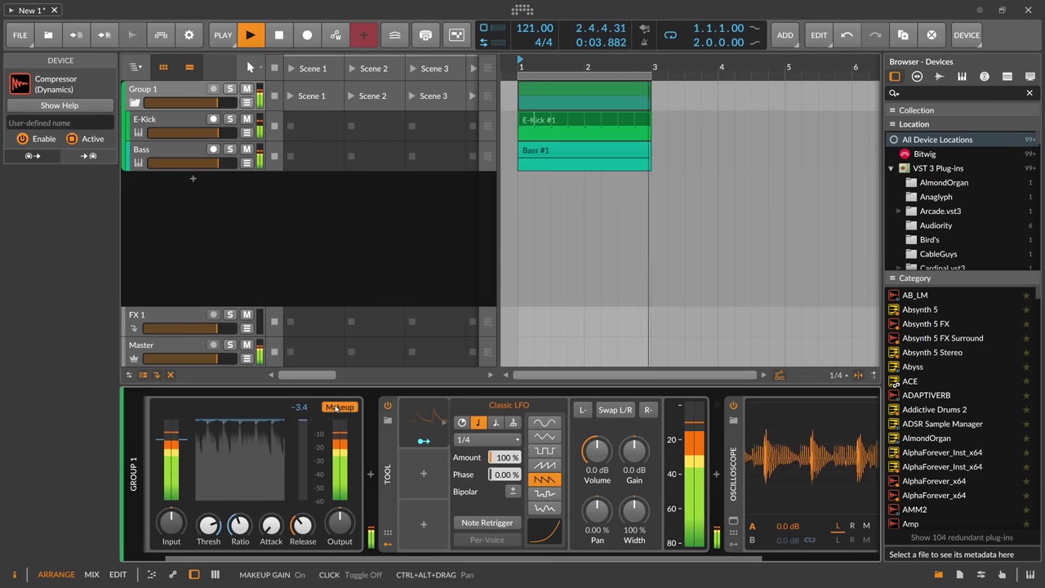
drag(348, 523, 264, 562)
double_click(349, 525)
key(space)
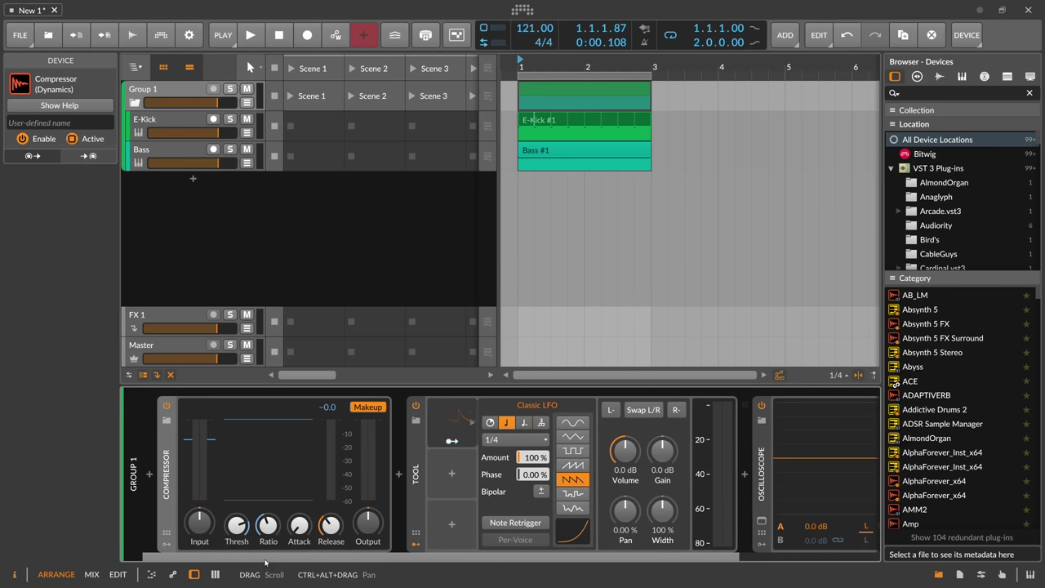
key(Delete)
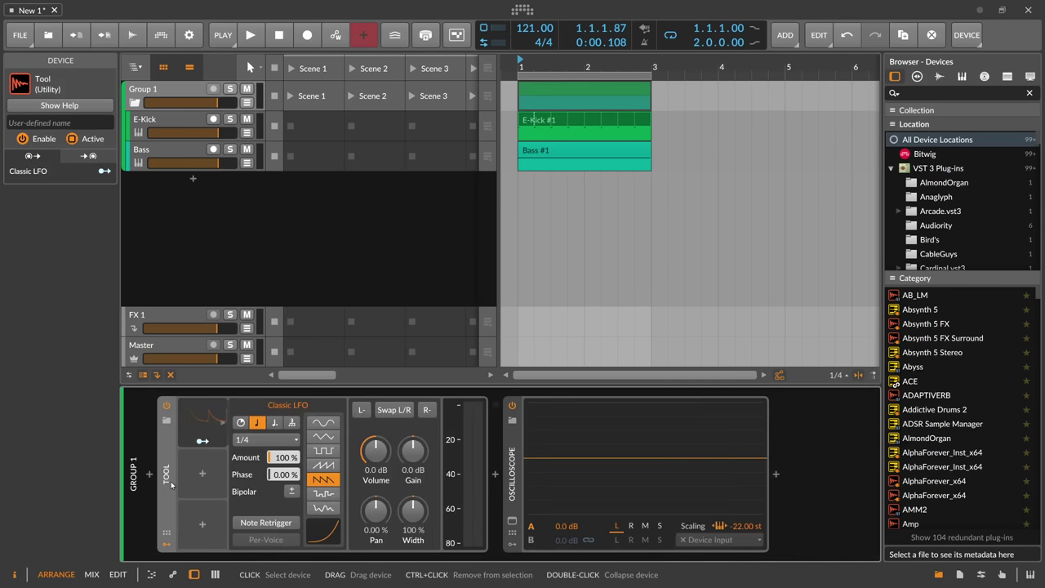
Modulate the Tool's Volume with the Classic LFO by -0.26 during playback, clearing and reapplying the modulation once.
click(203, 440)
drag(374, 449, 374, 457)
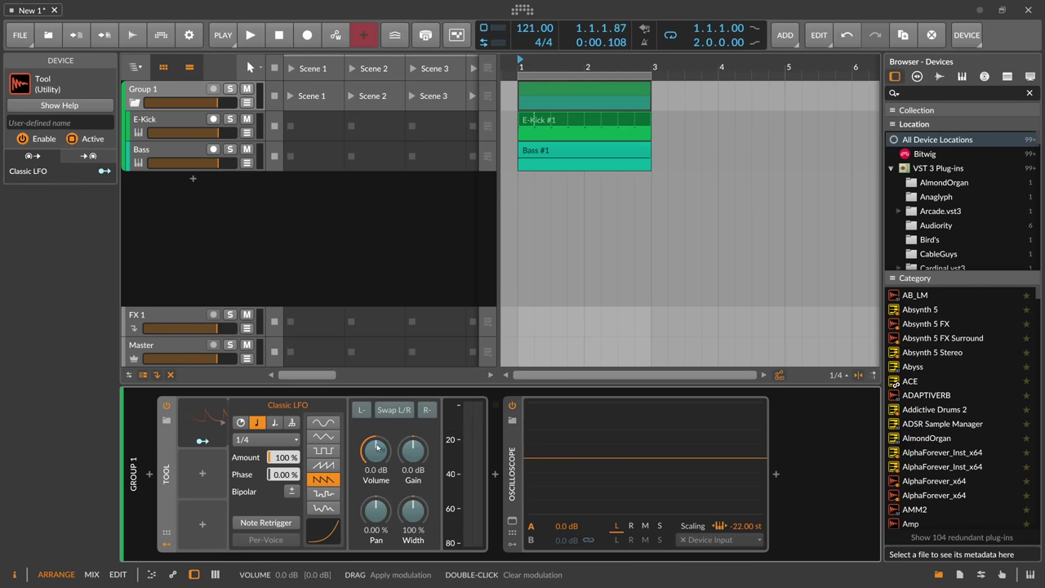
key(space)
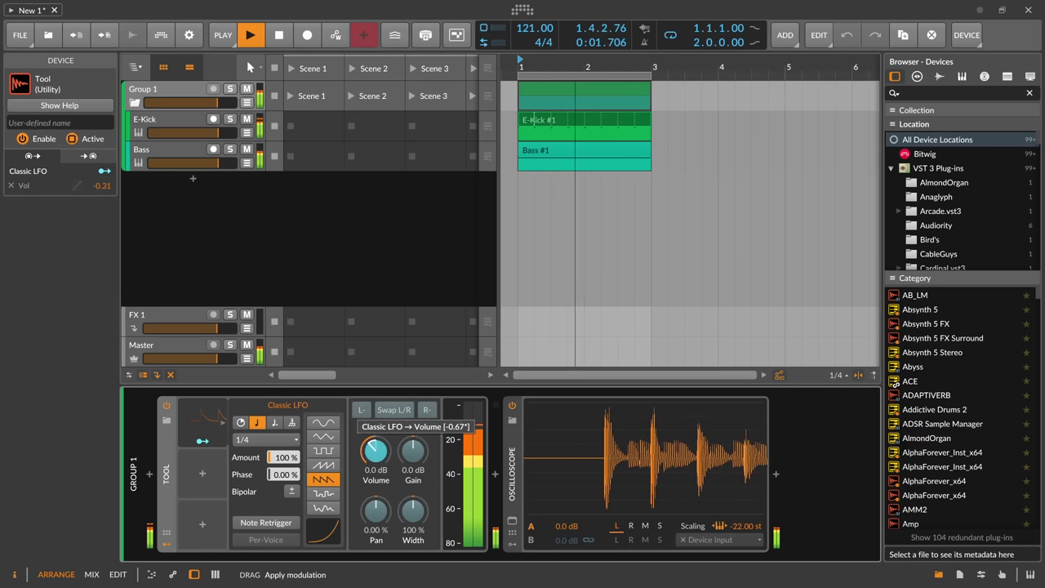
drag(375, 449, 375, 452)
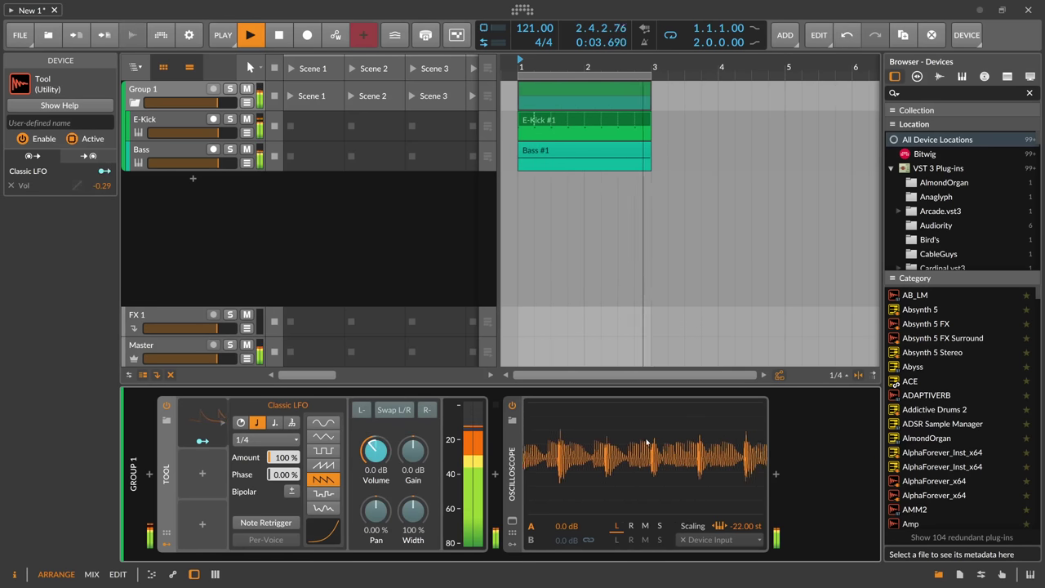
double_click(377, 457)
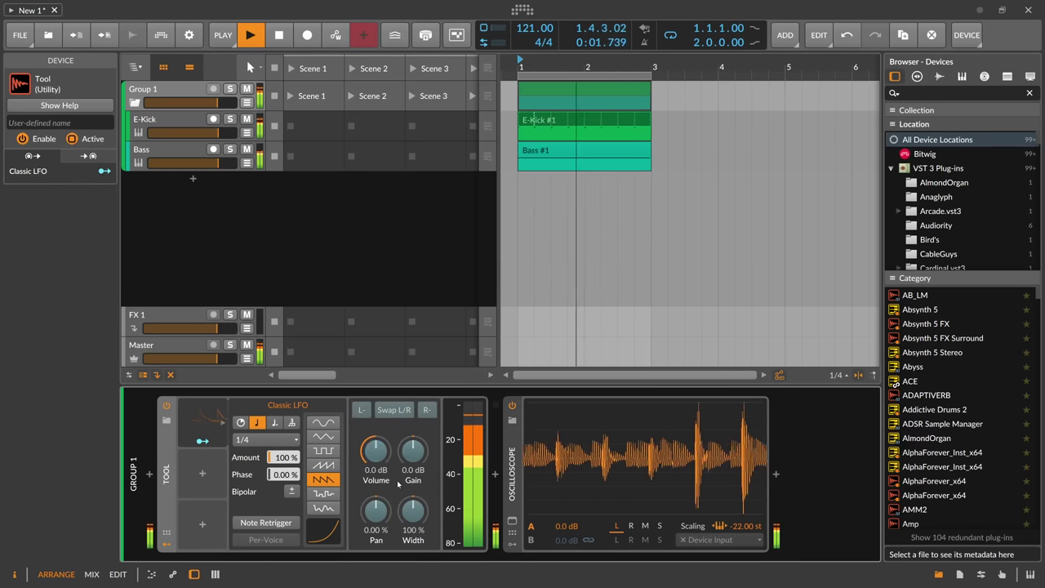
drag(377, 459, 376, 469)
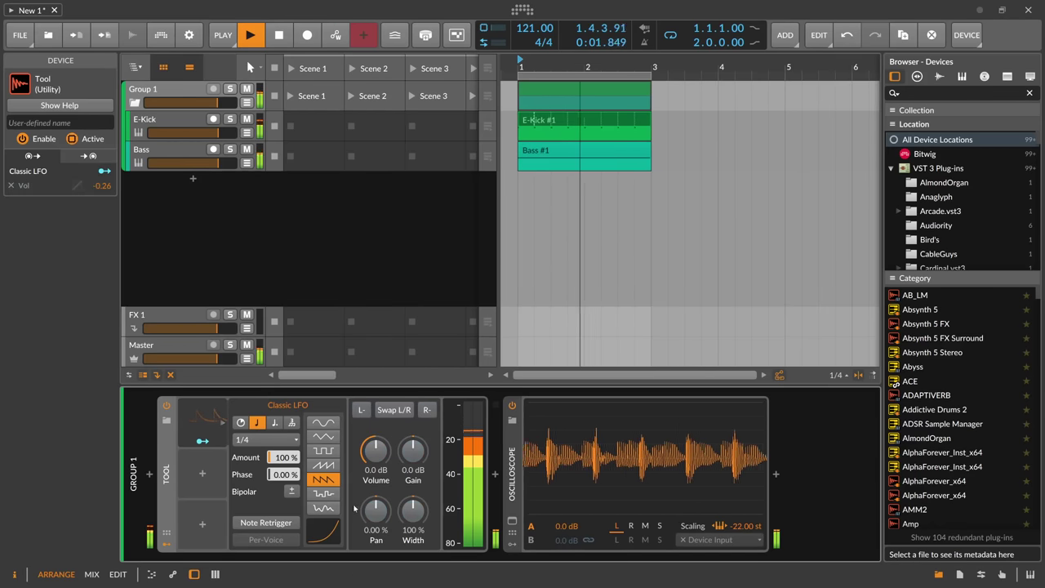
Reshape the Classic LFO's curve during playback, and try the Tool's Volume at +5.8 dB before resetting it to 0.0 dB.
drag(323, 531, 324, 481)
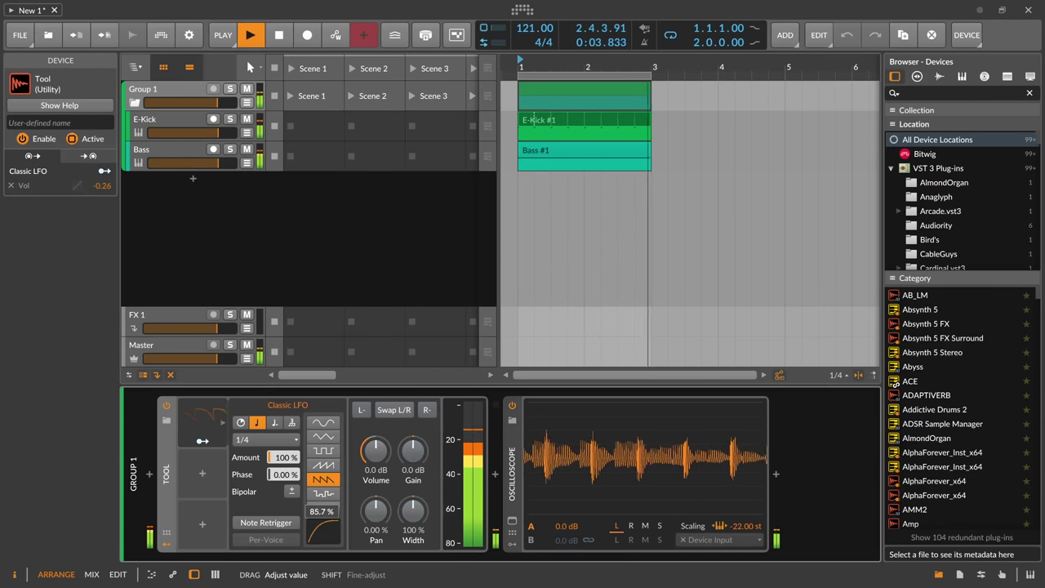
mouse_move(323, 523)
mouse_down()
mouse_move(323, 544)
mouse_move(323, 531)
mouse_up()
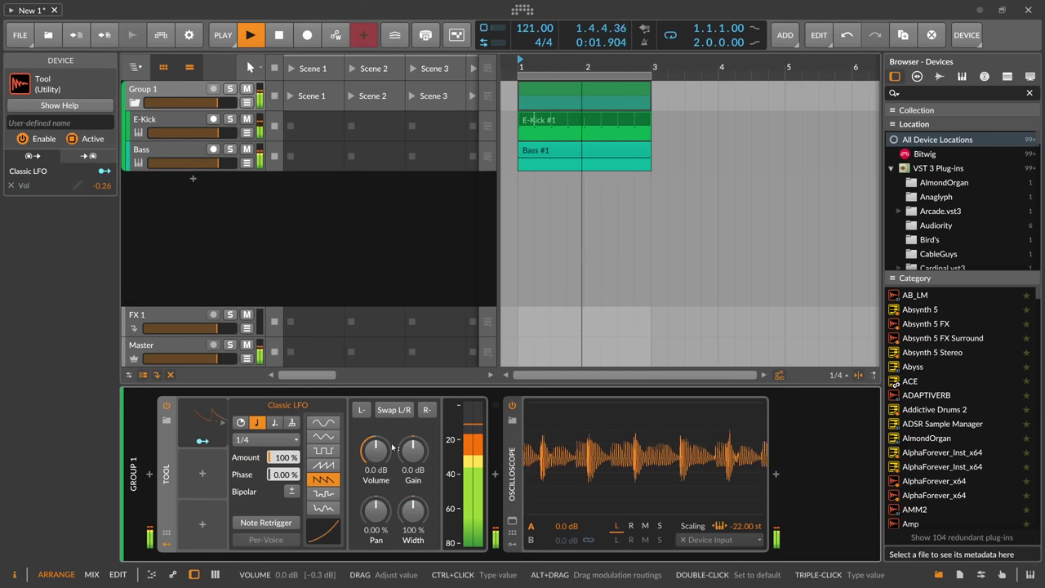
drag(376, 451, 376, 437)
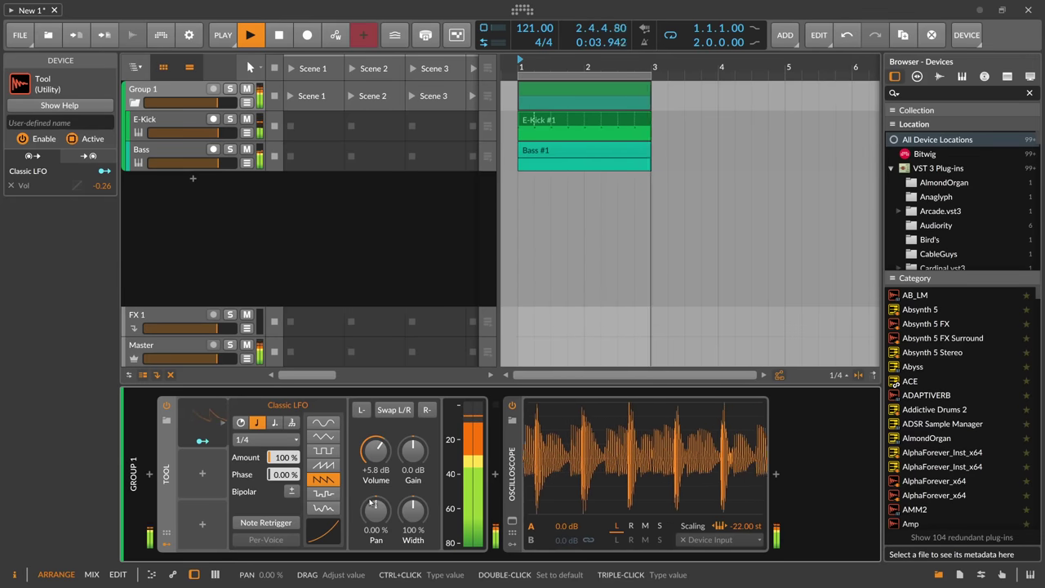
key(space)
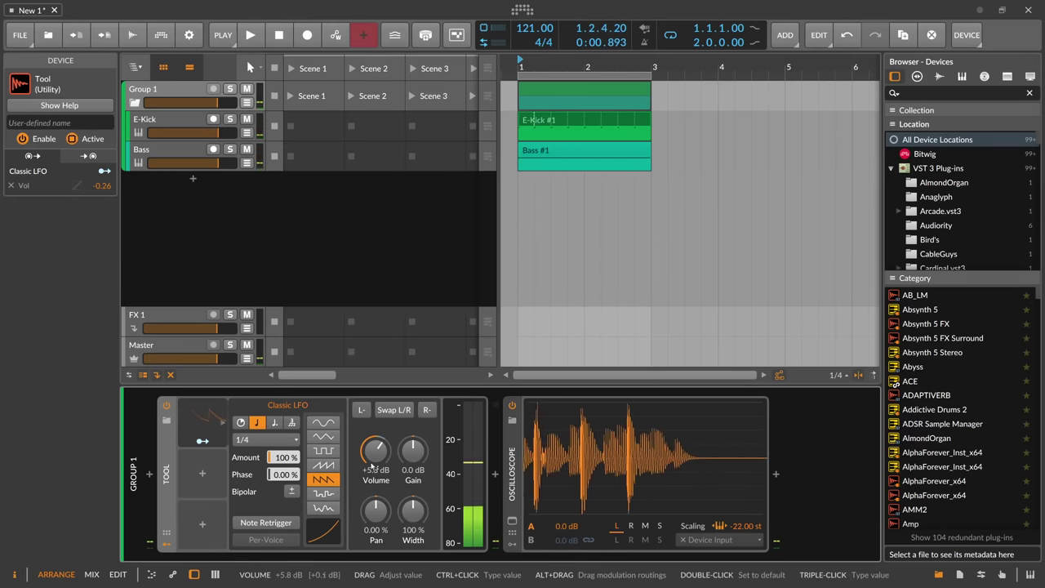
double_click(372, 464)
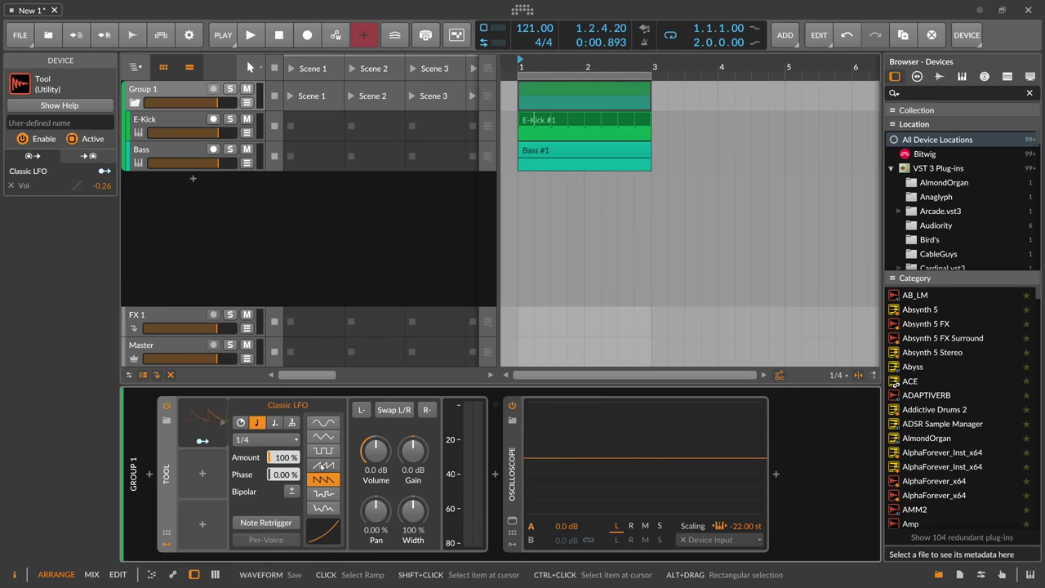
Switch the Classic LFO's waveform to Ramp and set its modulation of the Tool's Volume to 0.560.
click(324, 465)
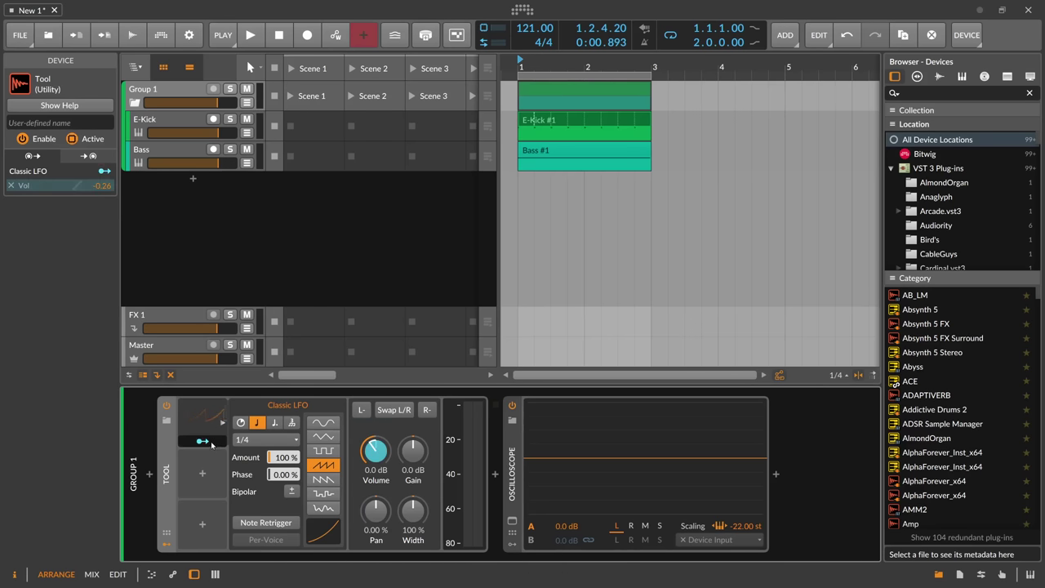
key(space)
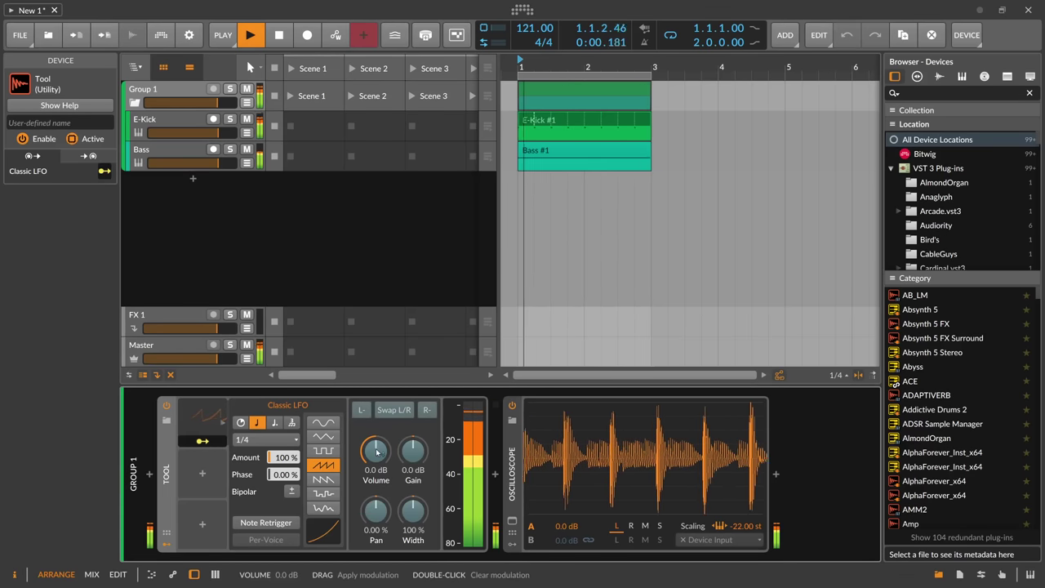
drag(377, 451, 376, 409)
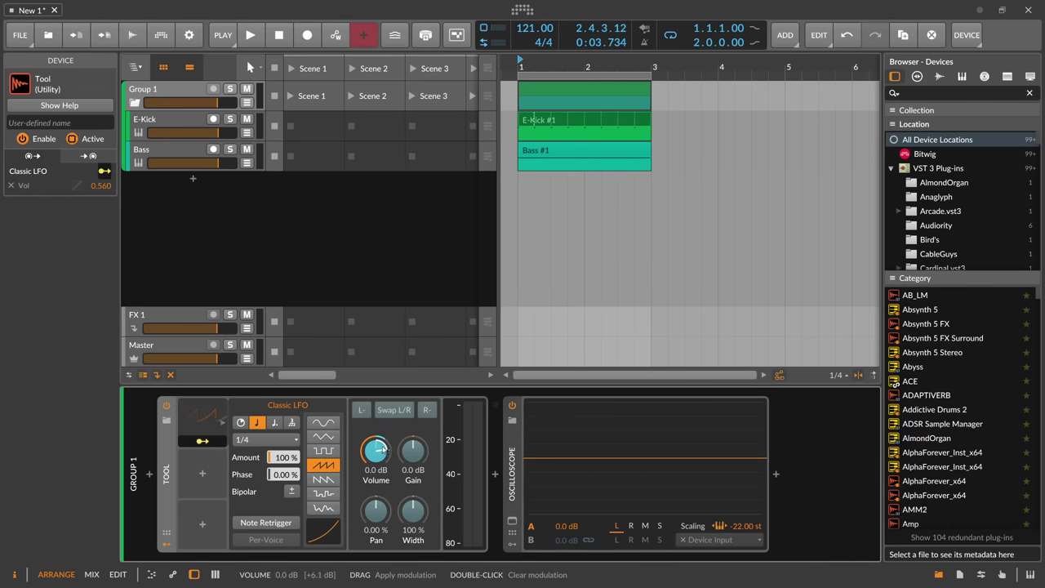
Play the group and compare the sound and waveform with the Tool device bypassed and re-enabled.
key(space)
key(space)
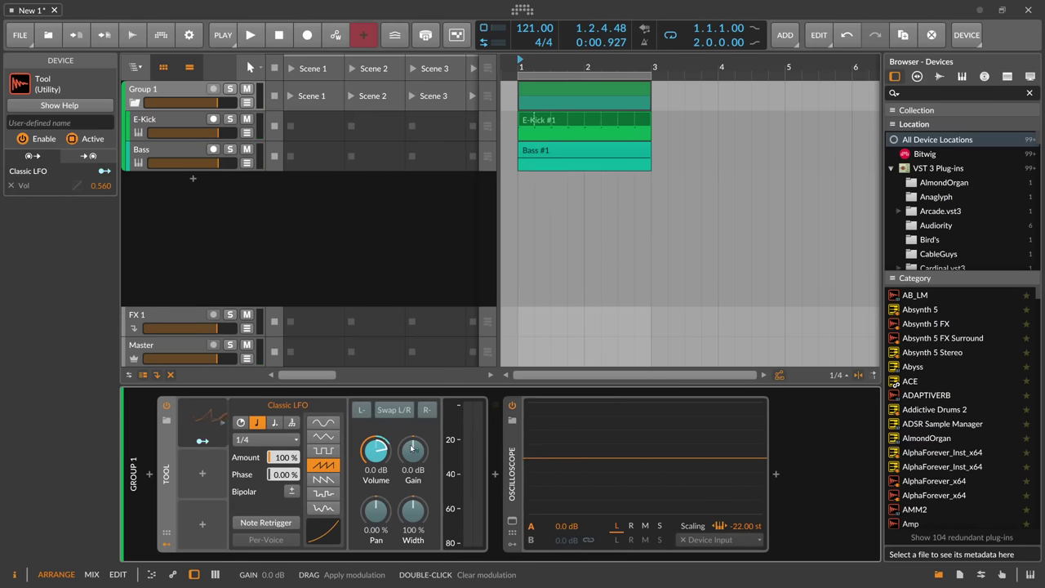
key(space)
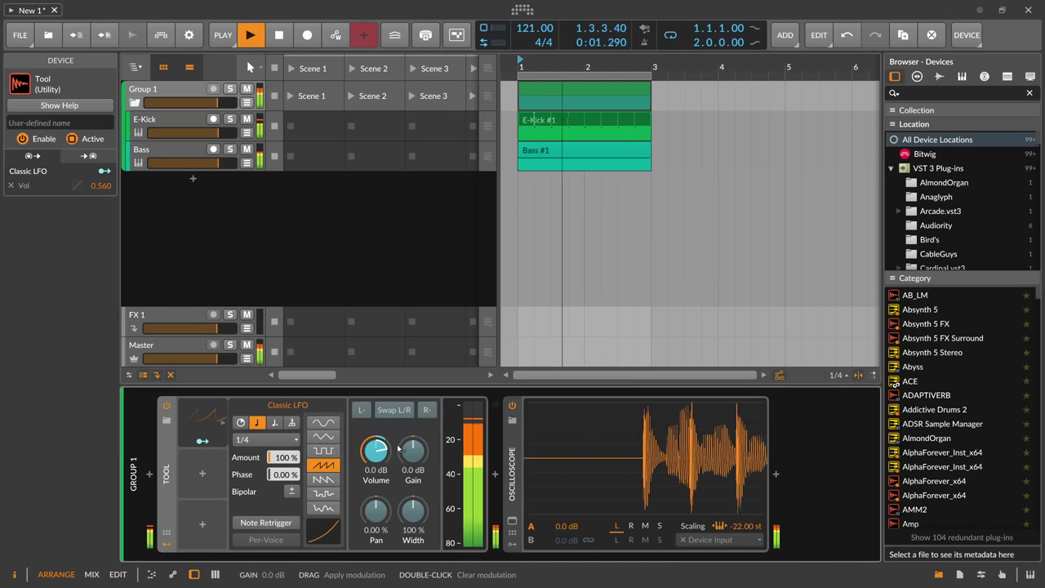
click(166, 405)
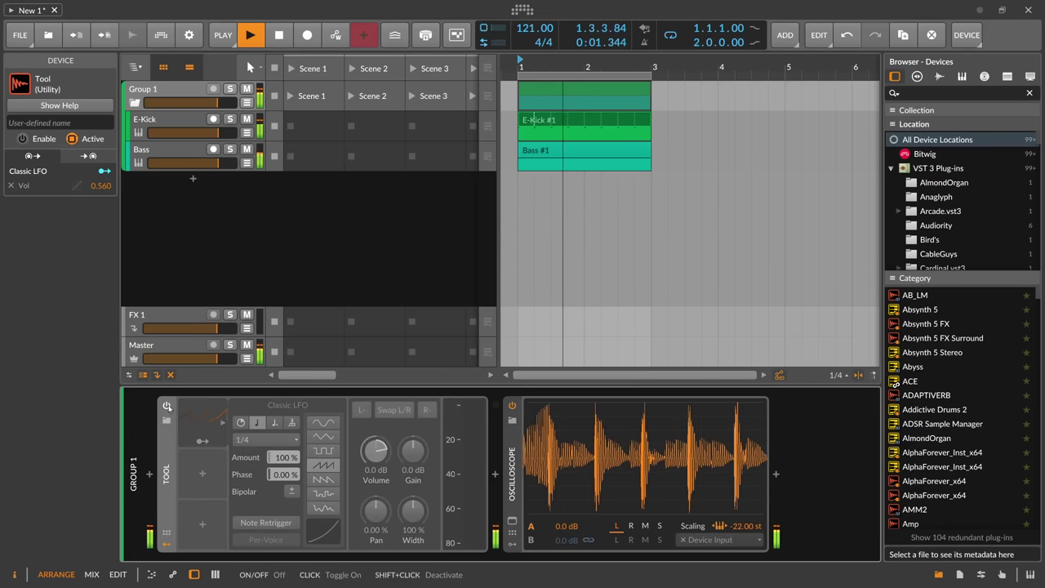
click(167, 405)
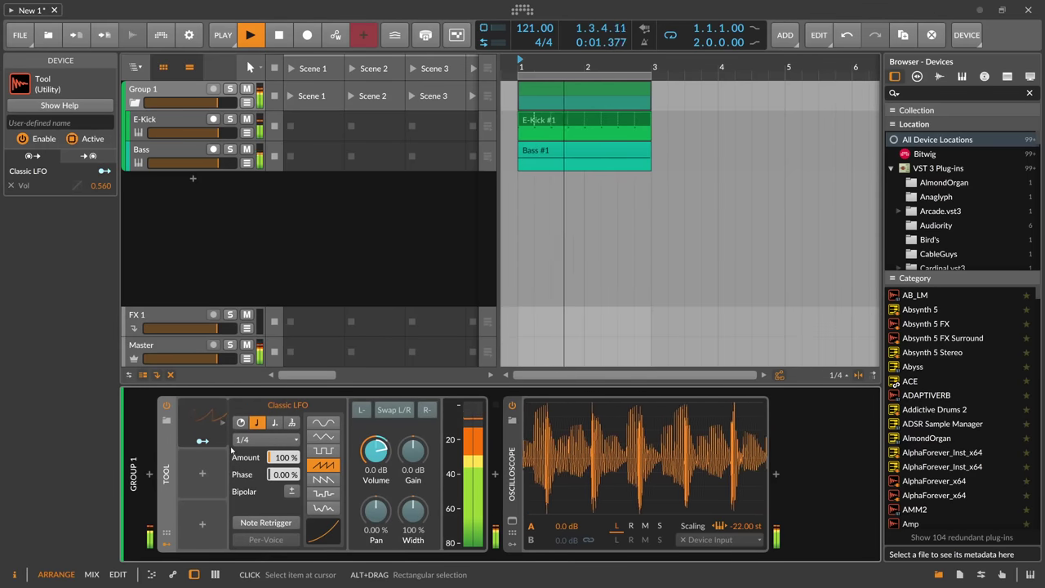
key(space)
Bend the Classic LFO's ramp curve to about 76.6% and reduce its Volume modulation to 0.263 during playback.
click(203, 441)
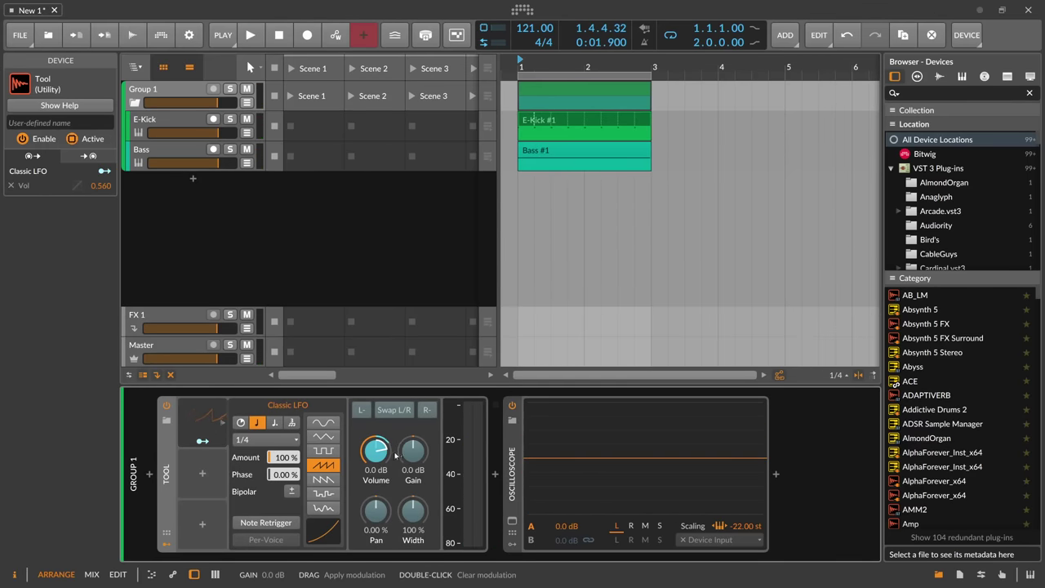
drag(323, 530, 320, 530)
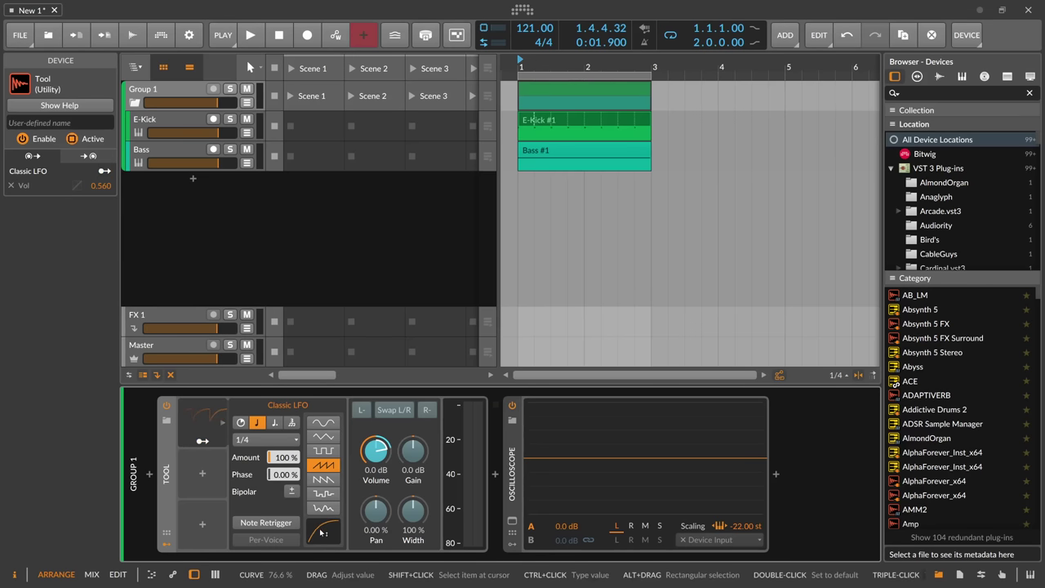
key(space)
drag(322, 532, 322, 547)
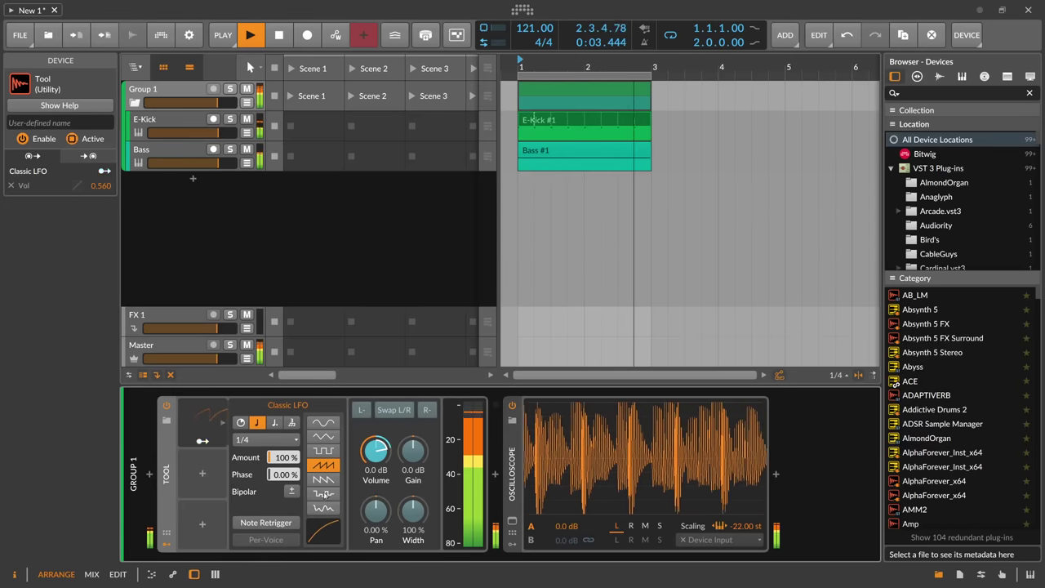
drag(375, 451, 375, 473)
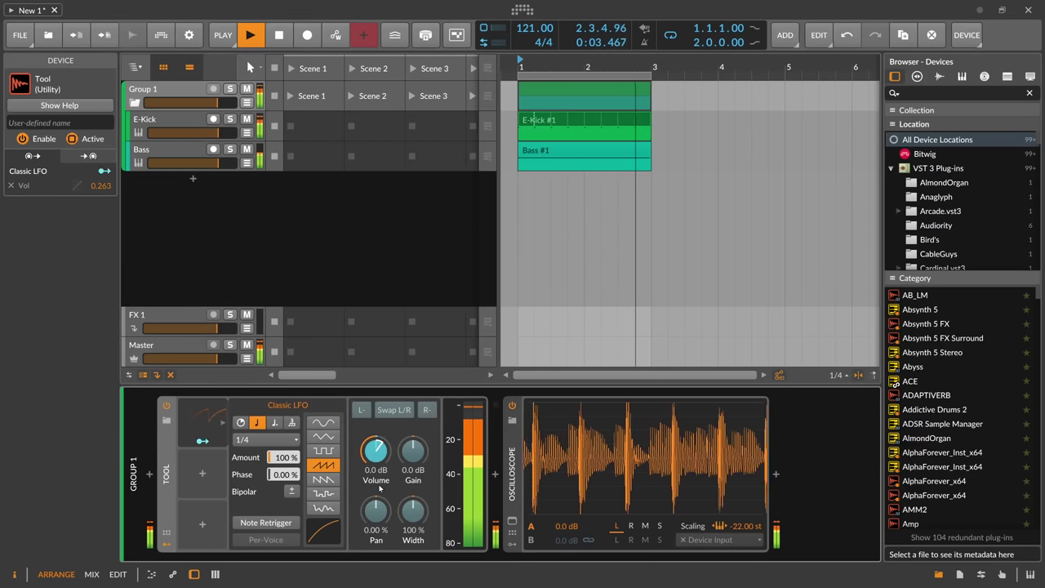
key(space)
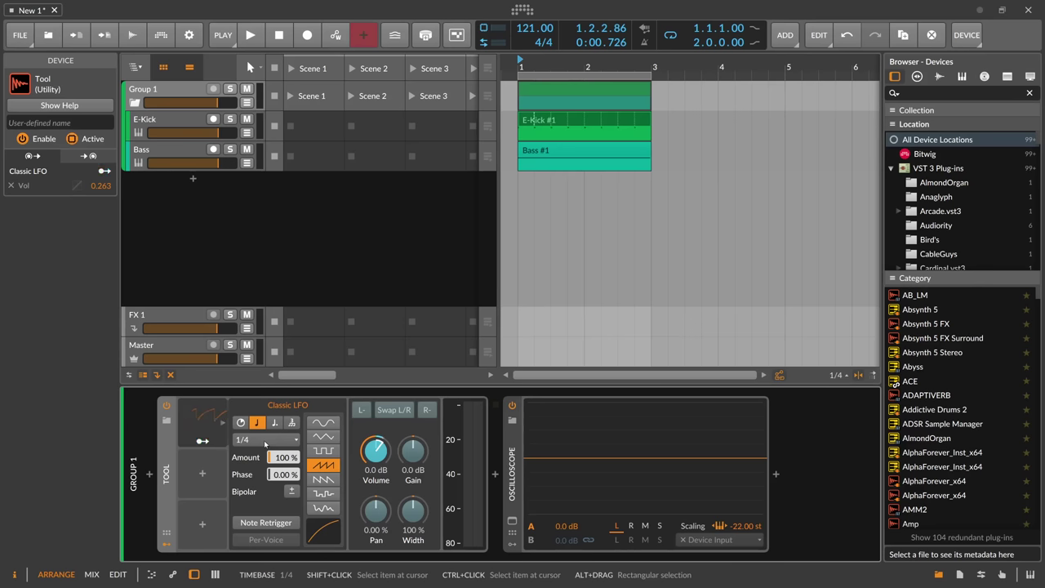
Delete the Tool device and the Oscilloscope from the Group 1 track.
click(209, 434)
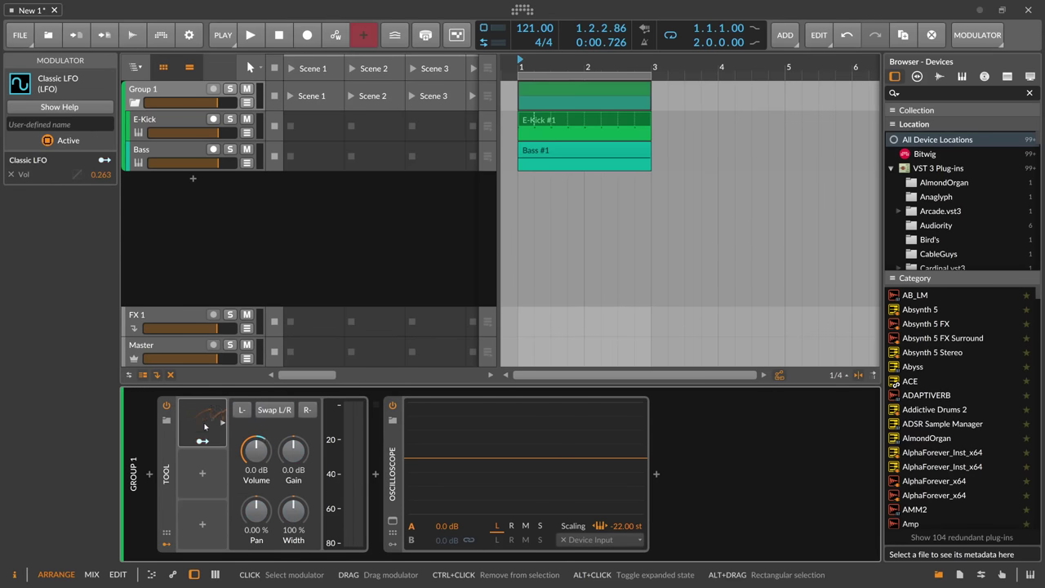
click(204, 422)
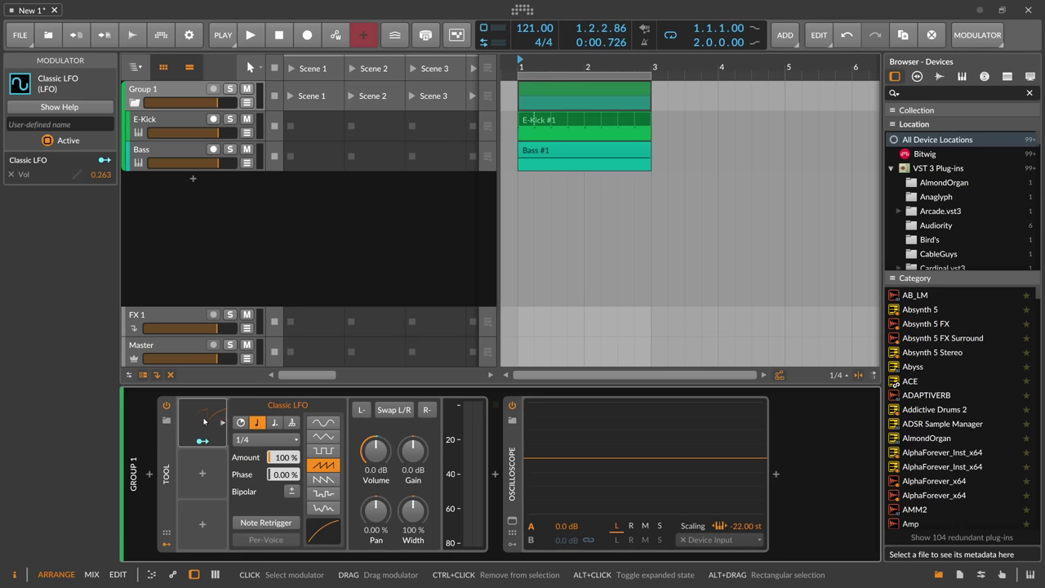
click(204, 422)
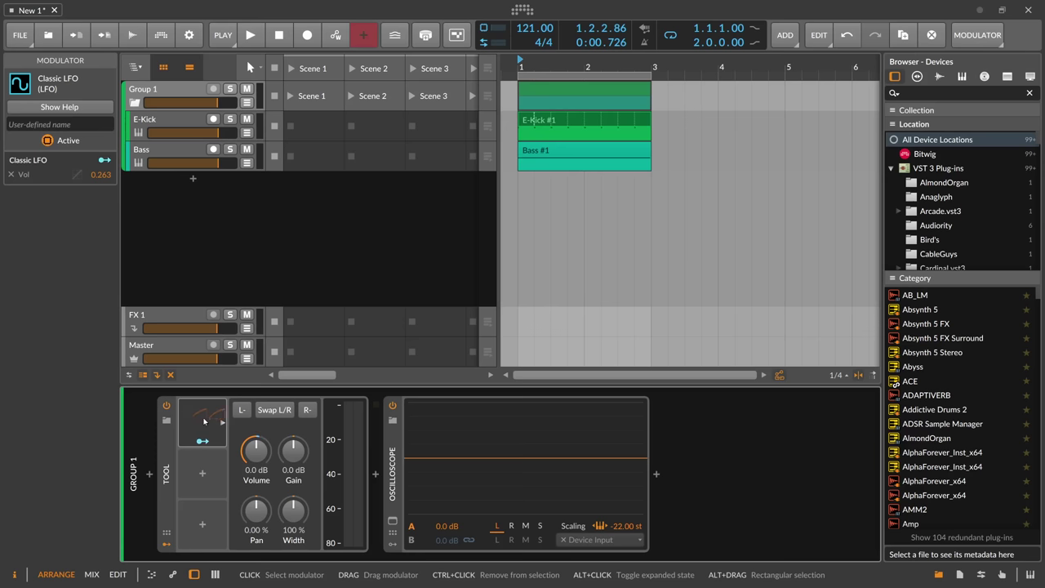
click(166, 446)
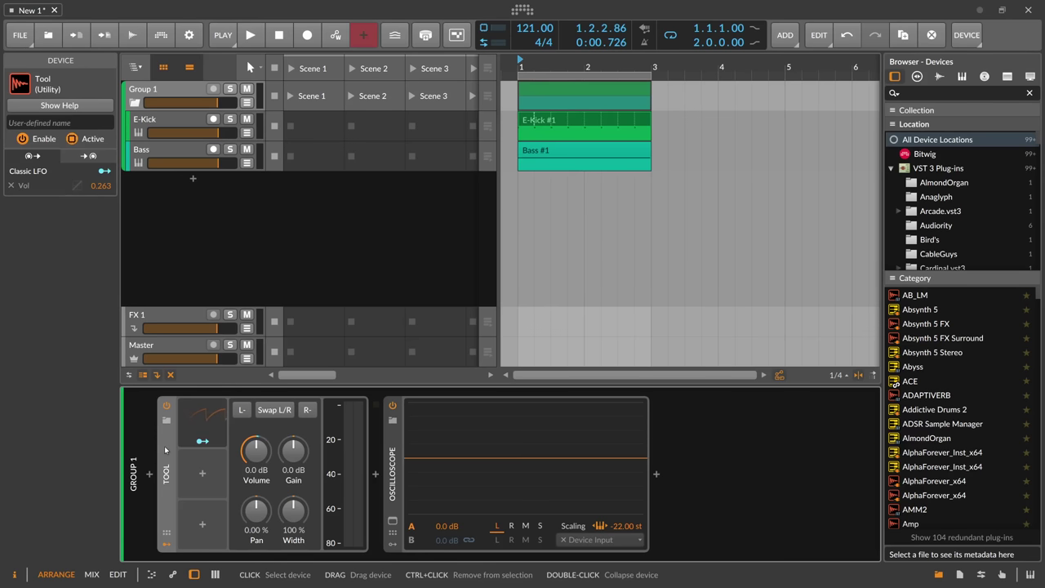
key(Delete)
key(Delete)
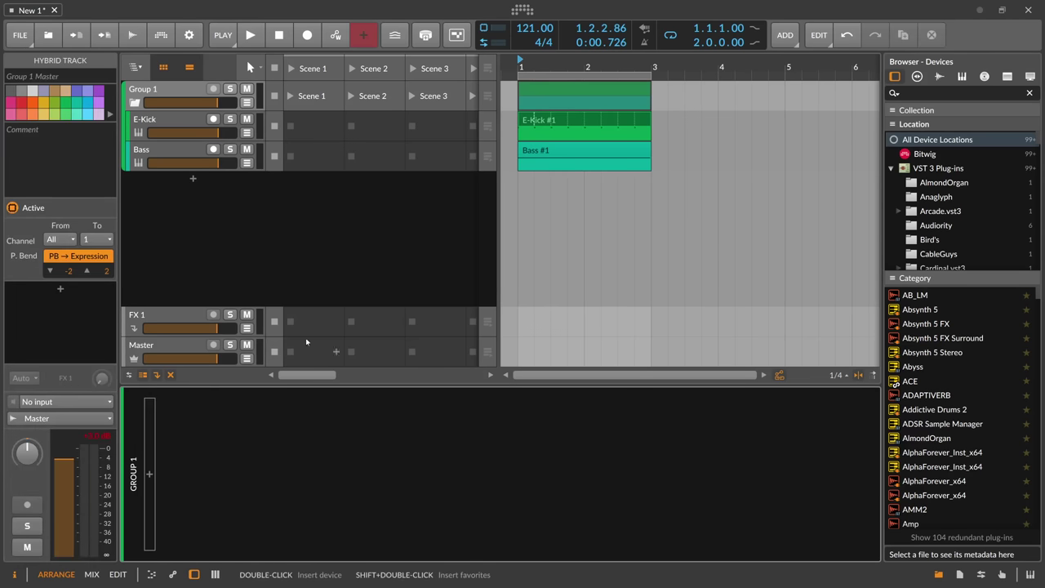
Insert an FX Grid device after the Polysynth on the Bass track and open its patch editor.
click(183, 156)
scroll(578, 563, right, 2)
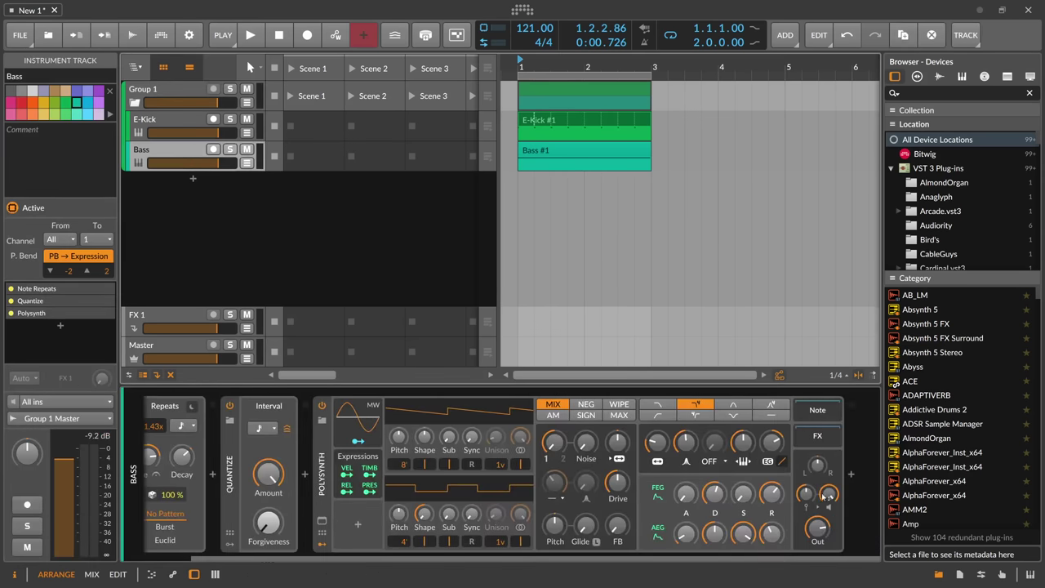
click(852, 477)
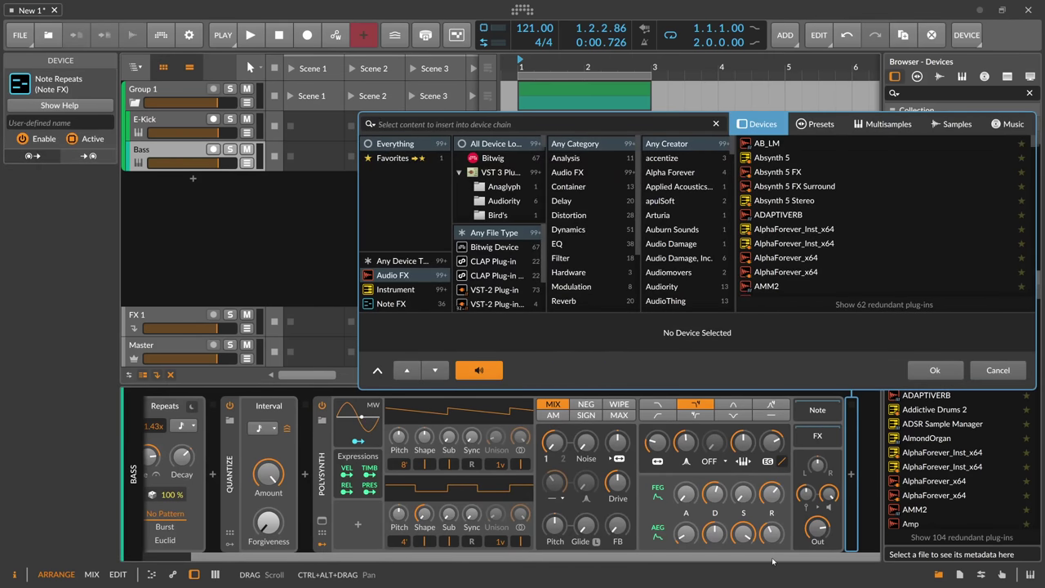
text(fx)
key(Down)
key(Return)
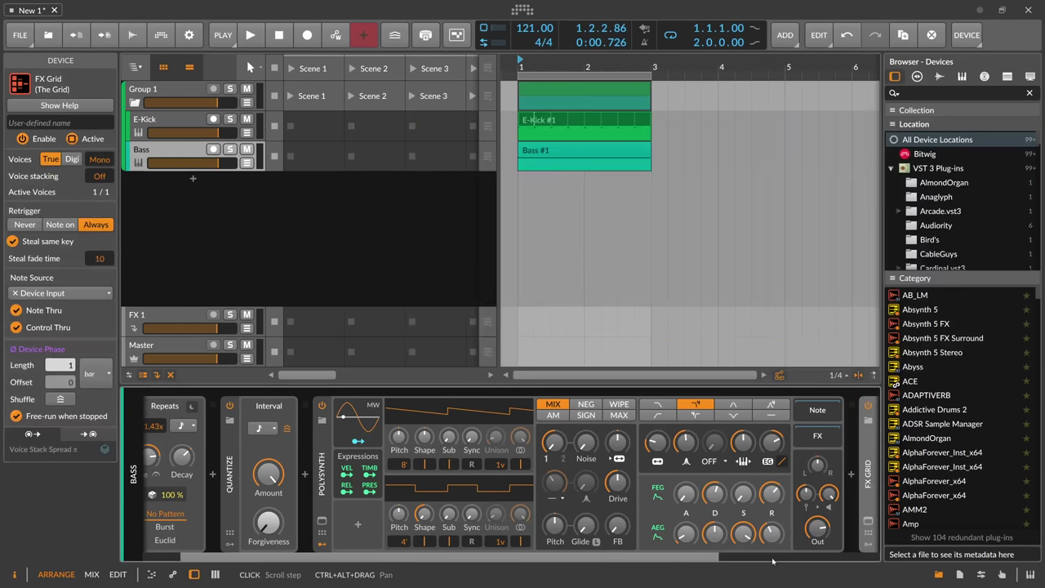
click(751, 453)
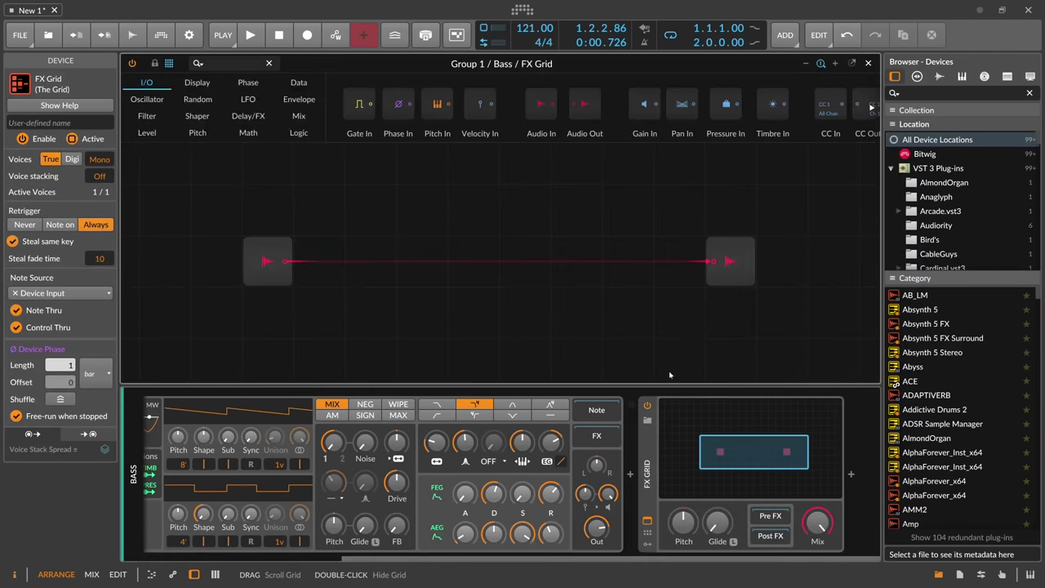
Insert a Multiply module into the audio path directly before the FX Grid's audio output.
click(249, 62)
text(multi)
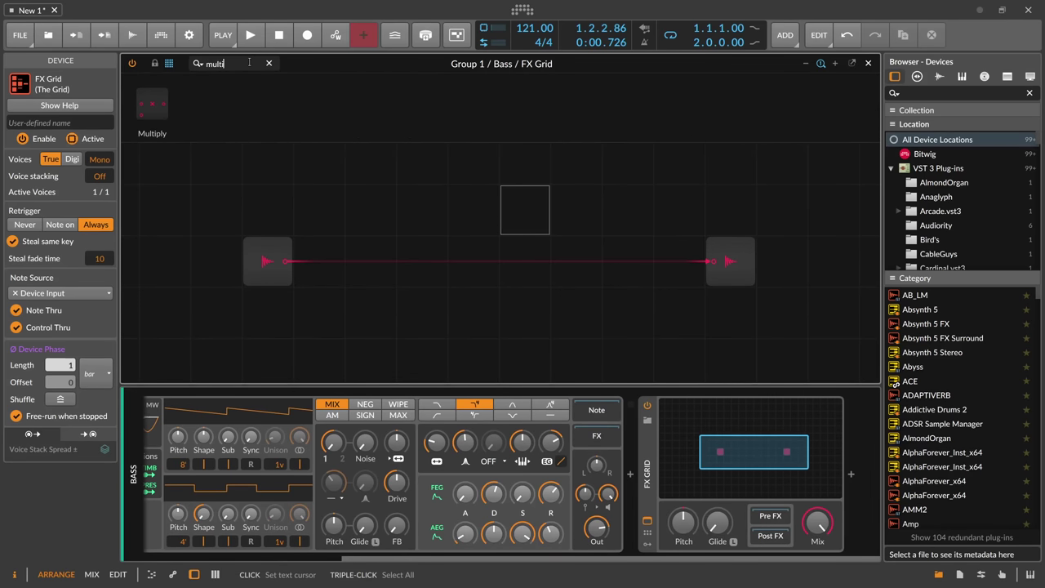
drag(152, 104, 679, 256)
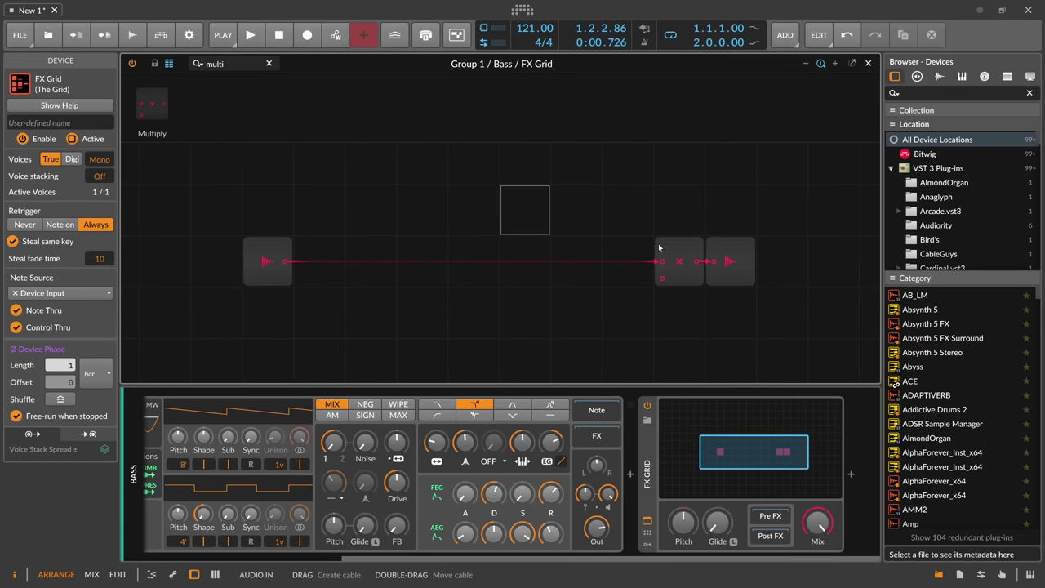
Add a Constant module with value 1.00 connected to the Multiply module's second input.
double_click(230, 63)
text(con)
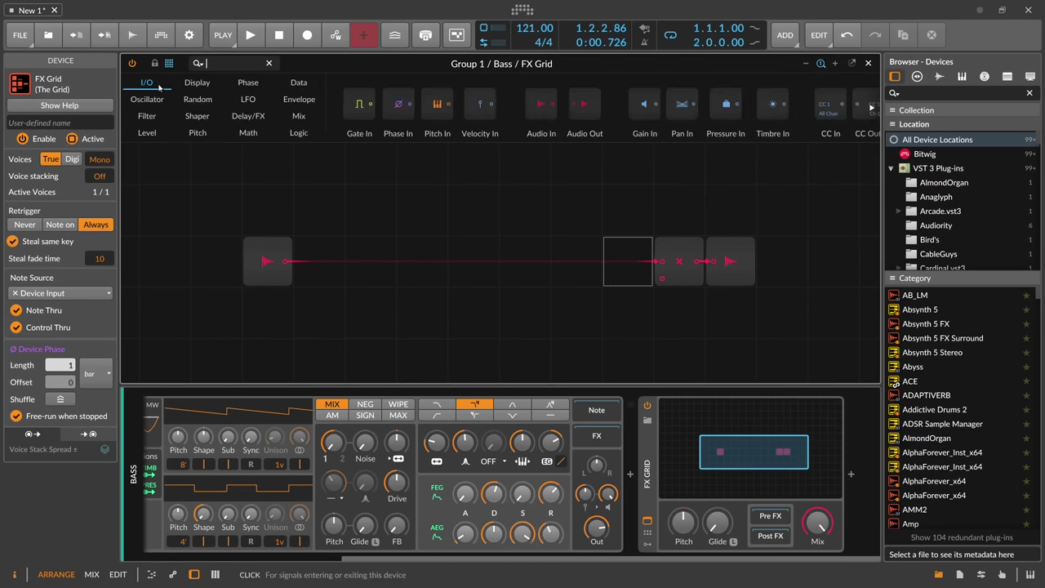
mouse_move(154, 104)
mouse_down()
mouse_move(268, 161)
mouse_move(620, 263)
mouse_move(619, 312)
mouse_move(661, 278)
mouse_up()
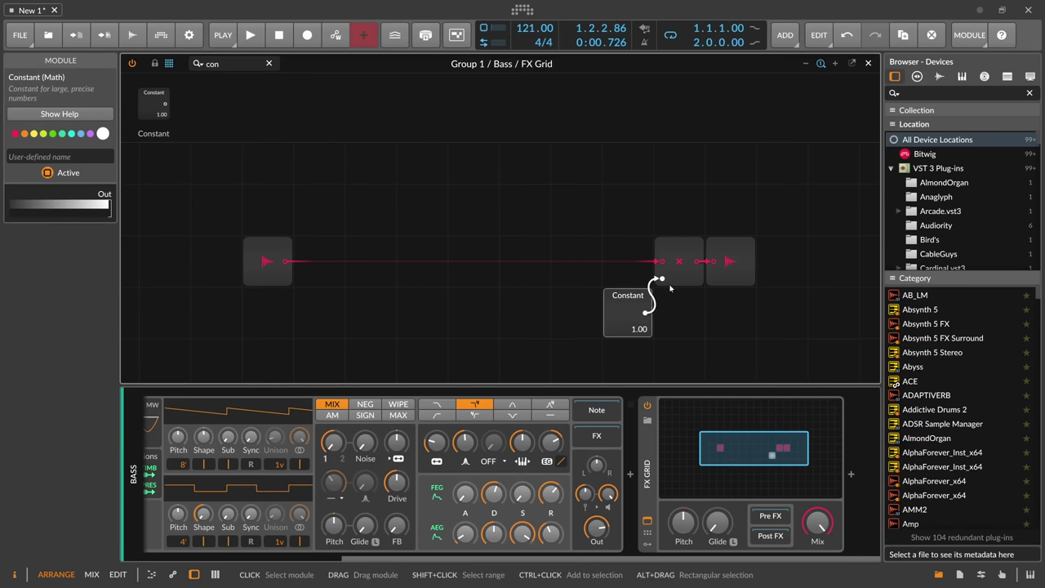
click(647, 471)
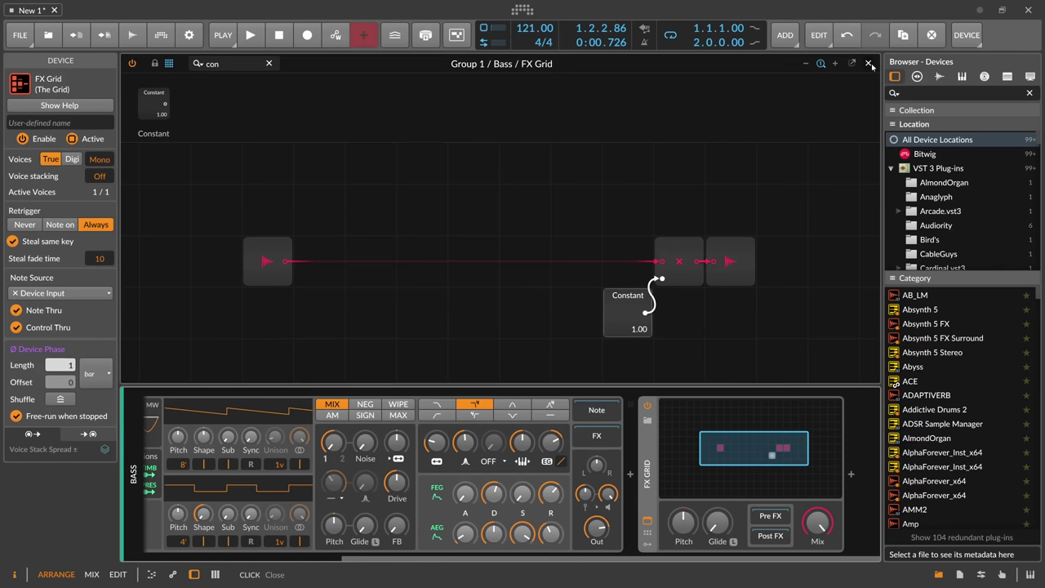
click(868, 63)
click(707, 433)
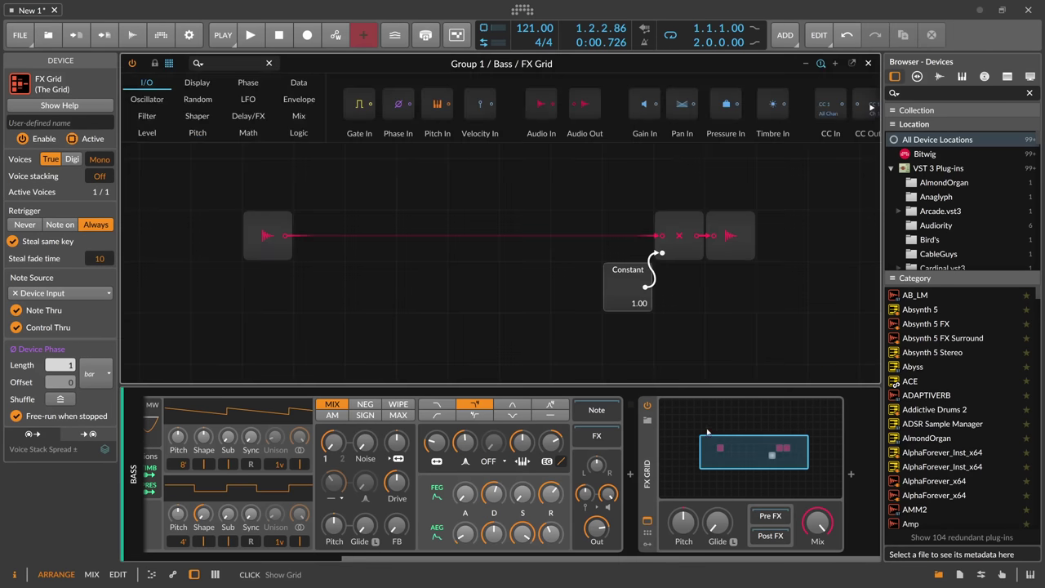
Play the bass while setting the Constant to 0 and back to 1, and delete the Constant module.
key(space)
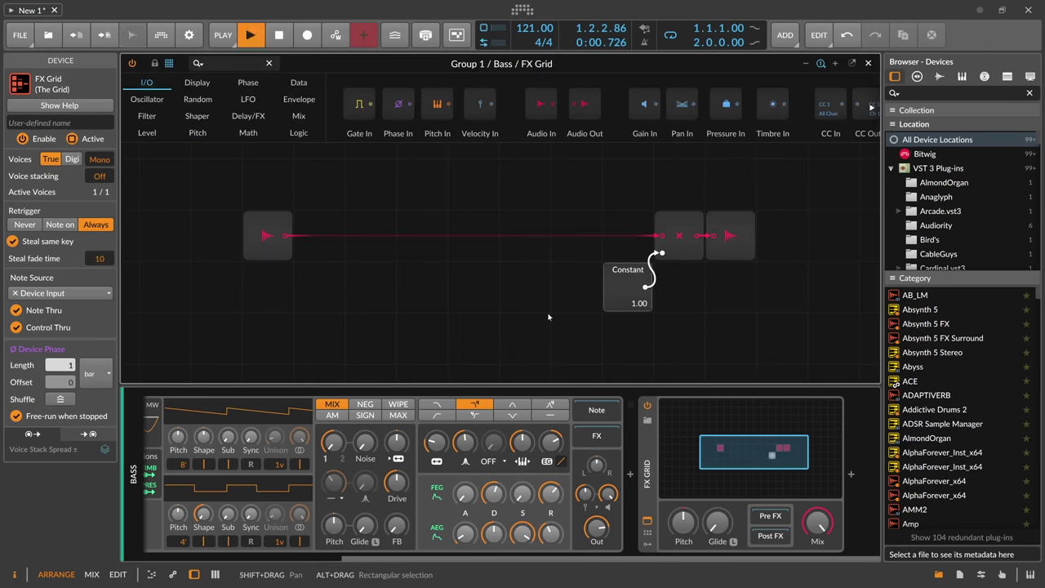
double_click(638, 303)
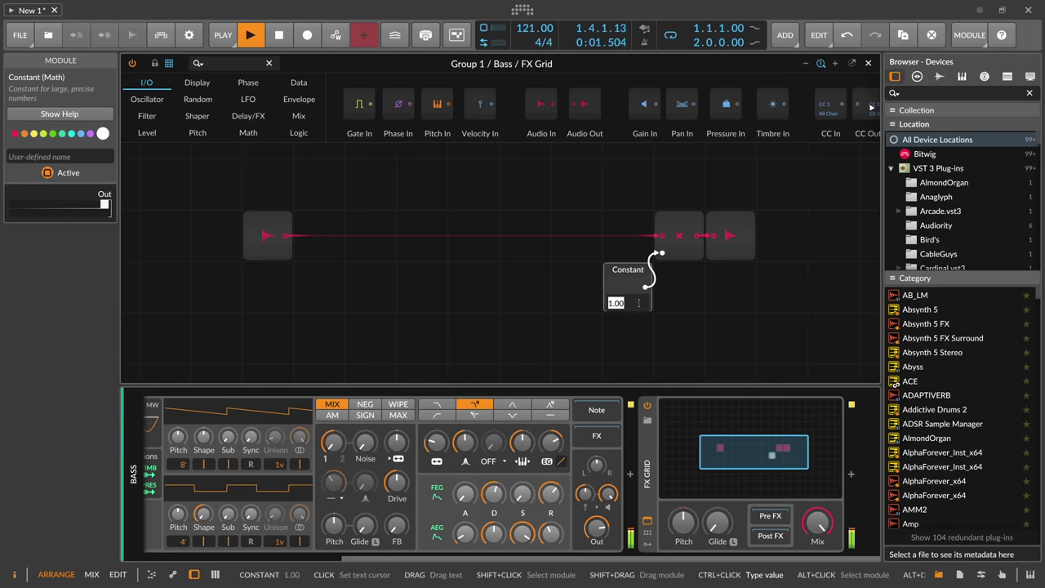
text(0)
key(Return)
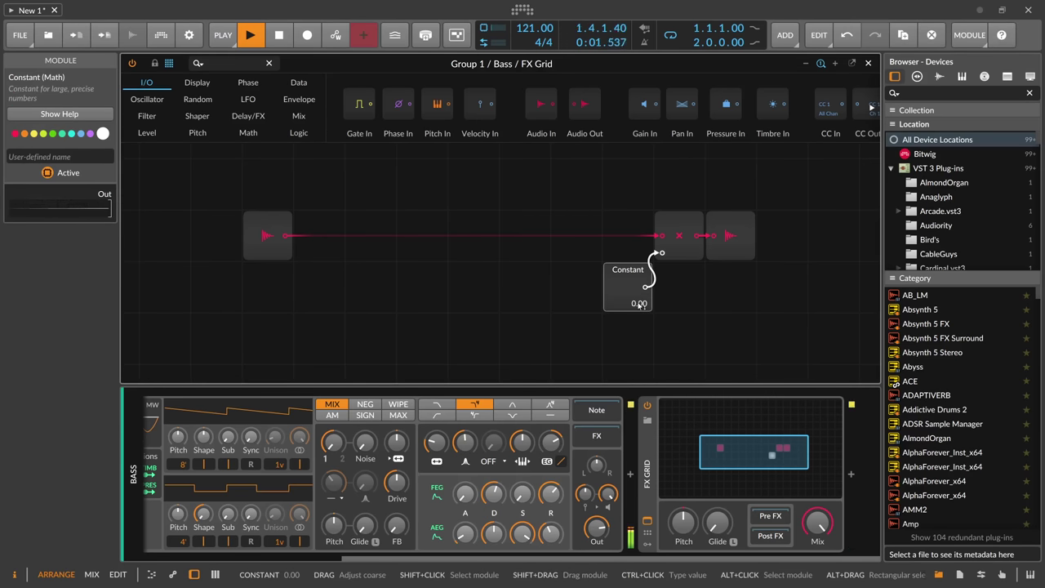
double_click(638, 303)
text(1)
key(Return)
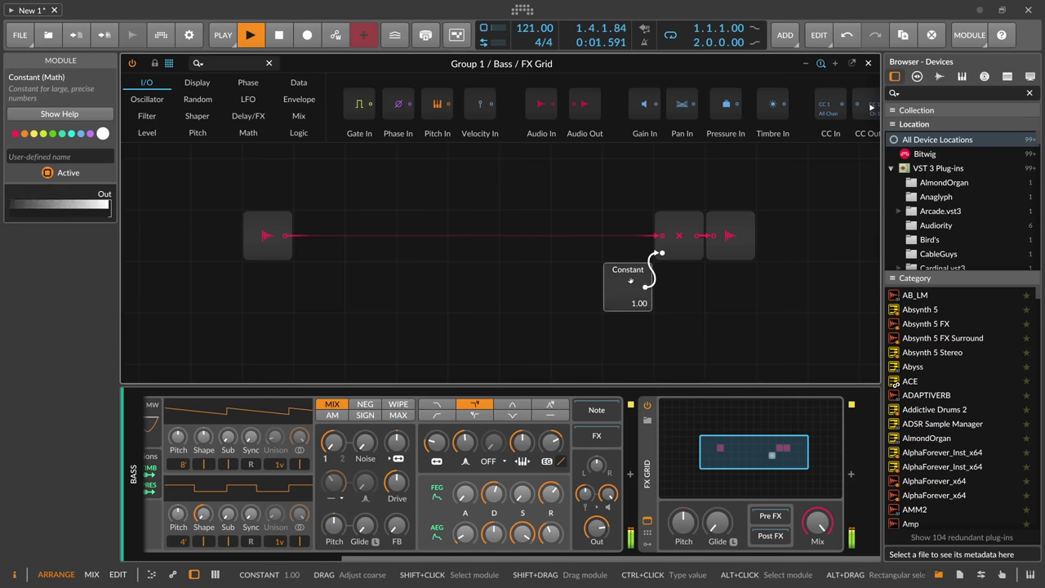
key(Delete)
Add an AD envelope module to the grid below the audio cable.
click(422, 185)
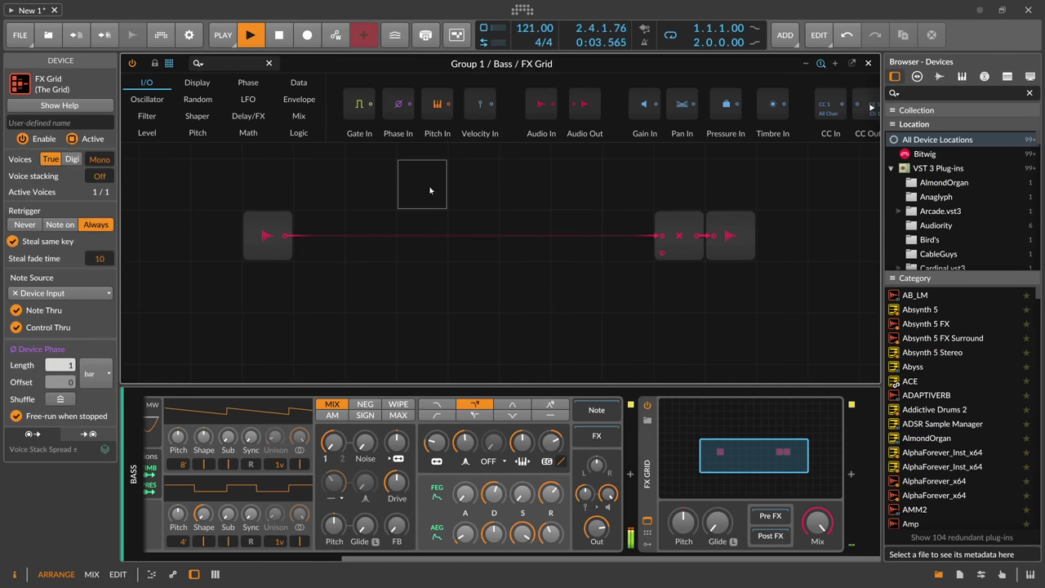
text(ad)
drag(173, 100, 458, 356)
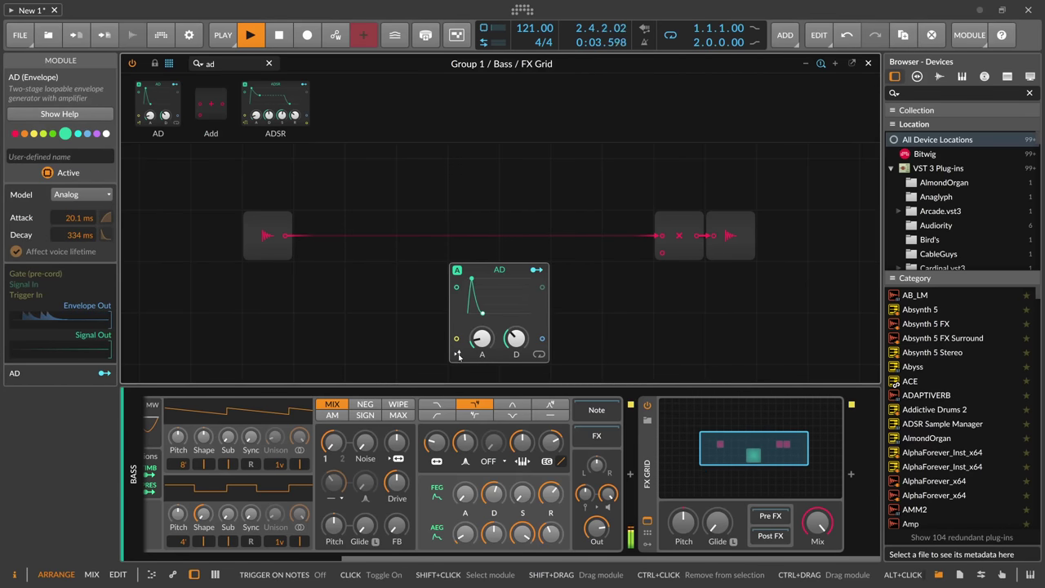
drag(415, 326, 450, 317)
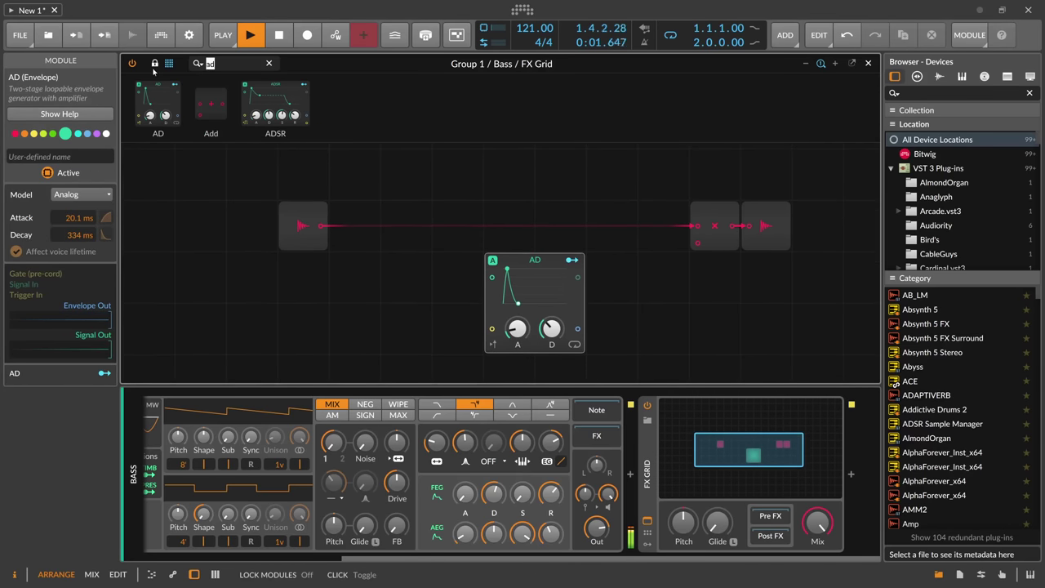
Add a Triggers module with N = 4 feeding the AD envelope's trigger input.
key(BackSpace)
key(BackSpace)
text(trigger)
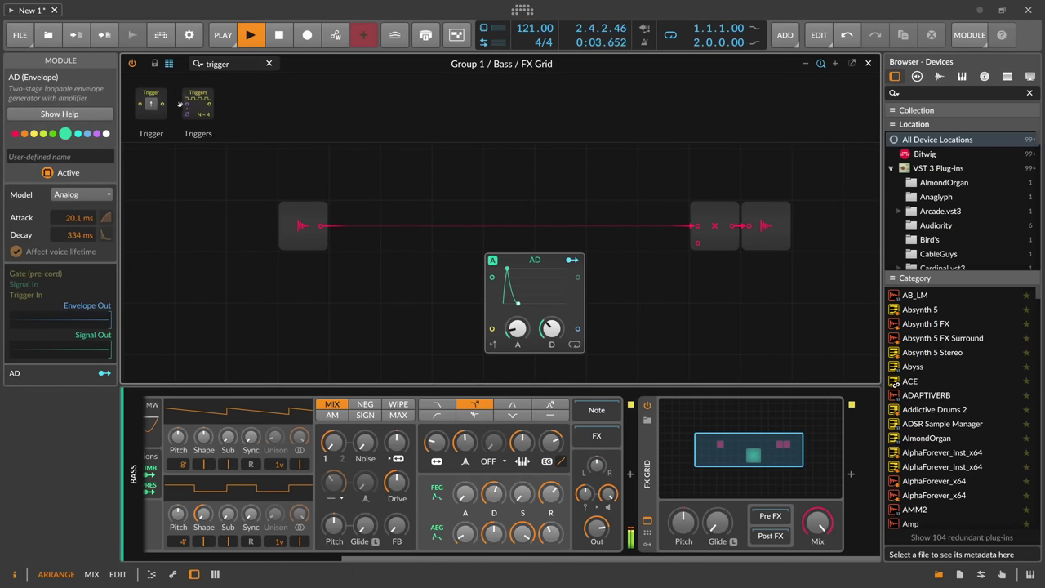
drag(198, 104, 492, 329)
drag(420, 318, 472, 325)
Set the AD envelope's attack to 0.00 ms and its decay to 302 ms, and restart playback.
key(space)
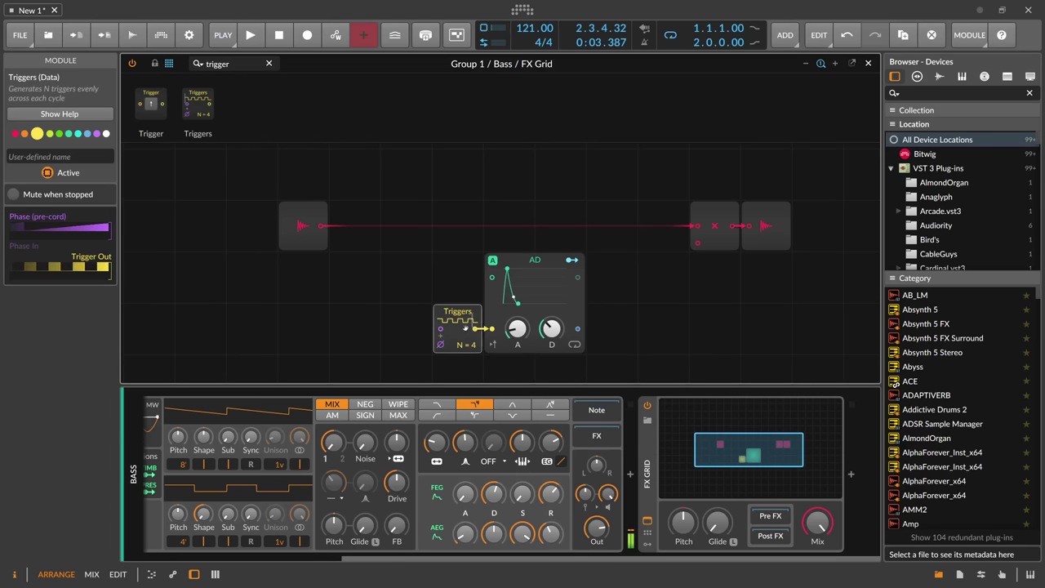
click(512, 308)
drag(551, 327, 551, 332)
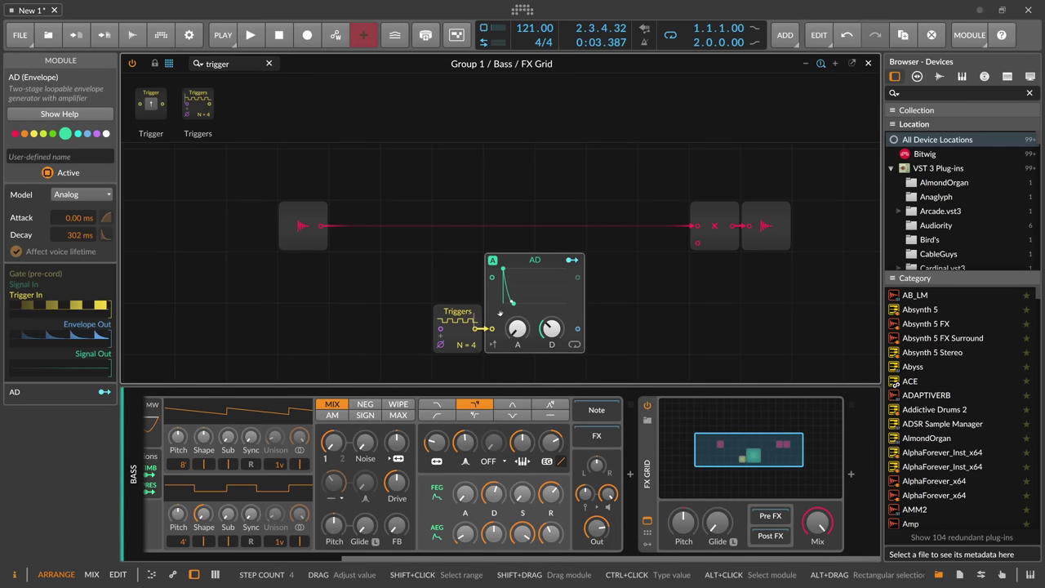
key(space)
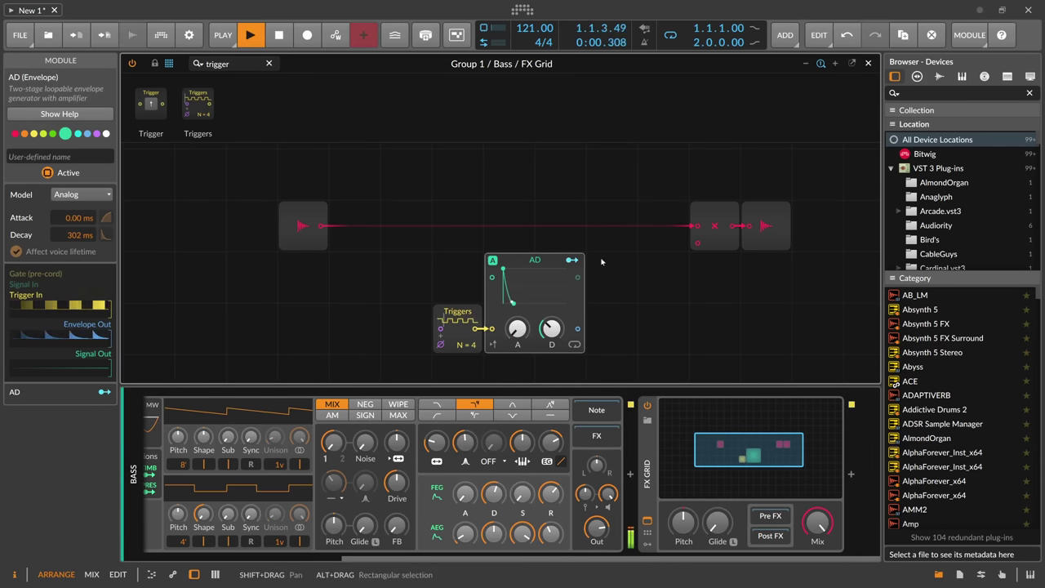
Add a Subtract module beside the AD envelope, below the Multiply module.
click(217, 63)
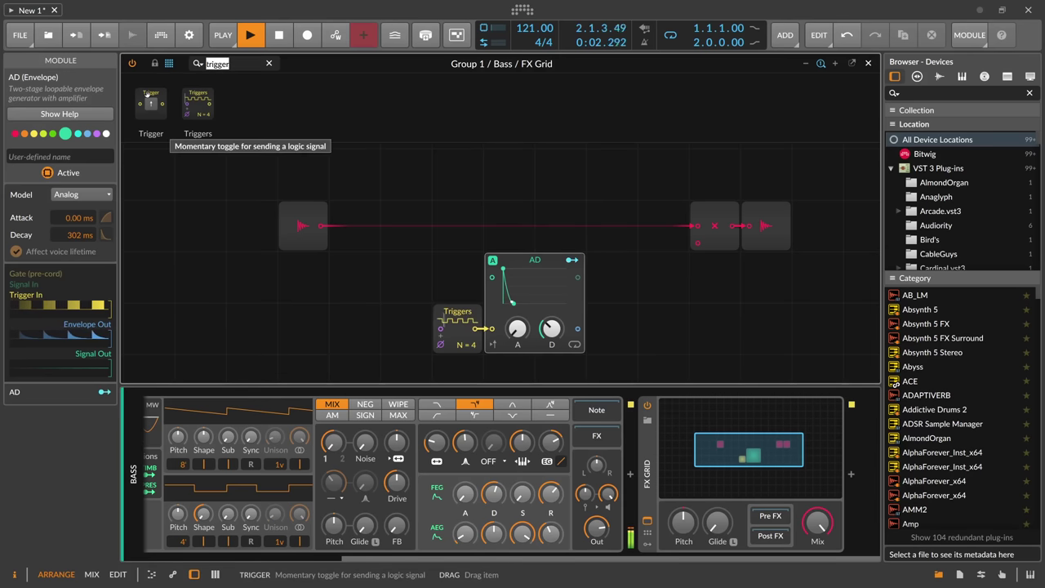
key(BackSpace)
text(sub)
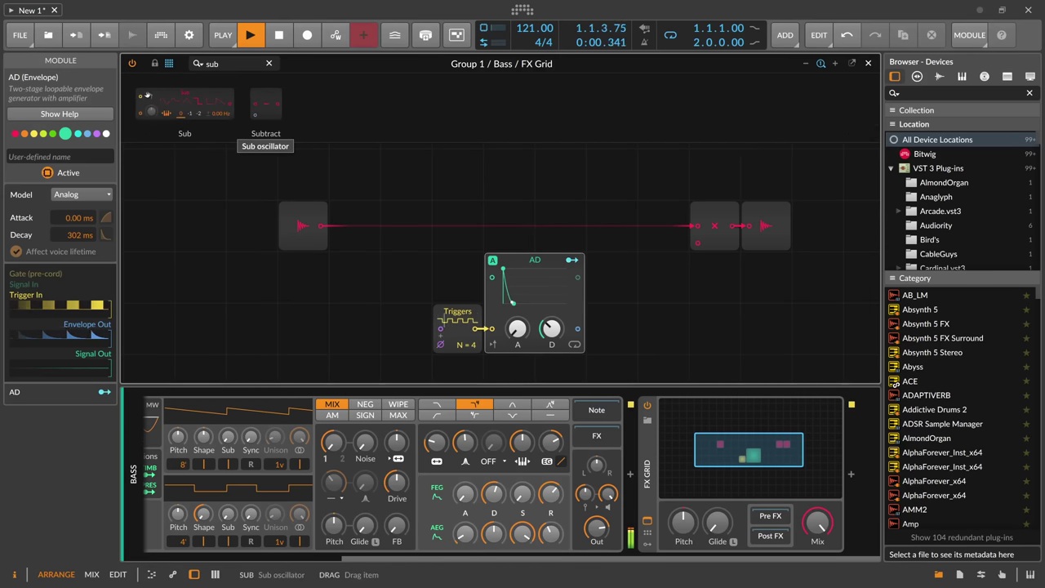
drag(184, 104, 654, 317)
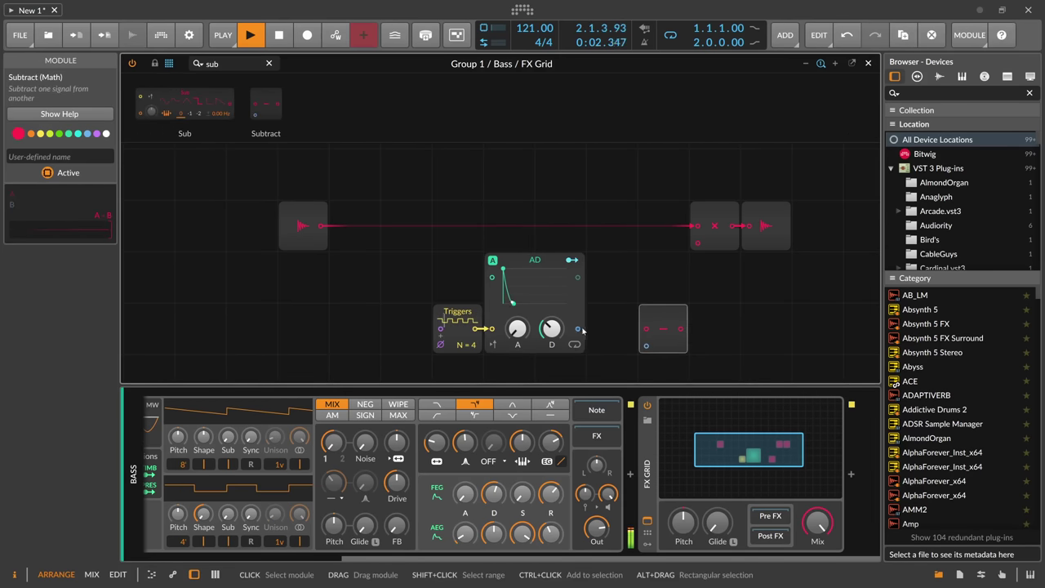
Add an Oscilloscope module in Slow mode and feed it from the AD envelope's output.
text(osc)
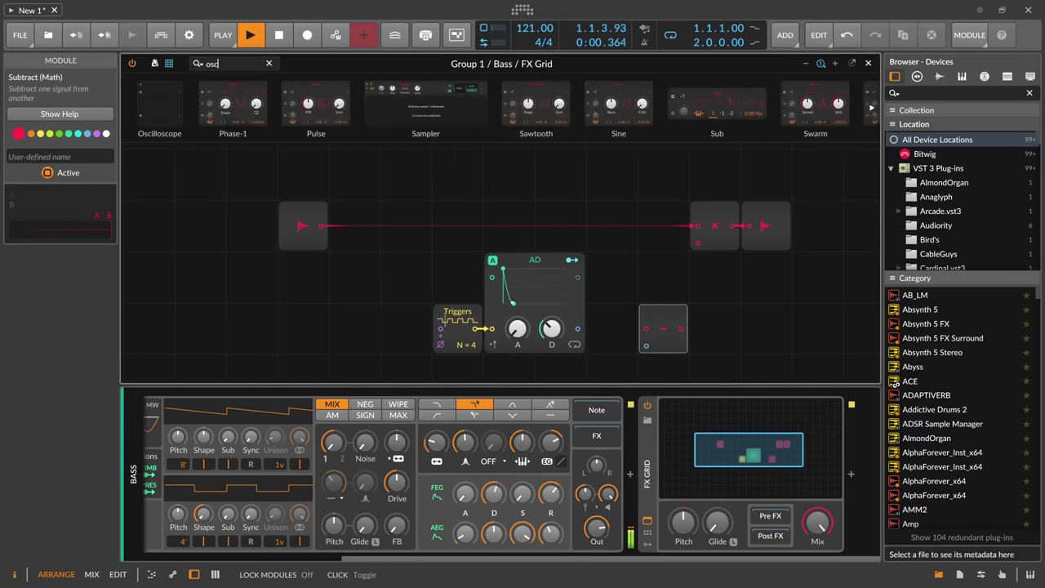
key(Return)
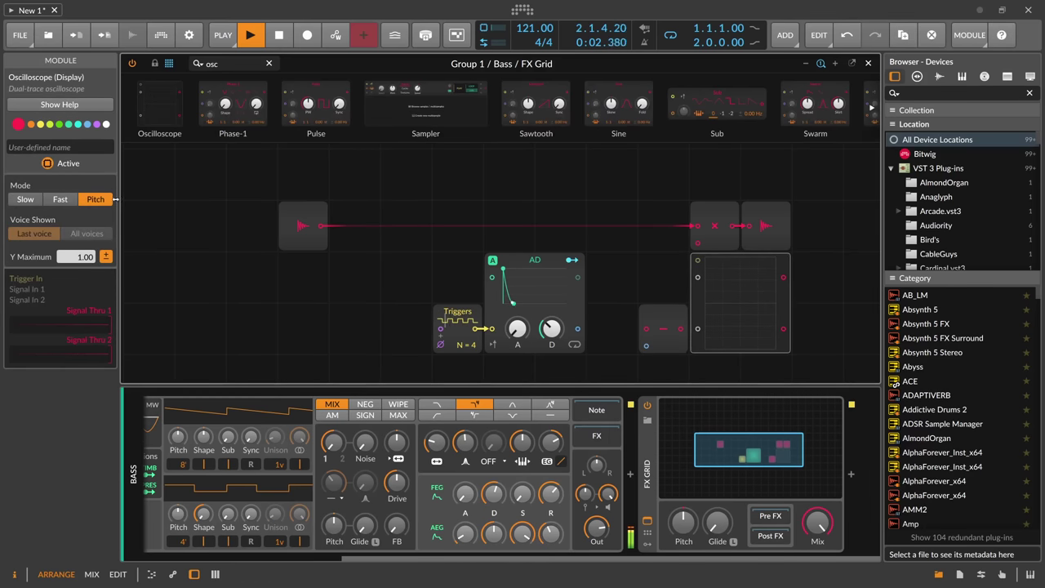
click(26, 199)
drag(578, 329, 697, 278)
Subtract the AD envelope from a new Constant of 1.00 and show the Subtract output on the Oscilloscope instead of the raw envelope.
click(674, 327)
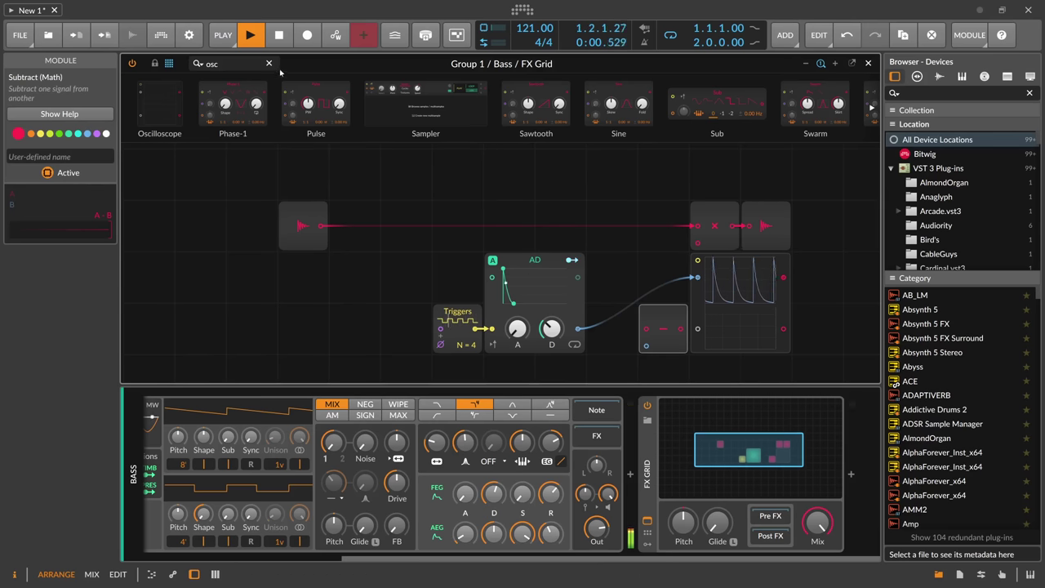
click(211, 64)
text(con)
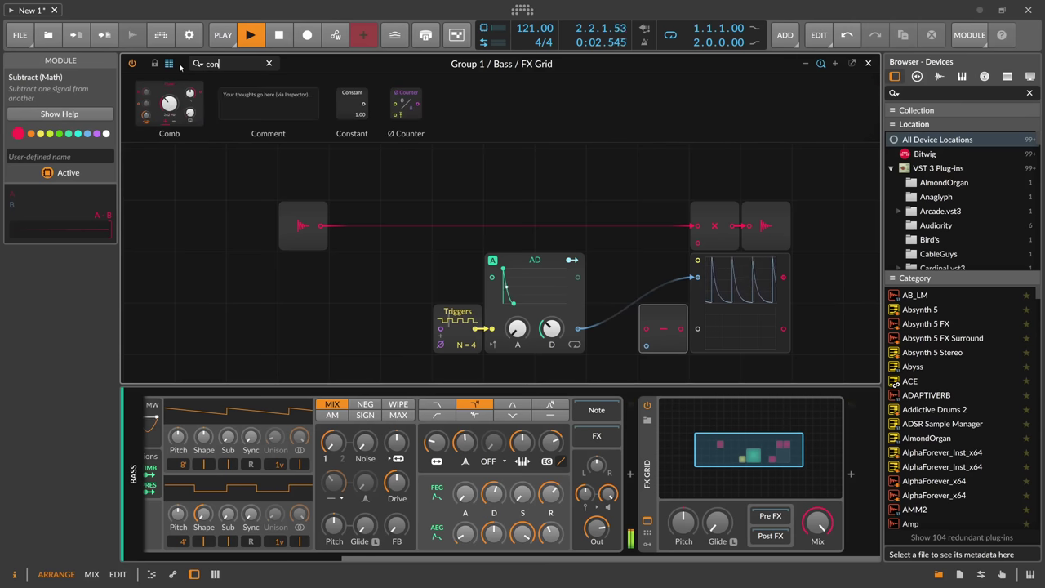
drag(154, 103, 646, 346)
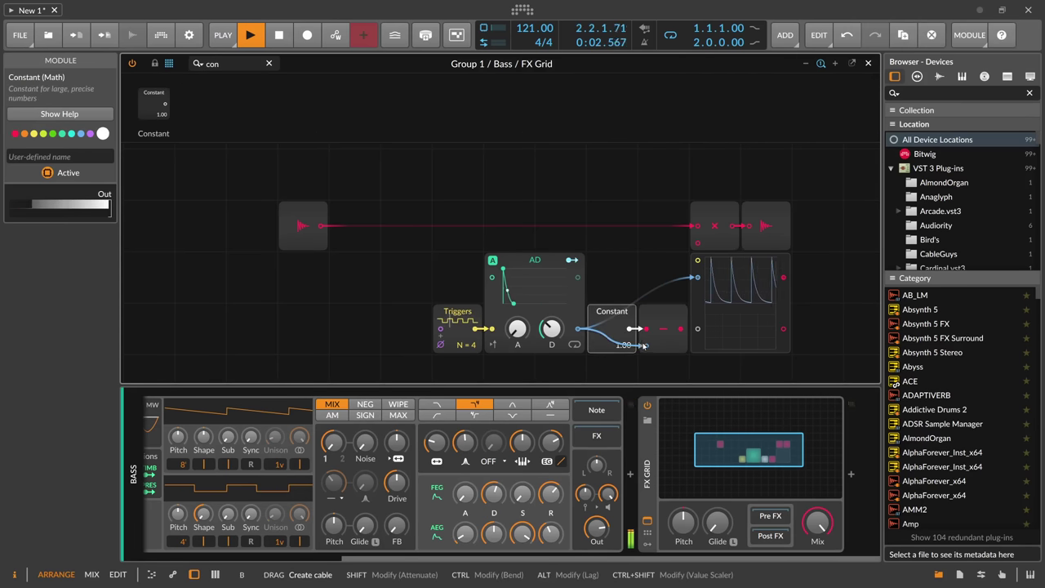
drag(698, 277, 637, 270)
drag(677, 329, 698, 329)
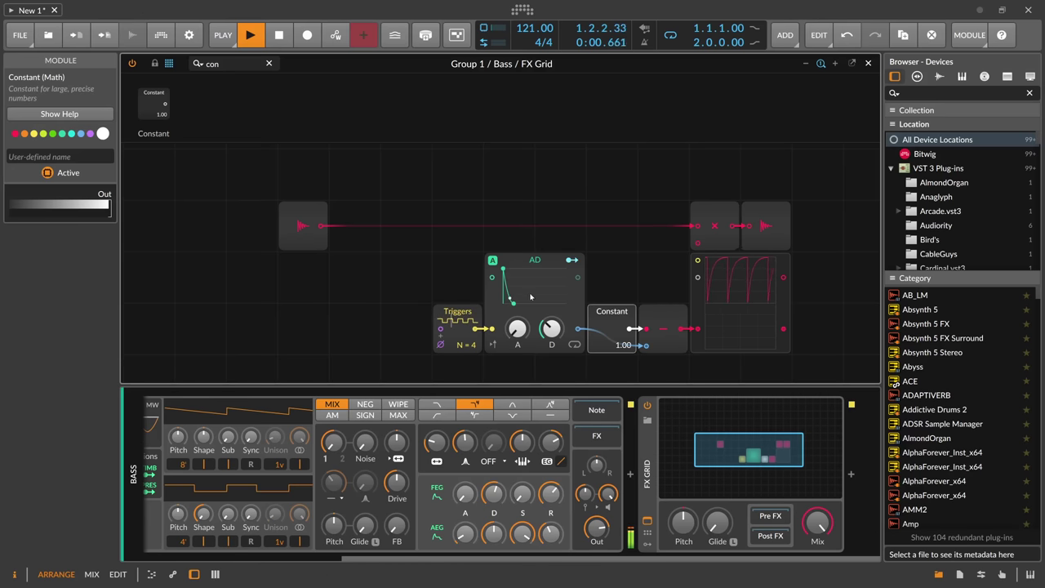
Connect the Subtract output to the Multiply module's second input and delete the Oscilloscope module.
drag(692, 328, 698, 242)
click(697, 297)
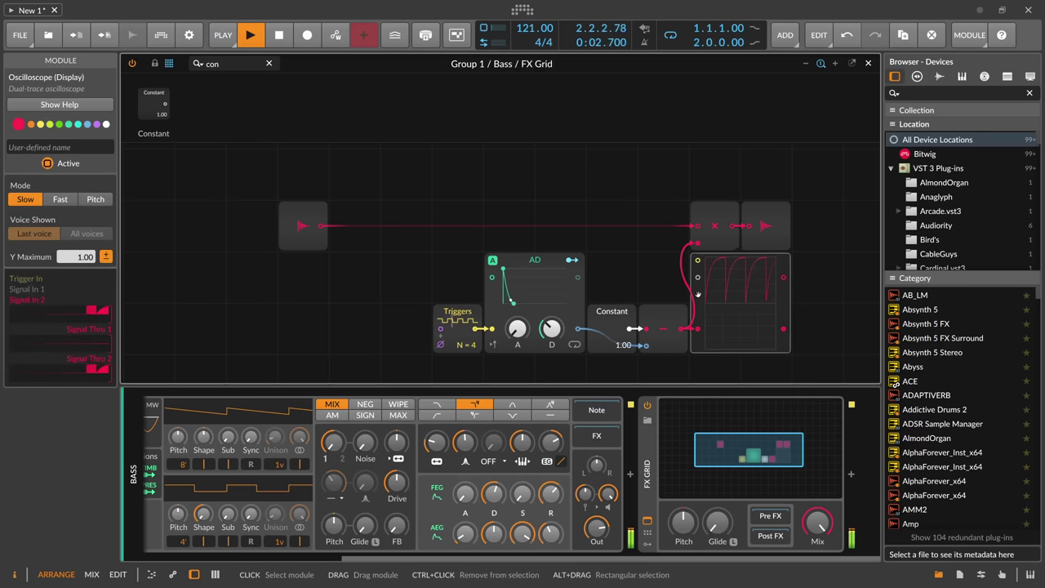
key(Delete)
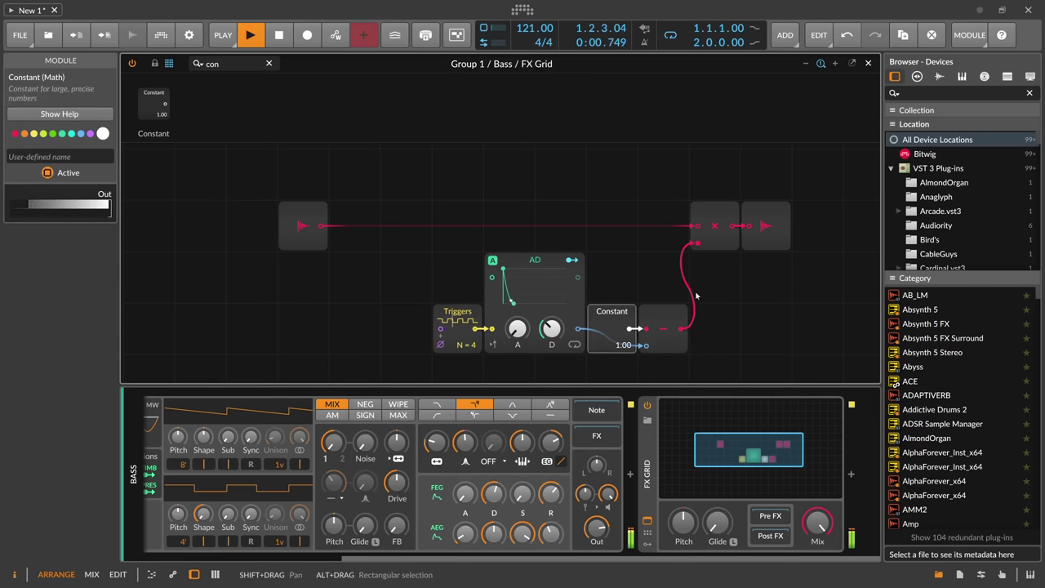
Close and reopen the FX Grid editor, and raise the AD envelope's decay to 715 ms during playback.
click(868, 63)
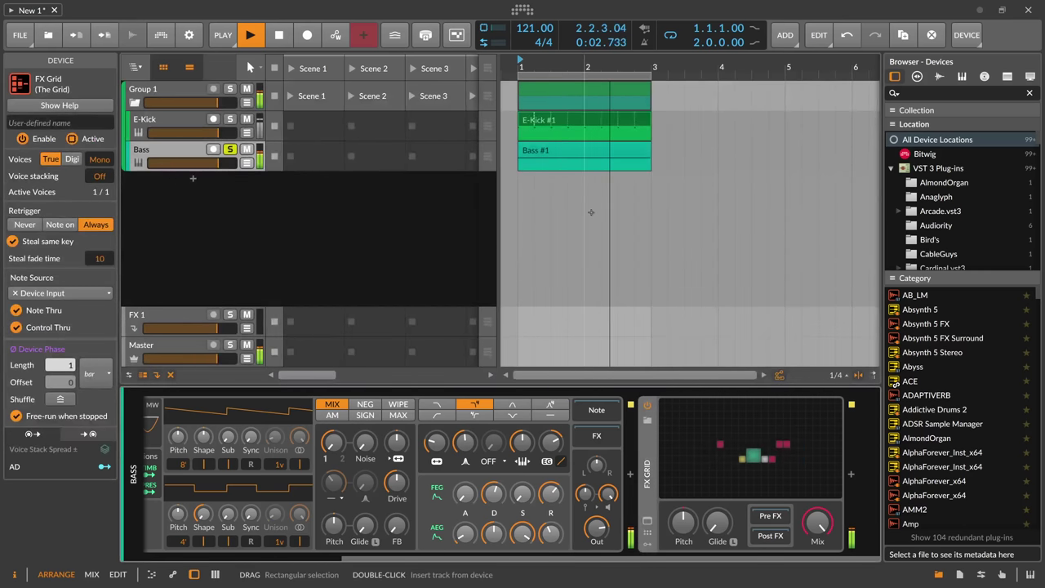
click(684, 414)
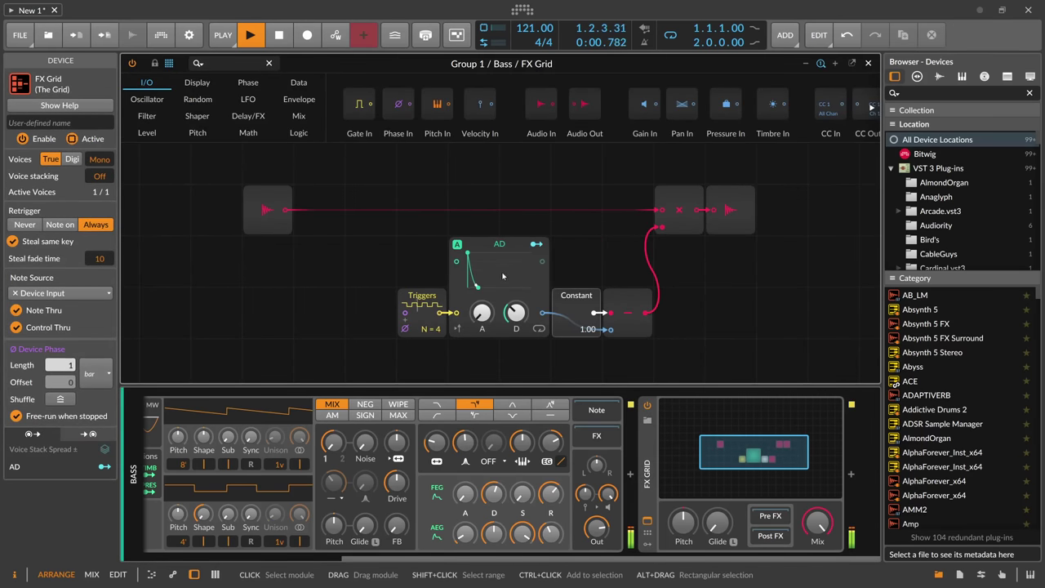
drag(516, 312, 516, 305)
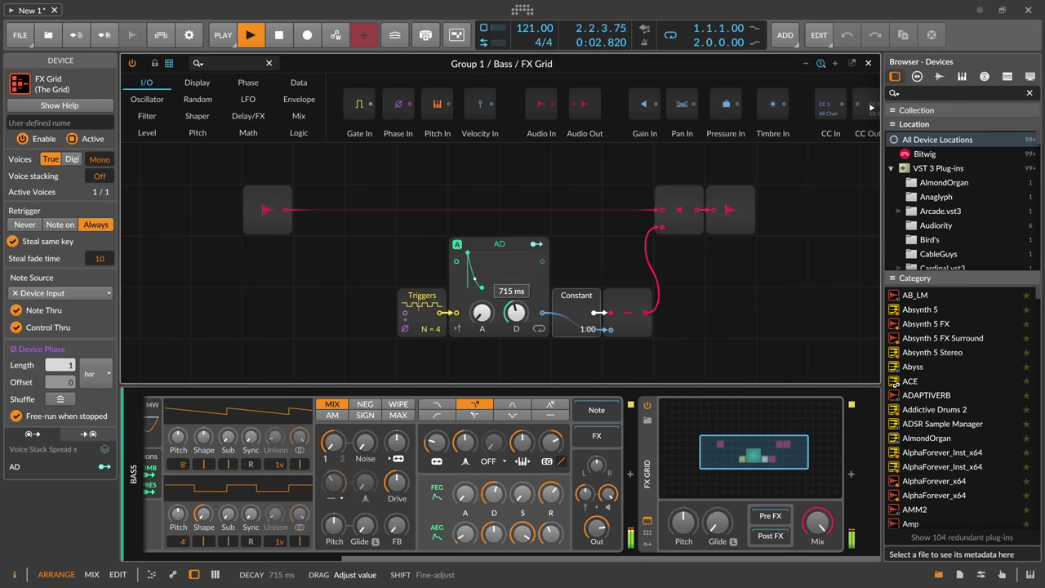
Switch the AD envelope from A to R mode and bow its decay curve outward, then close the FX Grid editor.
click(457, 244)
click(461, 268)
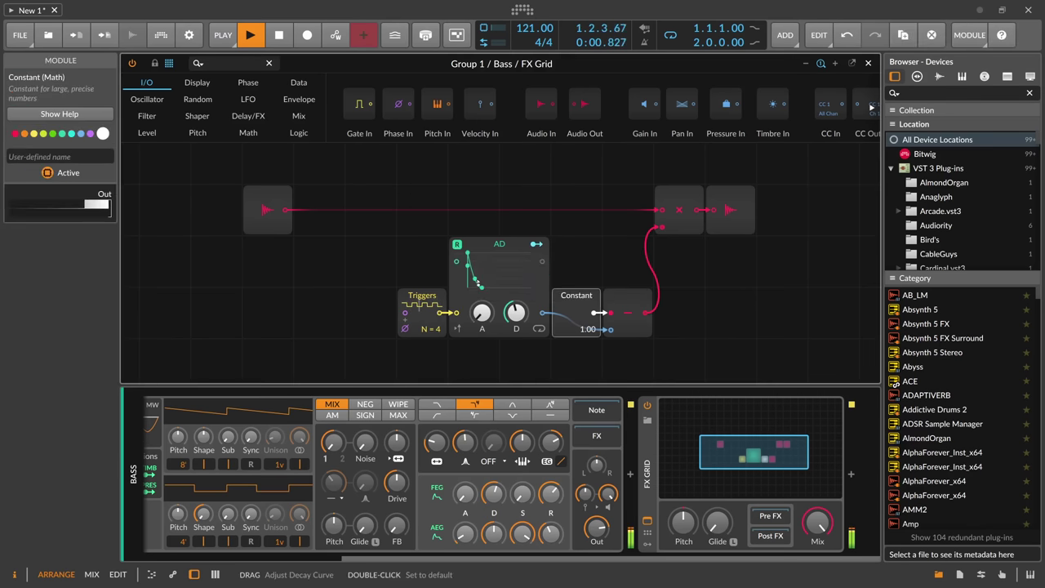
drag(477, 280, 483, 259)
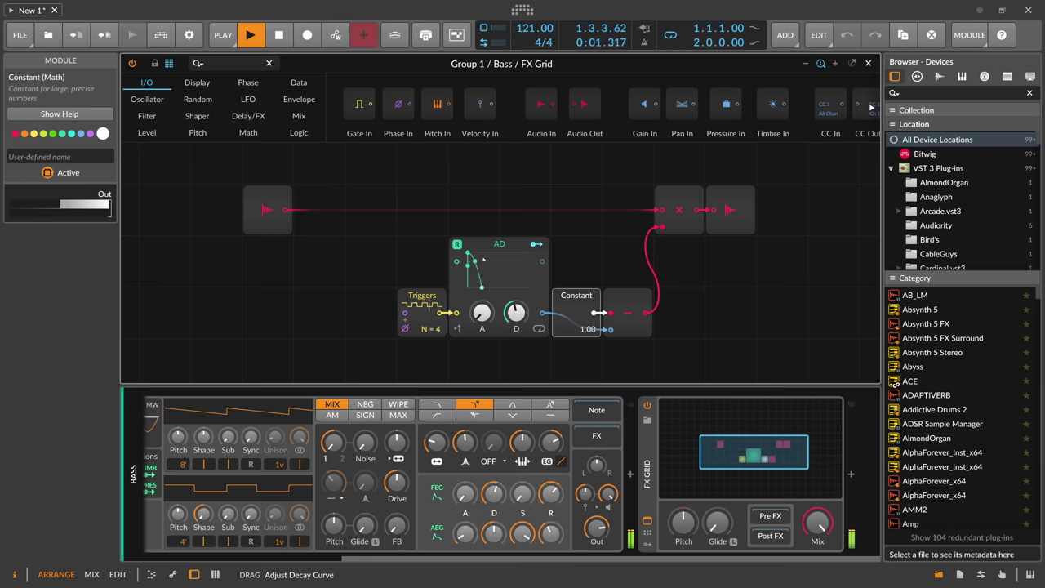
click(868, 62)
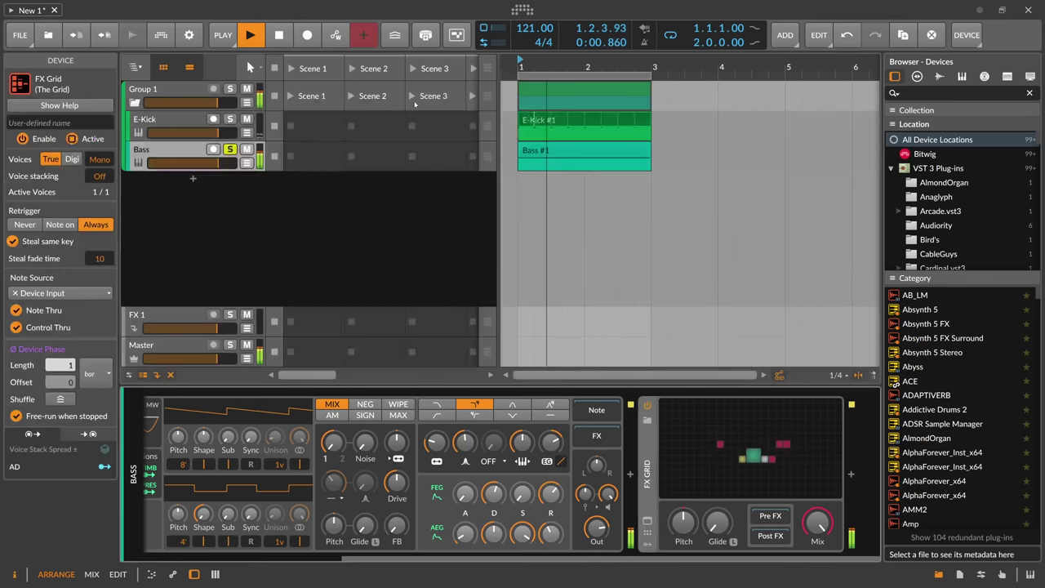
Solo the E-Kick track alongside the bass and readjust the AD envelope's decay time and decay curve during playback.
click(230, 119)
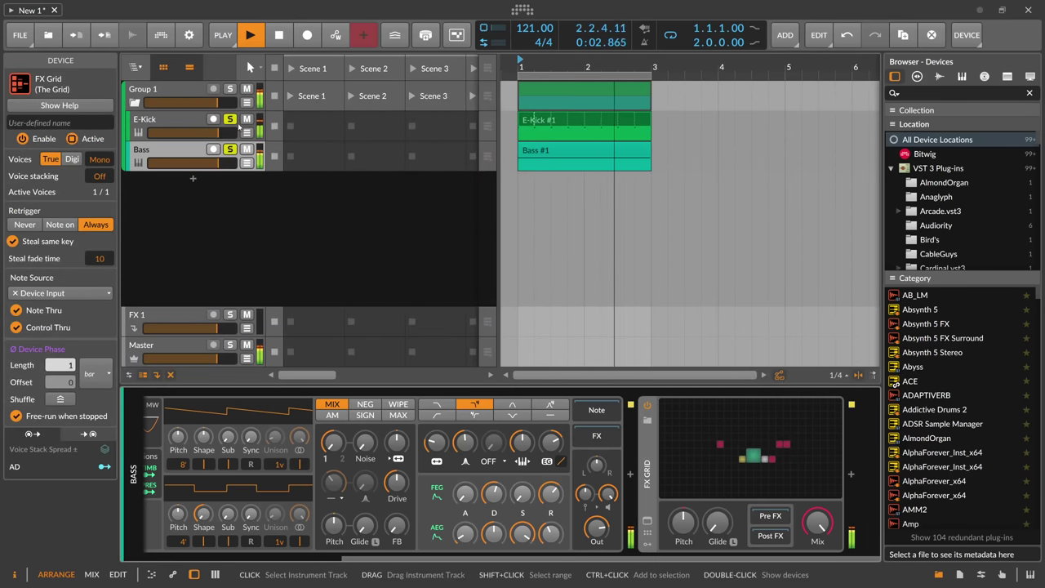
click(738, 445)
drag(515, 312, 515, 311)
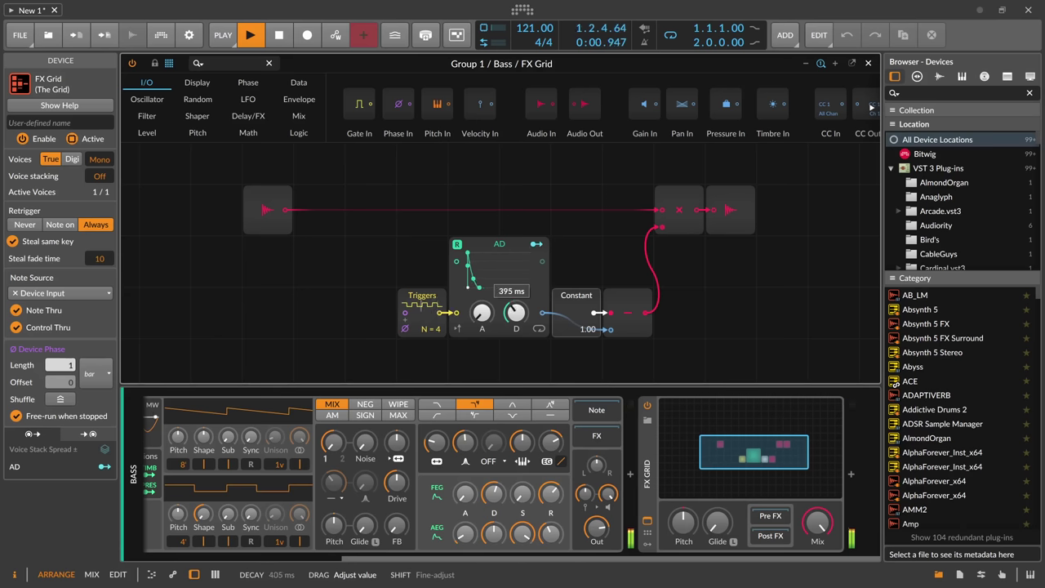
drag(515, 313, 479, 272)
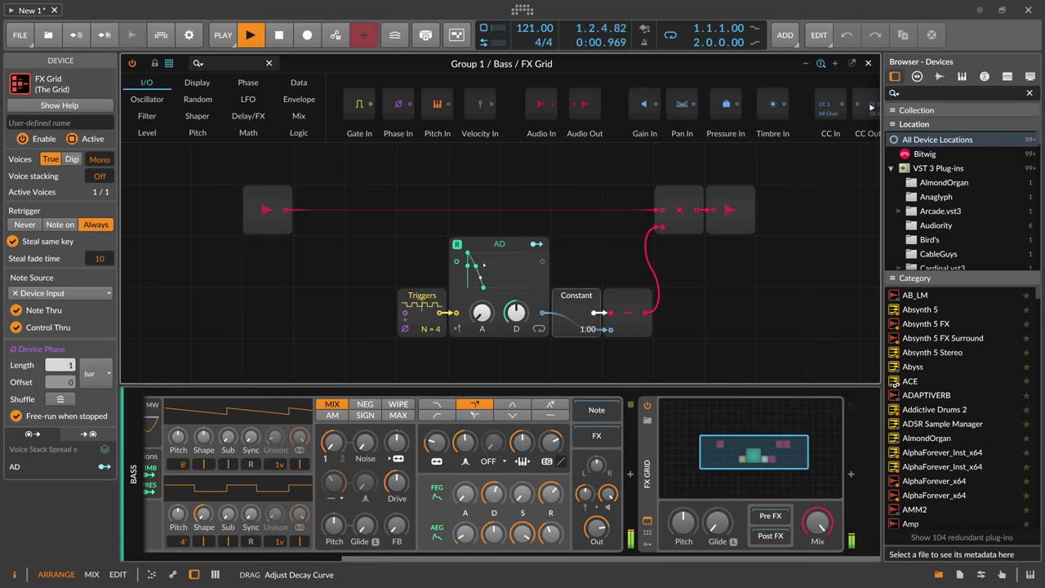
key(space)
click(868, 63)
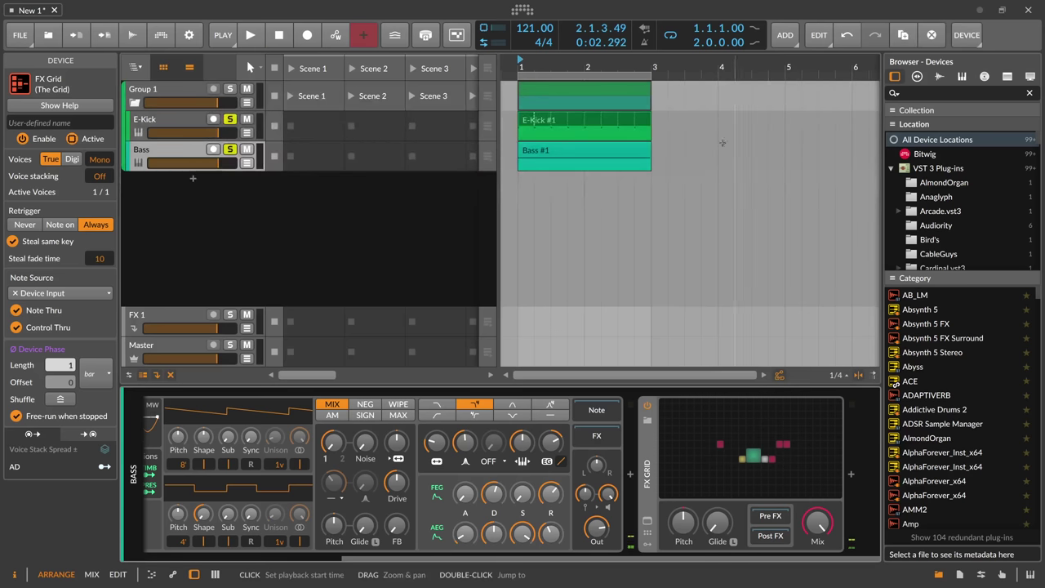
click(753, 453)
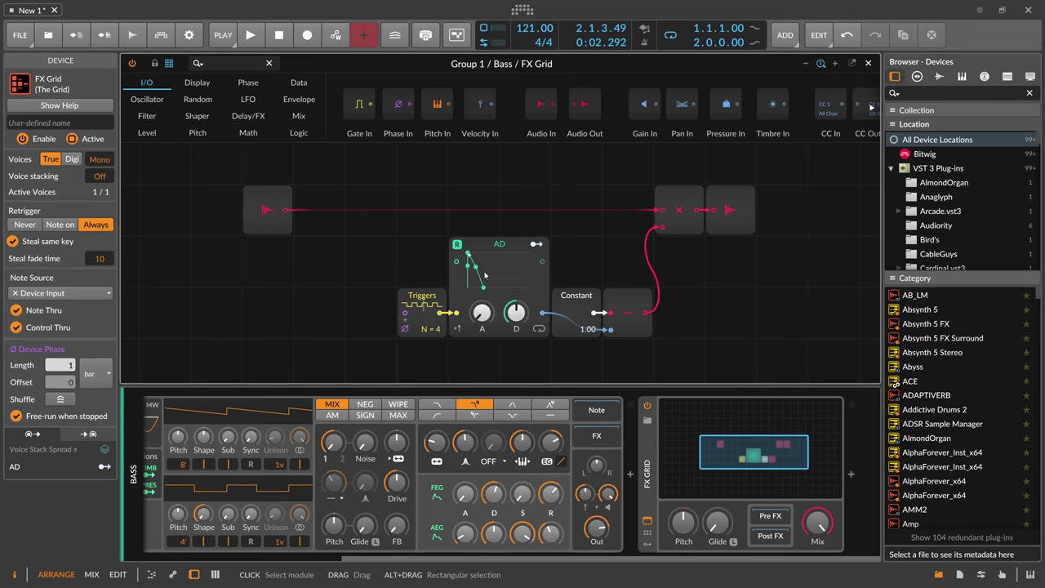
click(868, 64)
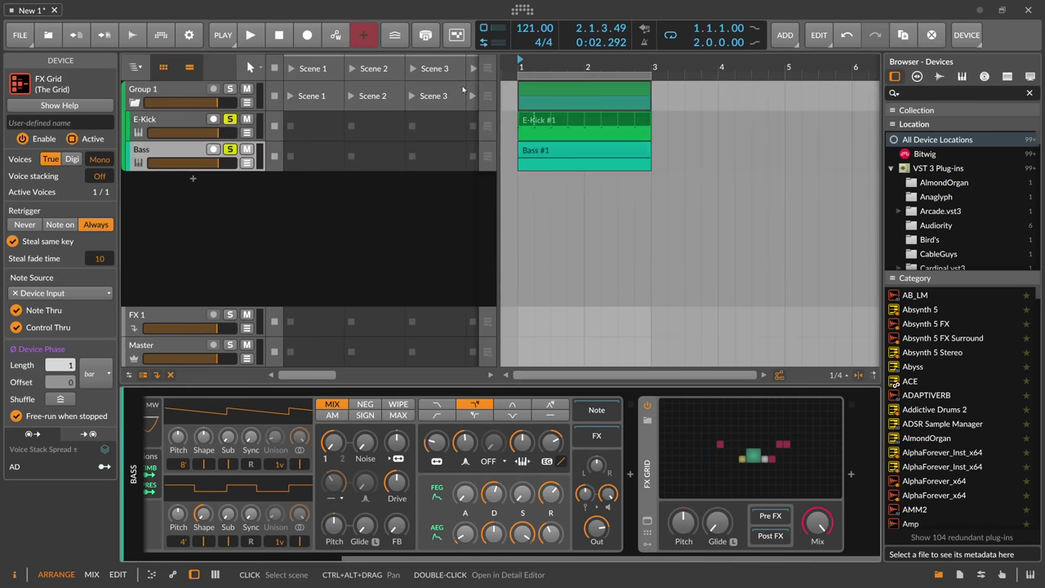
Open the E-Kick clip, add a second C4 note at 1.2.3, and play the new kick rhythm.
click(531, 121)
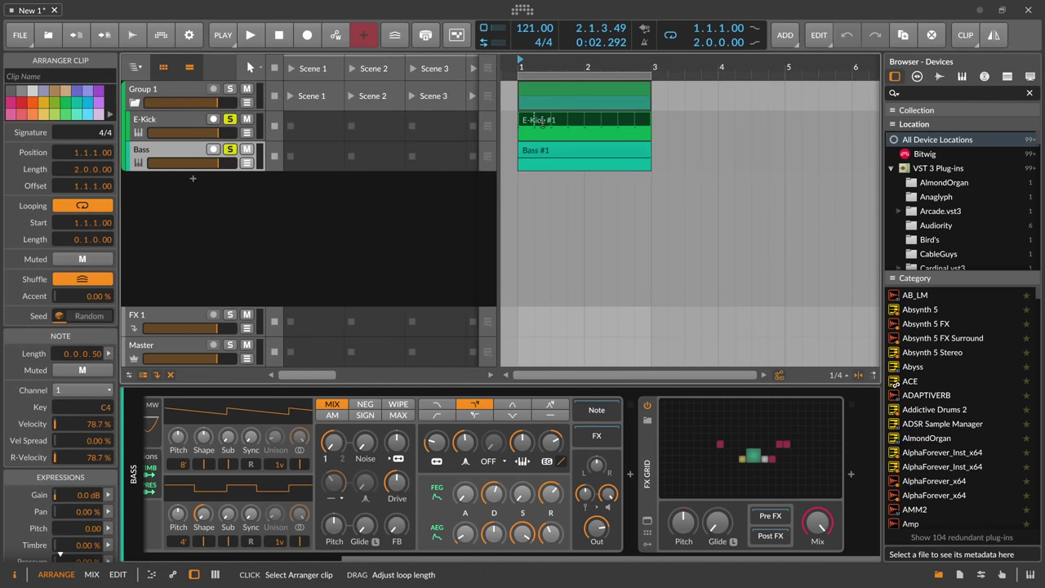
double_click(551, 120)
drag(451, 279, 427, 327)
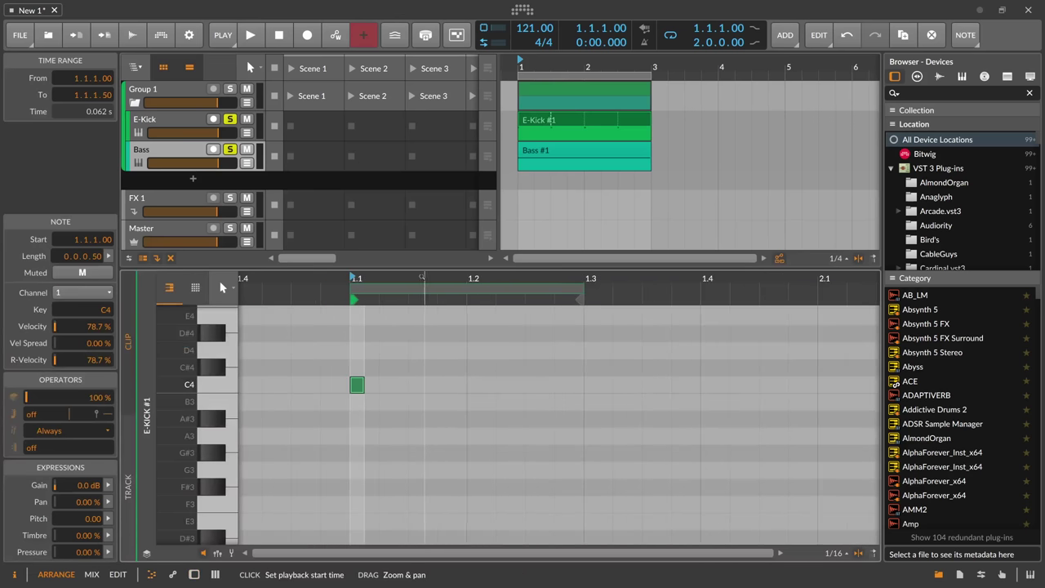
double_click(533, 384)
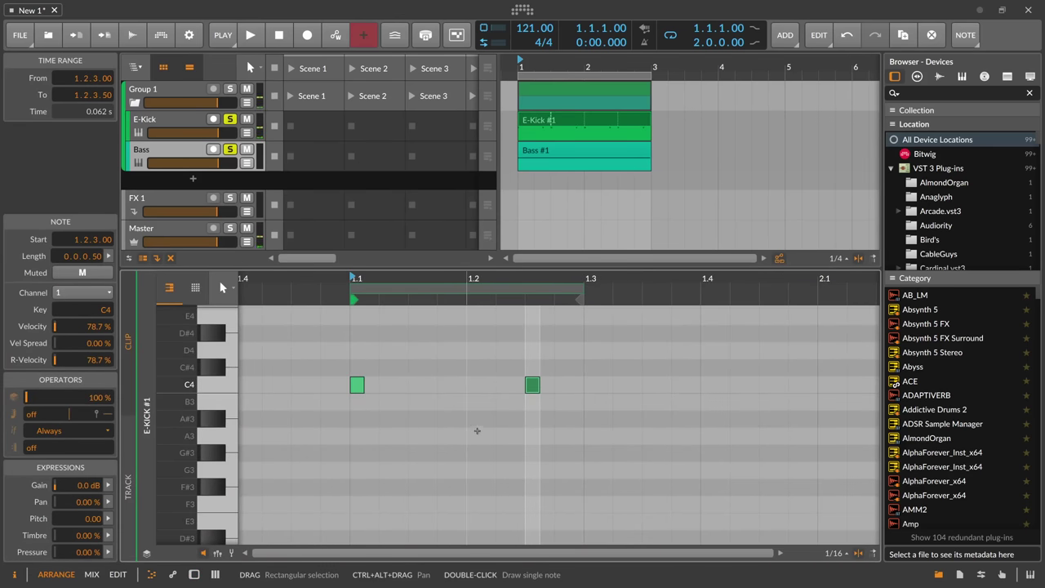
key(space)
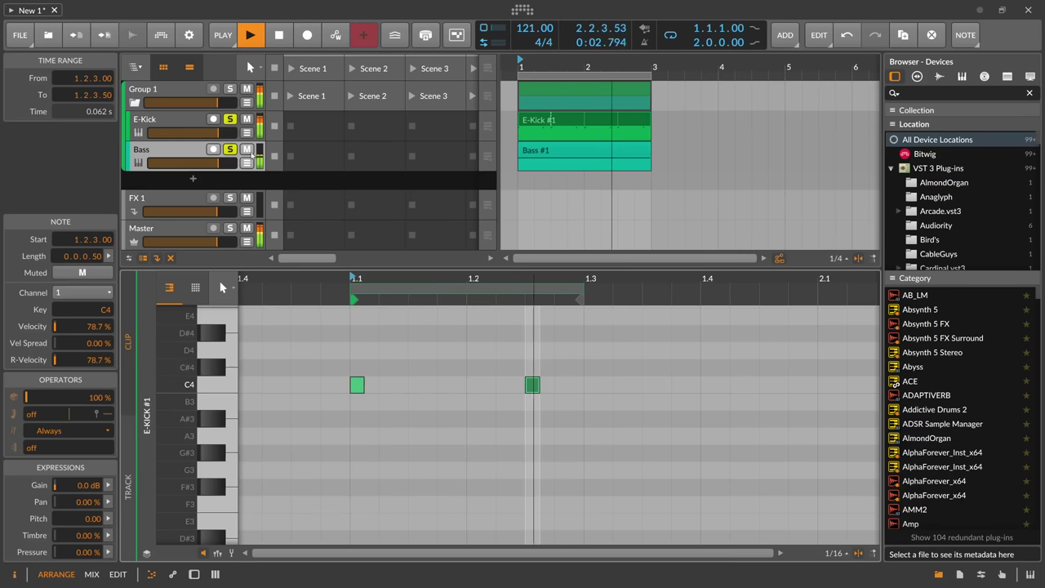
key(space)
Reopen the Bass track's FX Grid and replace the Triggers module with a Gates module.
double_click(178, 149)
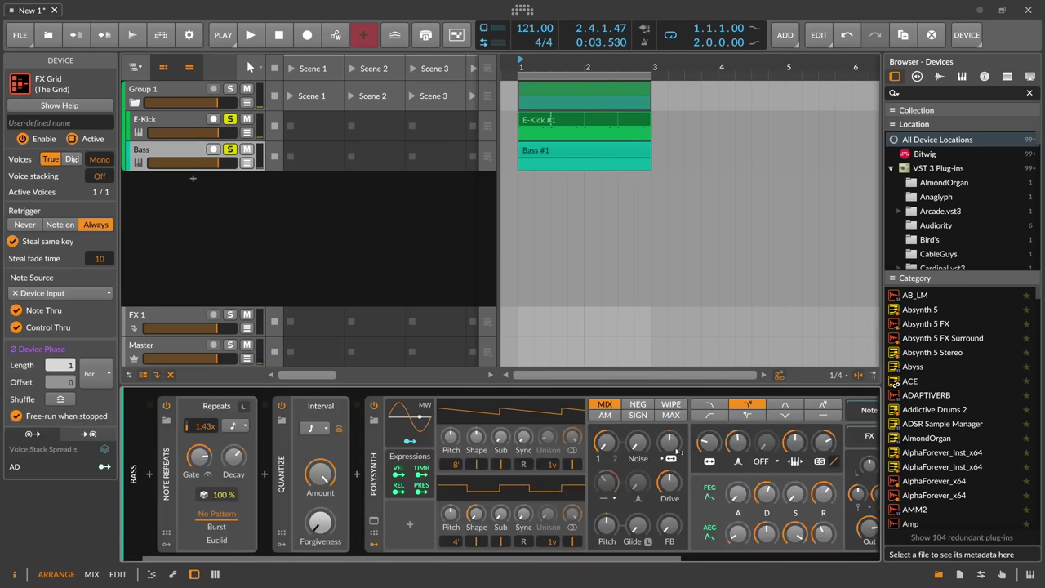
drag(612, 560, 811, 561)
click(754, 453)
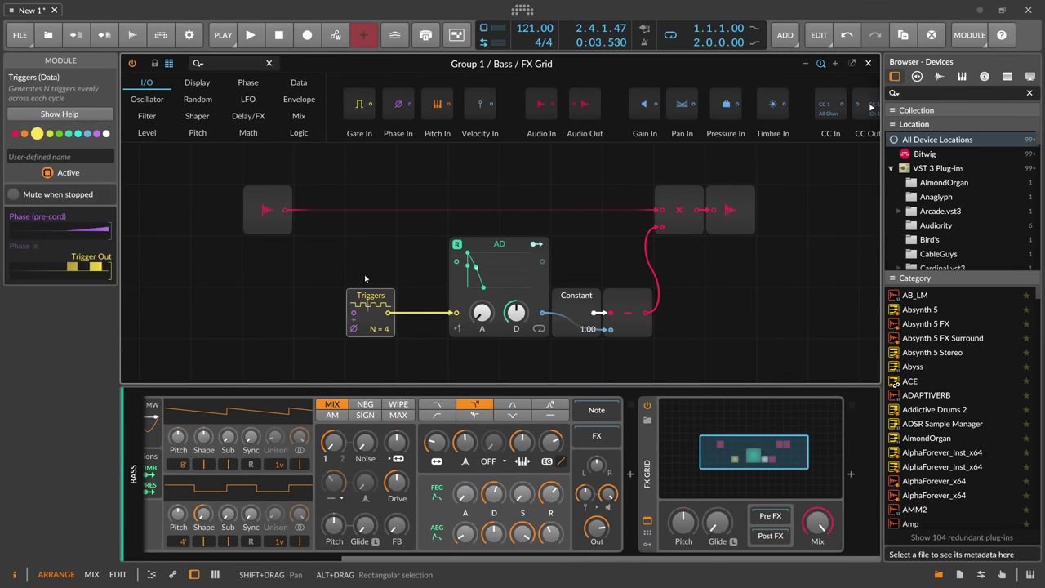
right_click(353, 292)
click(392, 408)
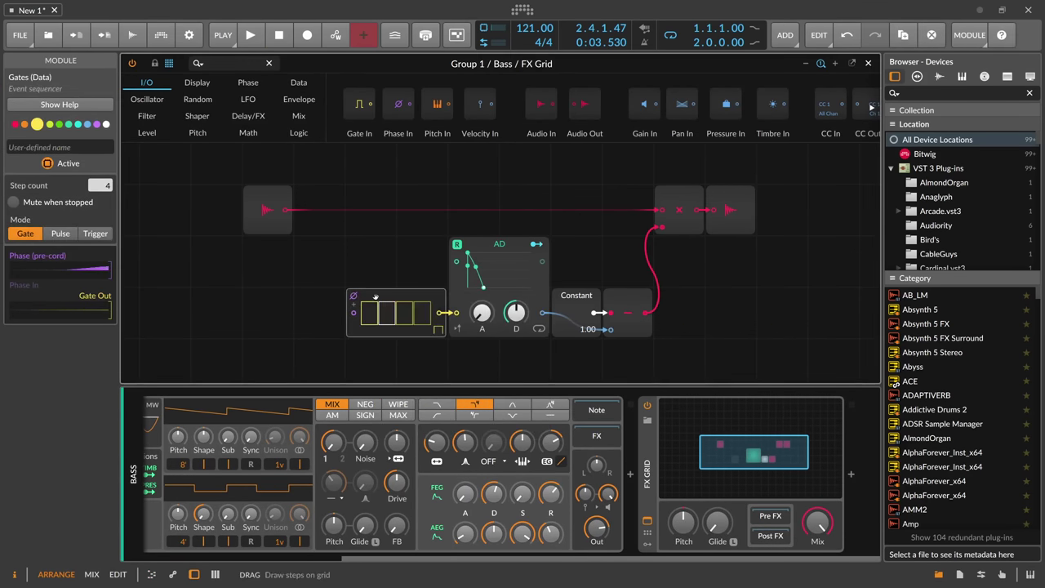
Widen the Gates module to an 8-step pattern and activate steps 1 and 6.
drag(375, 297, 325, 297)
drag(418, 303, 470, 303)
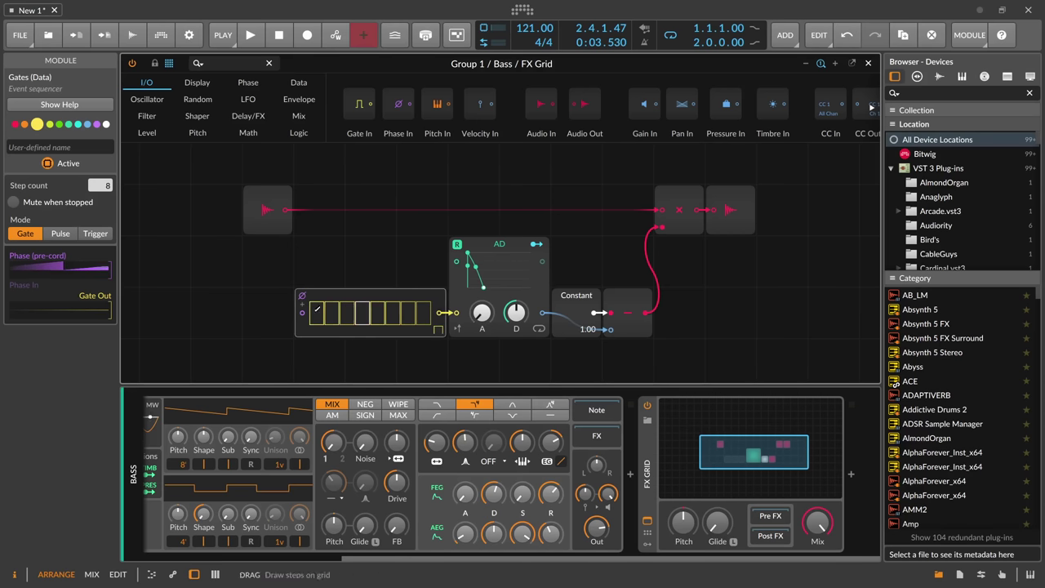
click(317, 313)
click(409, 314)
click(394, 313)
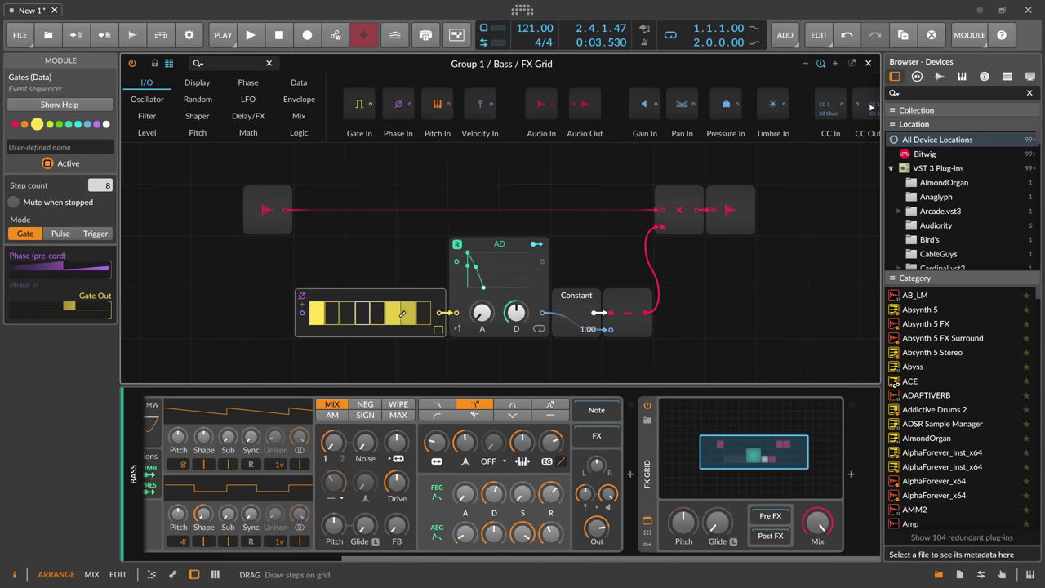
click(407, 313)
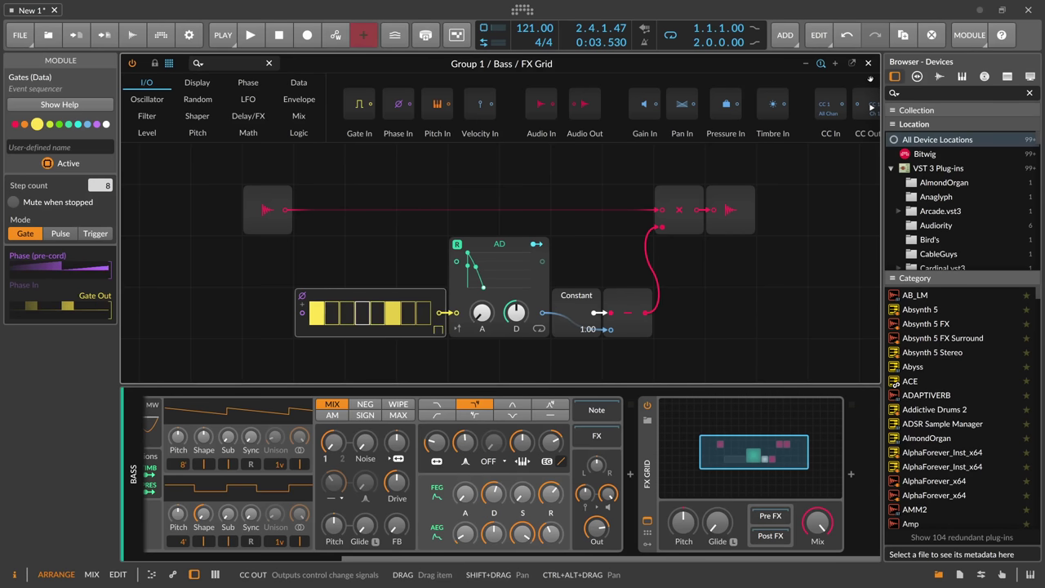
Move the second active gate from step 6 to step 4 during playback.
key(space)
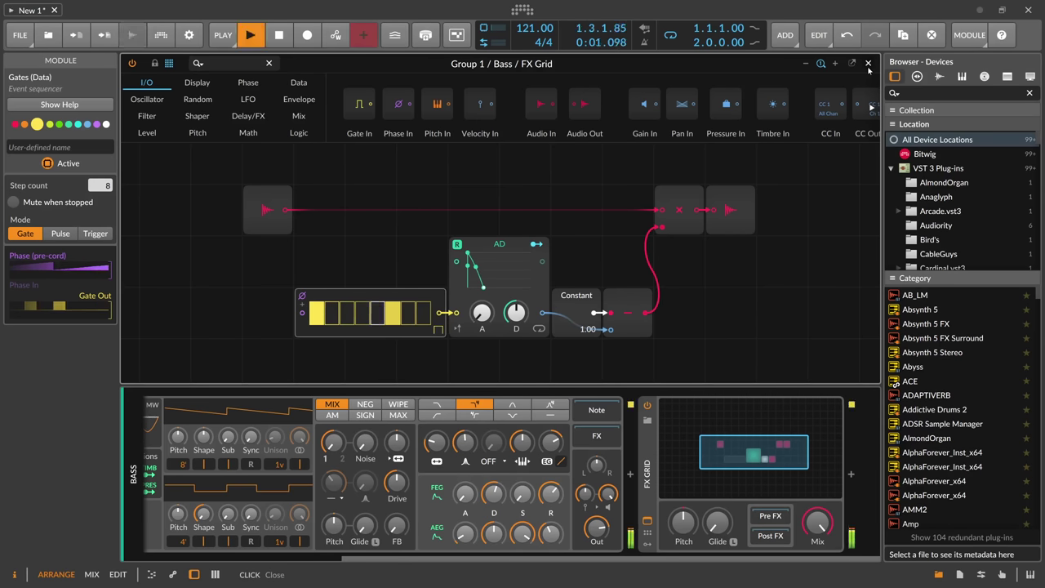
click(392, 313)
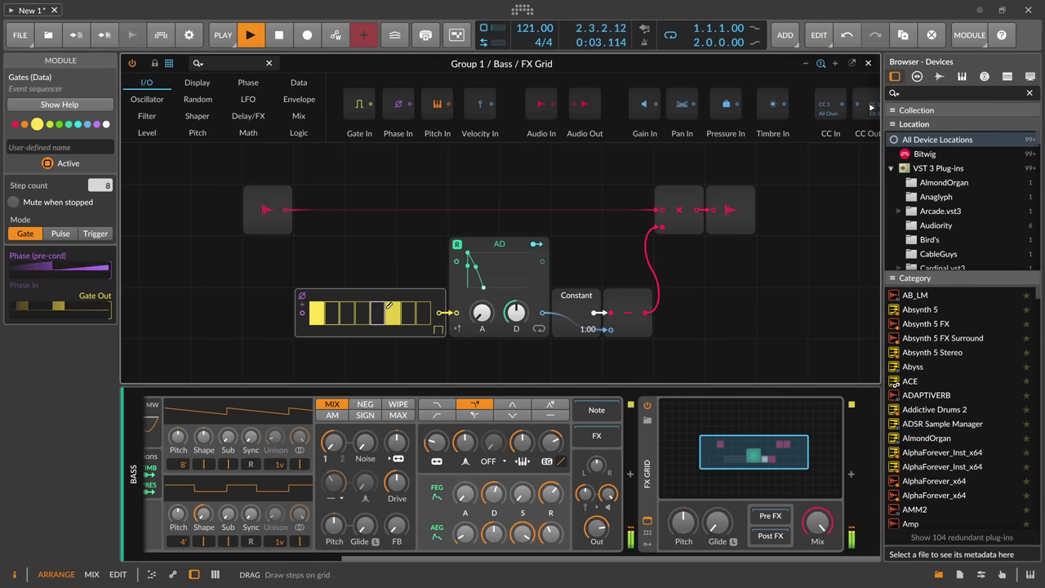
click(353, 312)
click(352, 312)
click(361, 312)
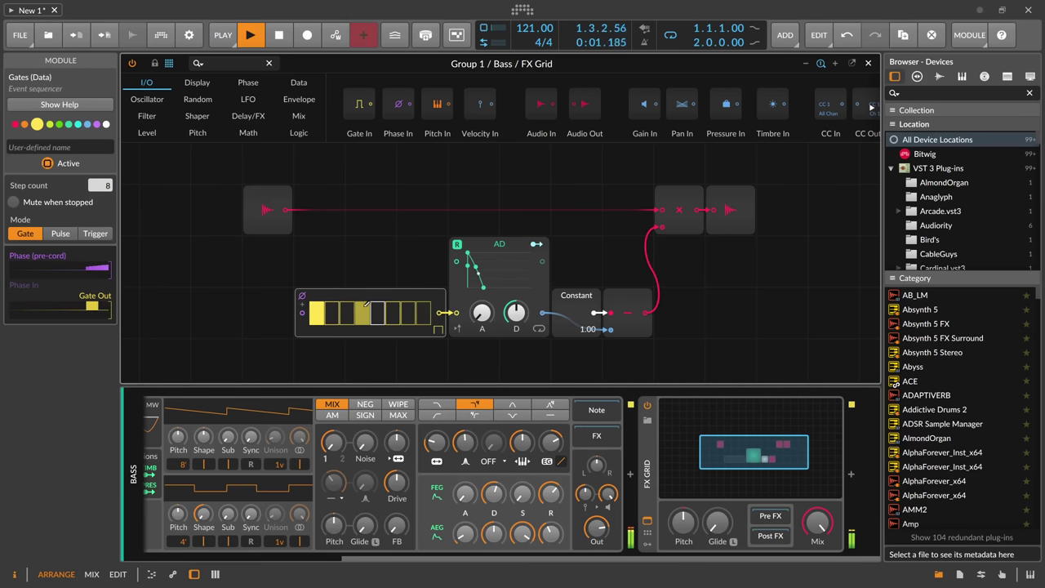
Set the Gates step count to 16 and activate steps 7, 9 and 15 during playback.
drag(100, 186, 100, 152)
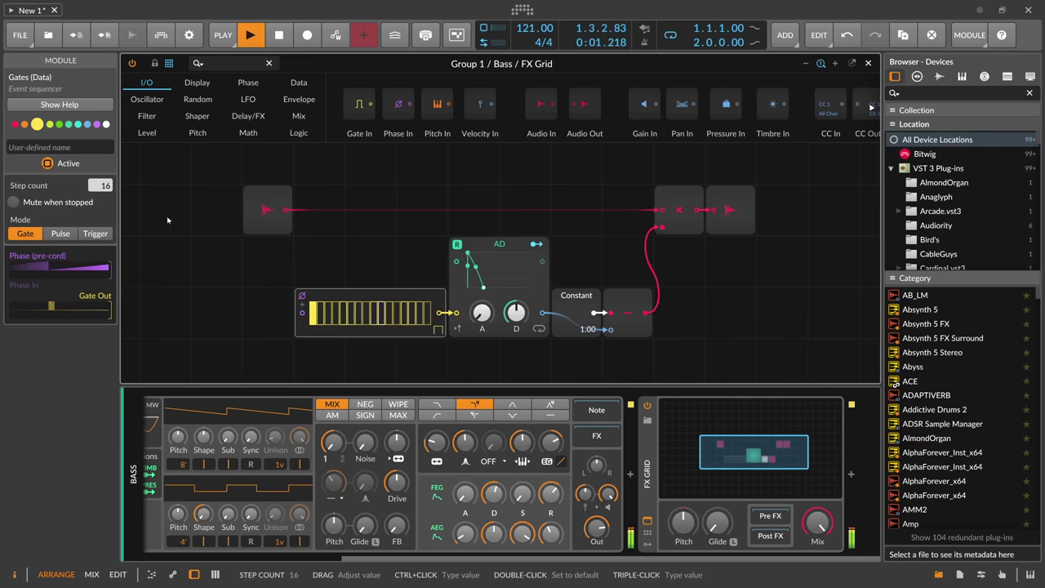
click(358, 321)
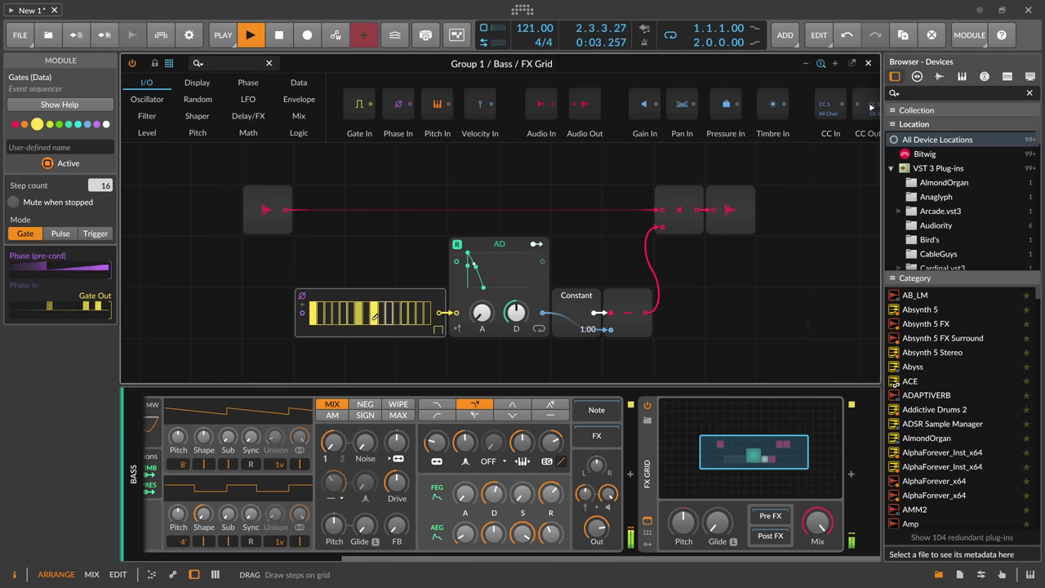
click(403, 317)
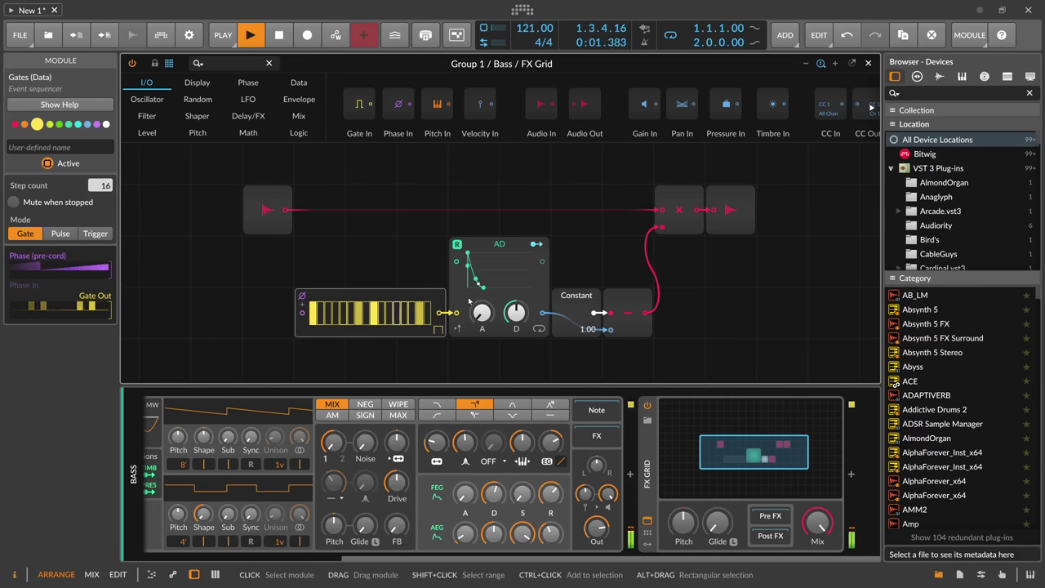
key(space)
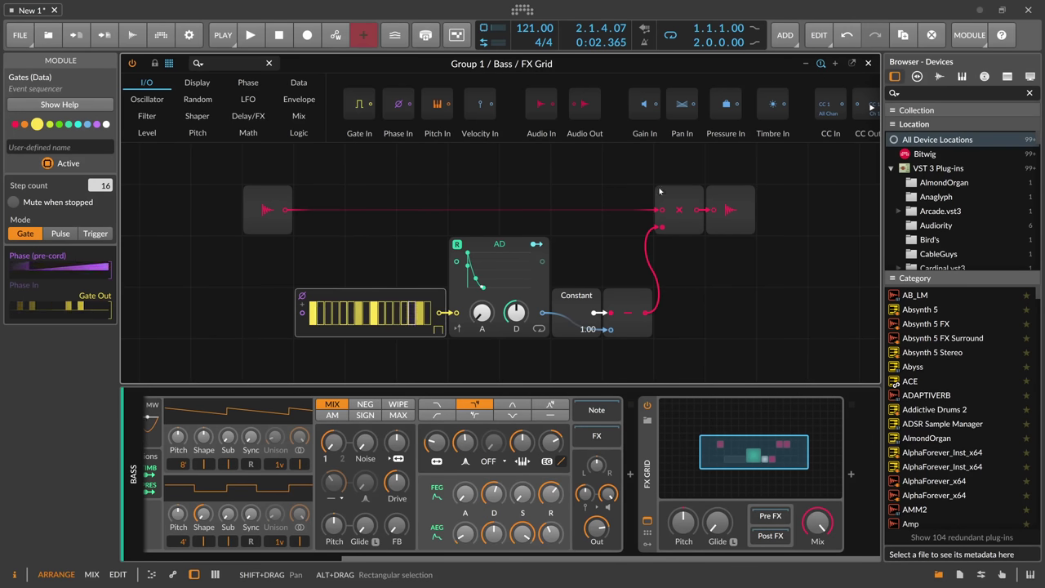
Close the FX Grid editor and review the device chains of the E-Kick, Group 1 and Bass tracks.
click(867, 63)
click(174, 122)
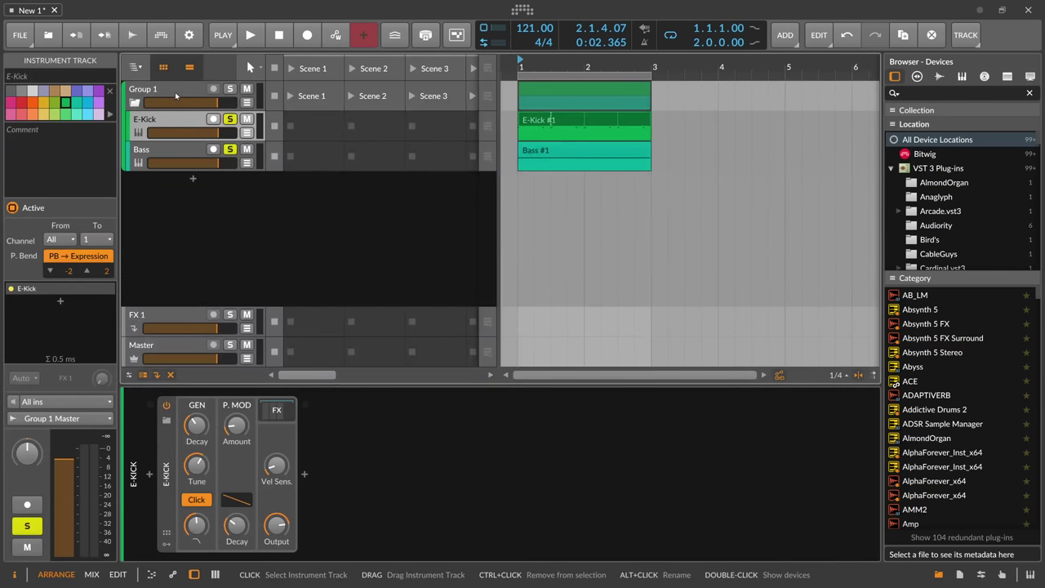
click(173, 92)
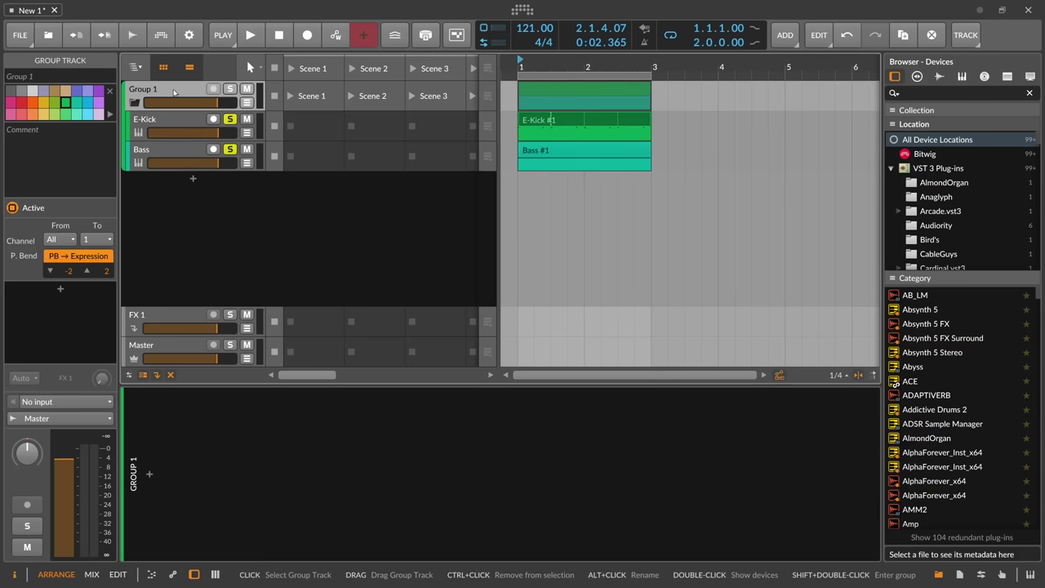
click(180, 152)
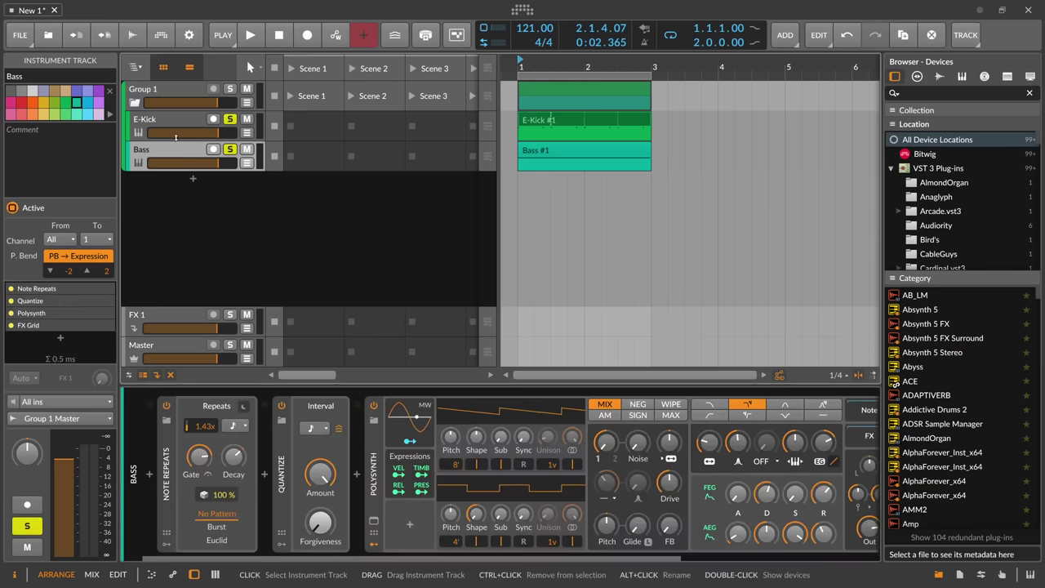